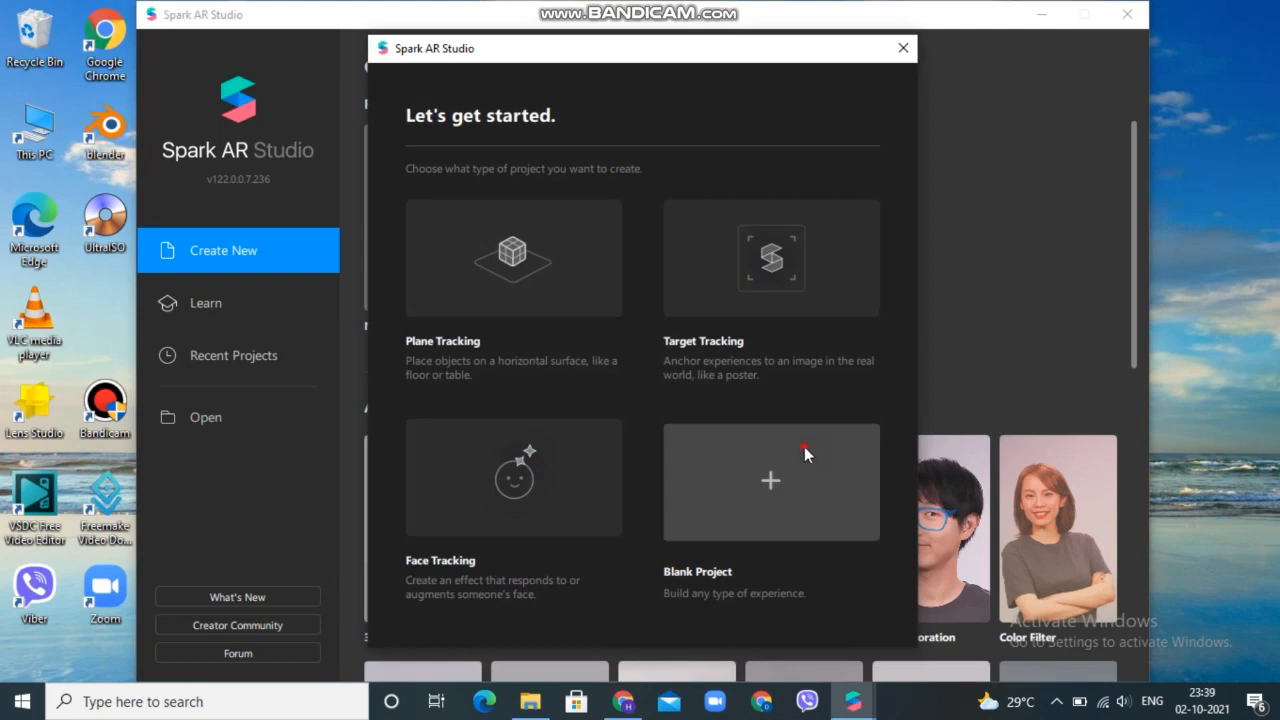
- Create a new blank project and enlarge the iPhone 8 simulator preview
left_click(806, 448)
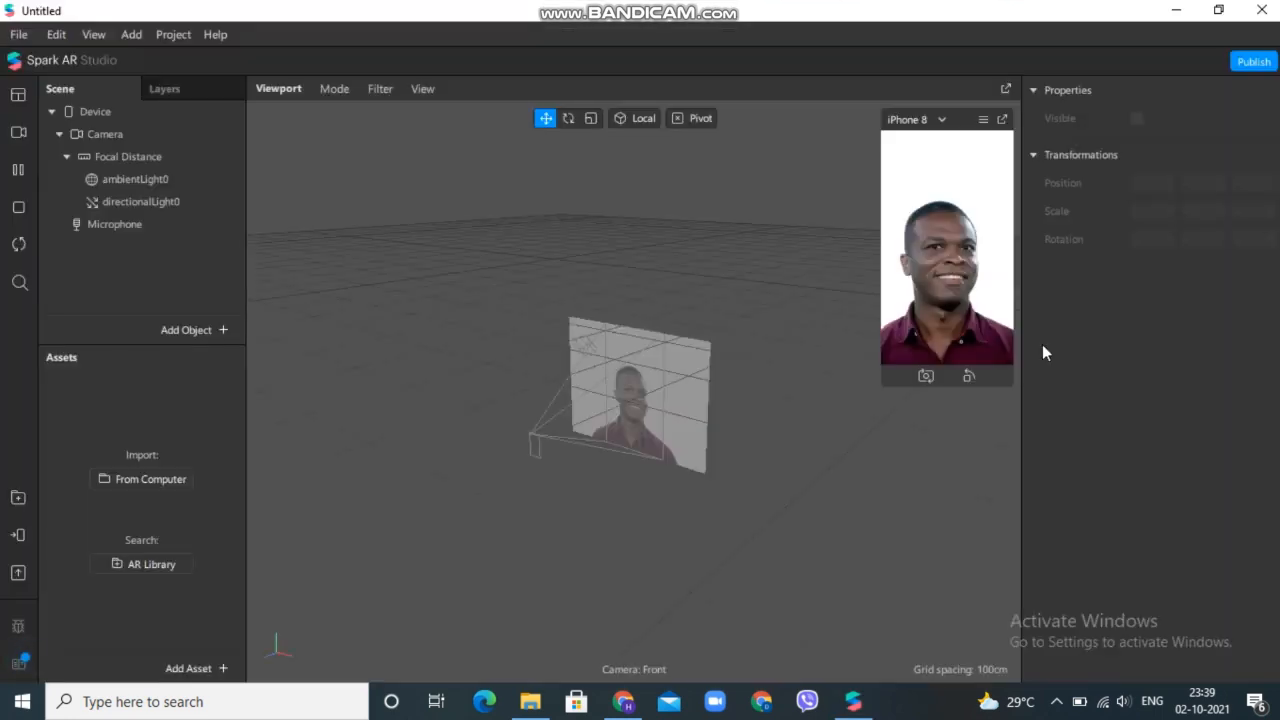
left_click_drag(880, 264, 733, 315)
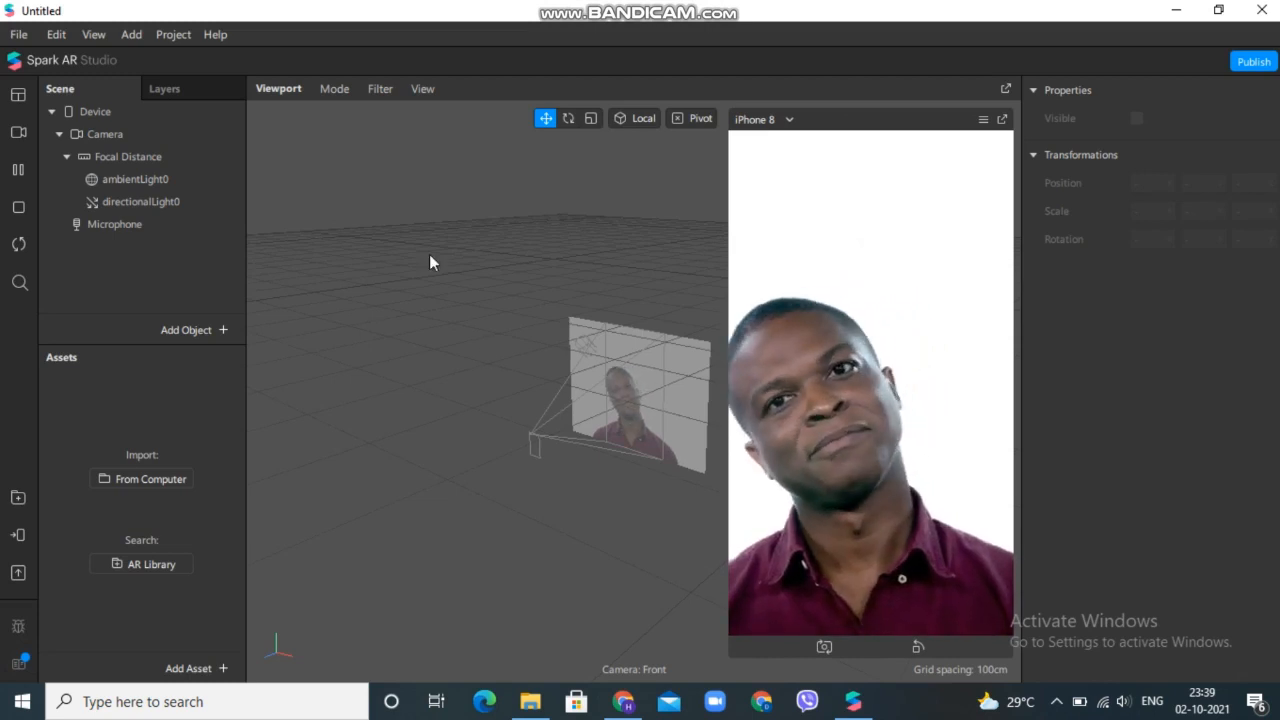
- Switch the real-time simulation video to the third preset face, the woman with short red hair
left_click(17, 133)
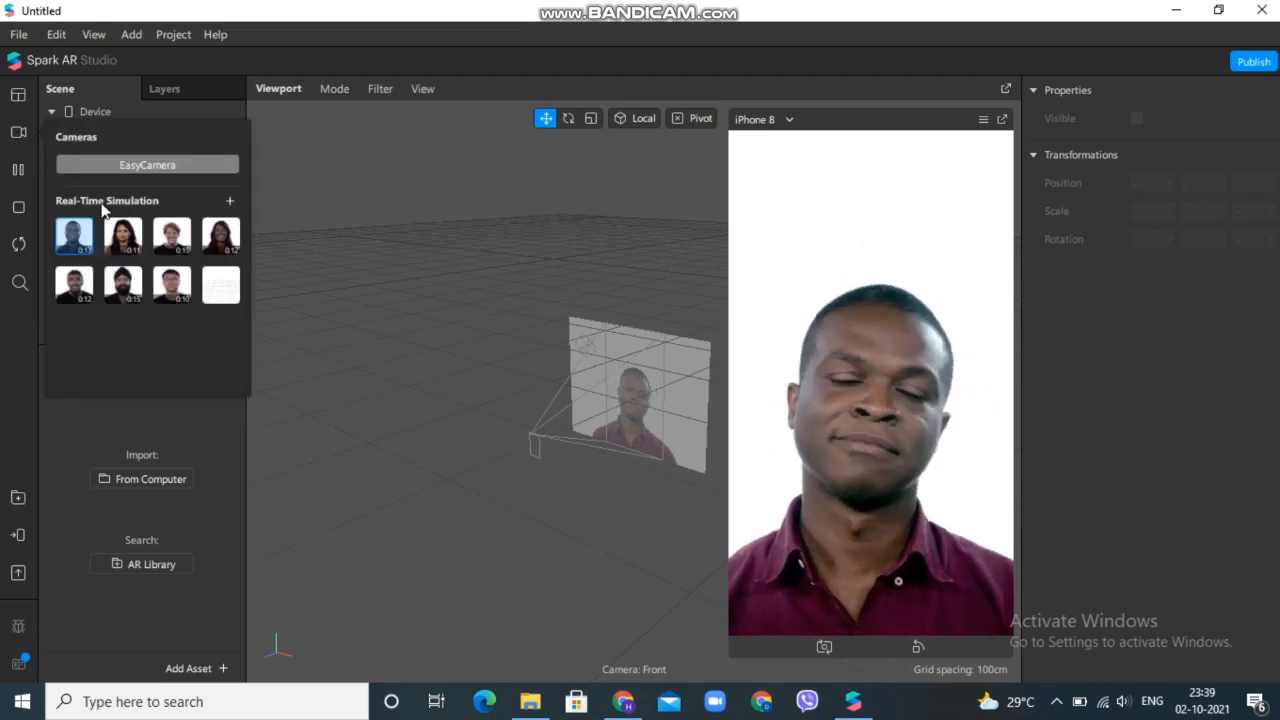
left_click(120, 238)
left_click(172, 236)
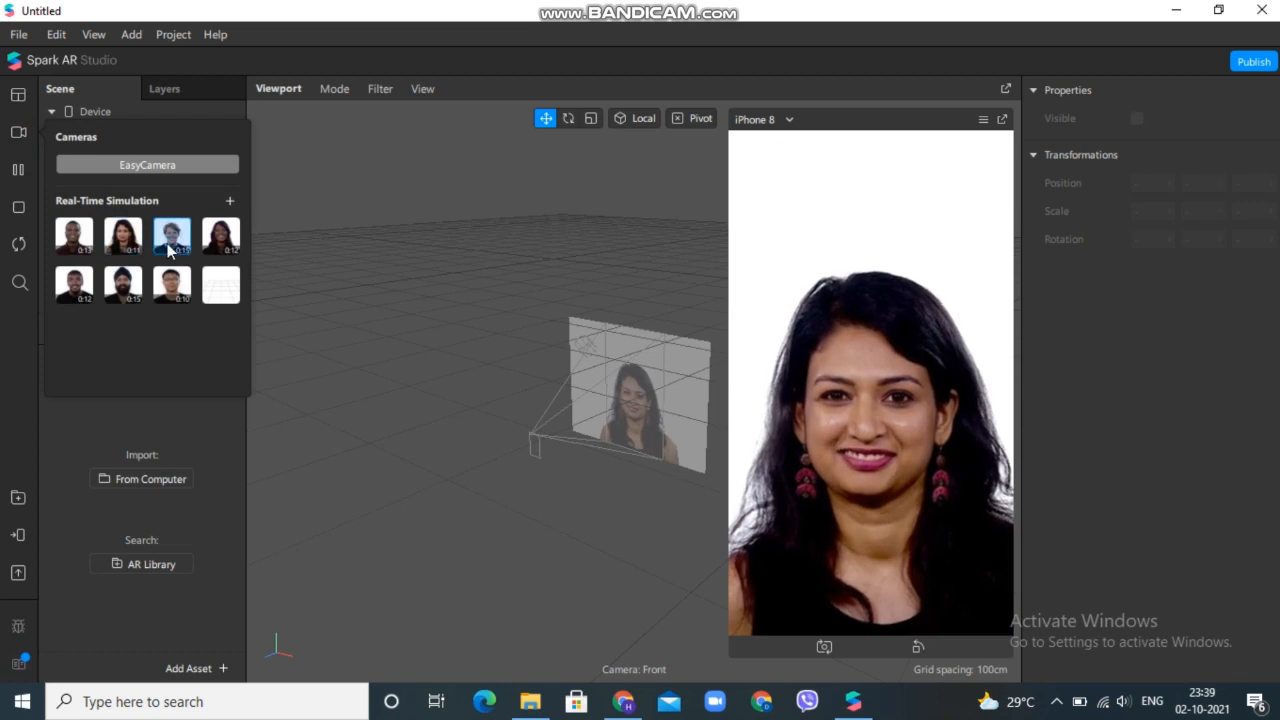
left_click(365, 265)
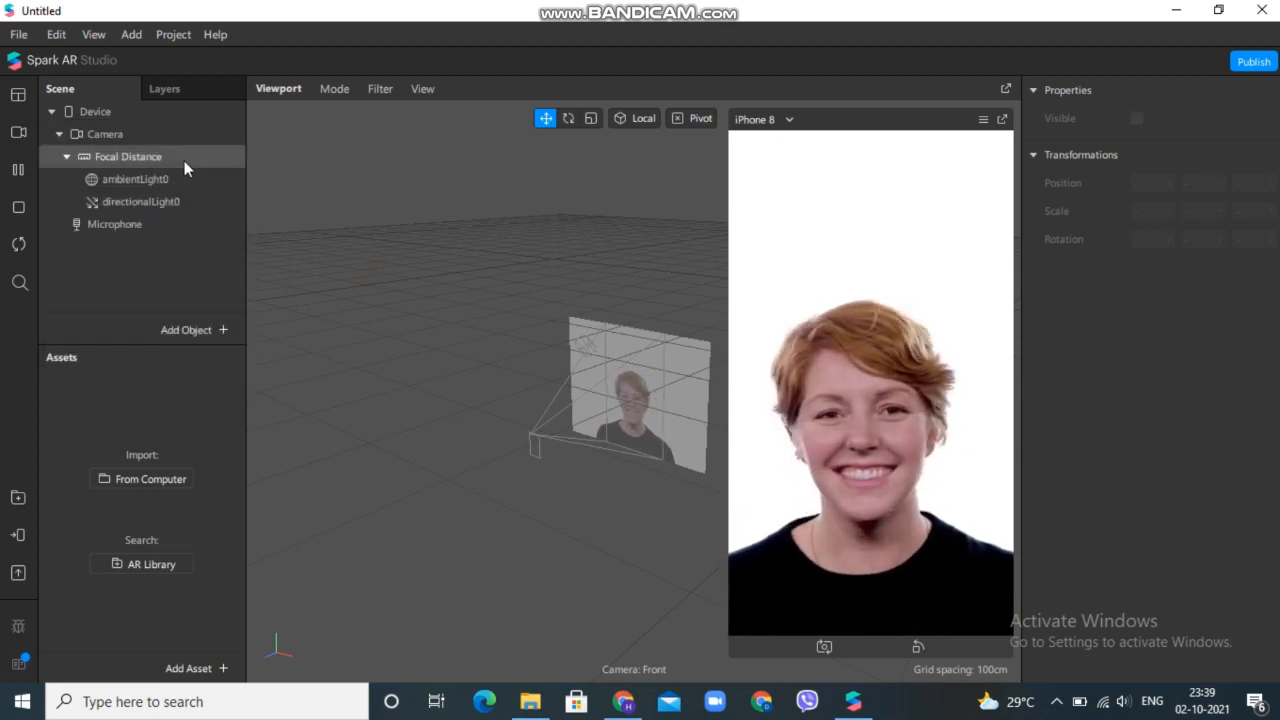
- Add a face tracker to the scene and insert a face mesh as its child
left_click(190, 329)
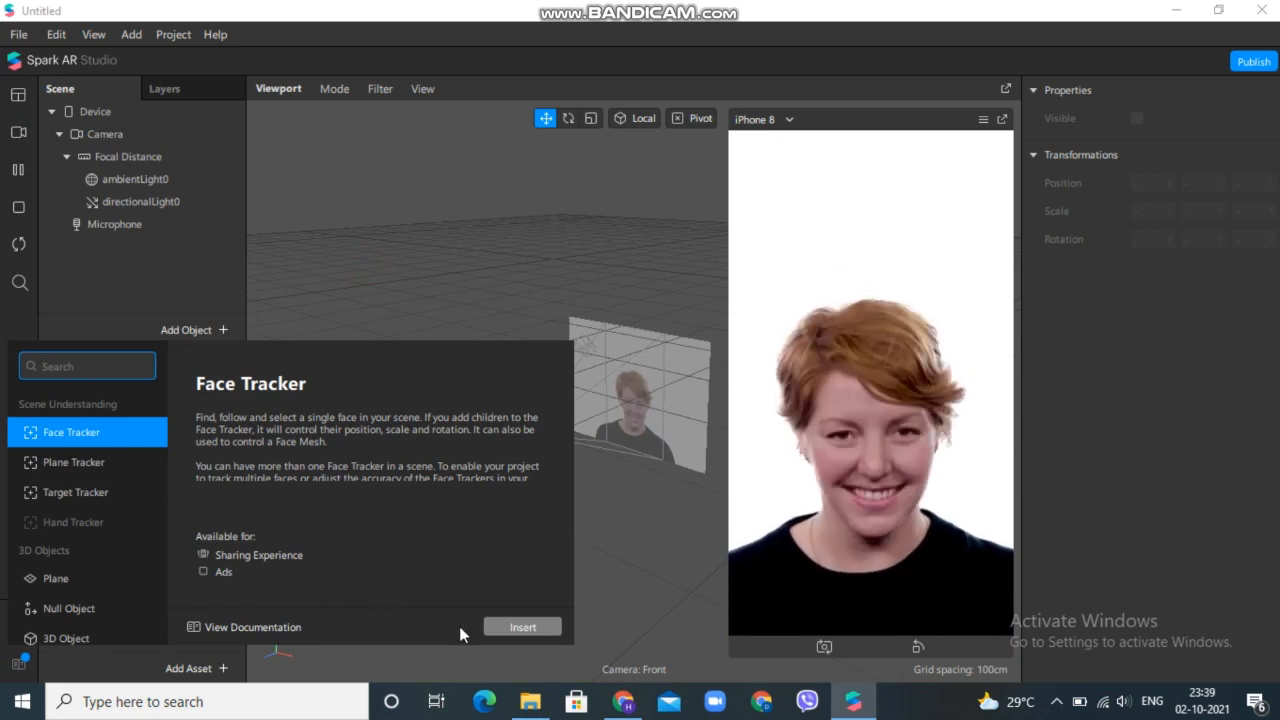
left_click(497, 627)
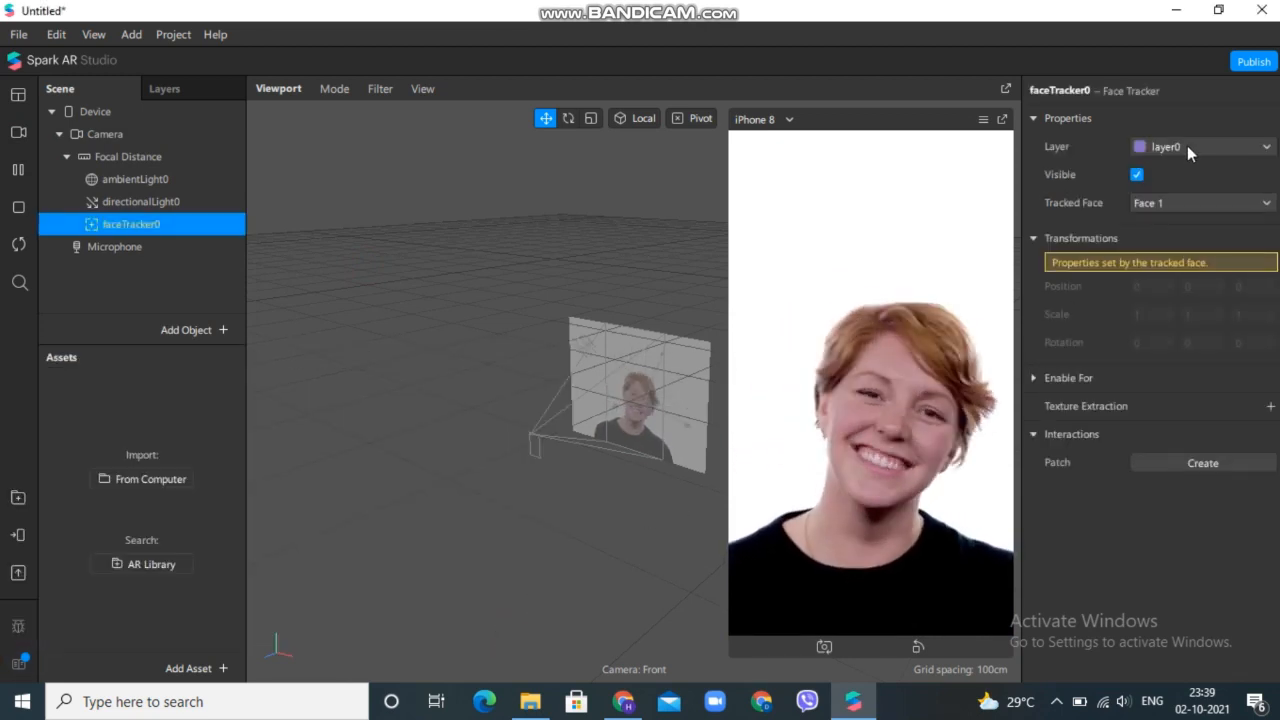
right_click(176, 230)
mouse_move(240, 247)
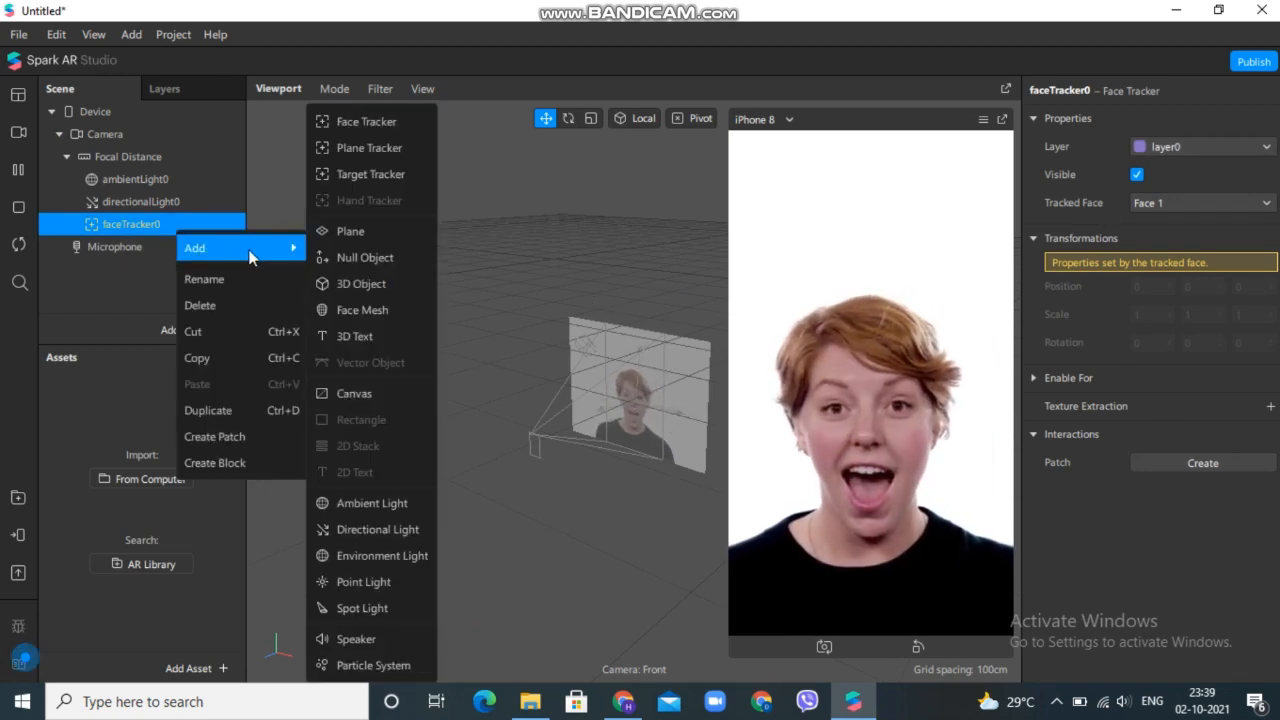
left_click(362, 310)
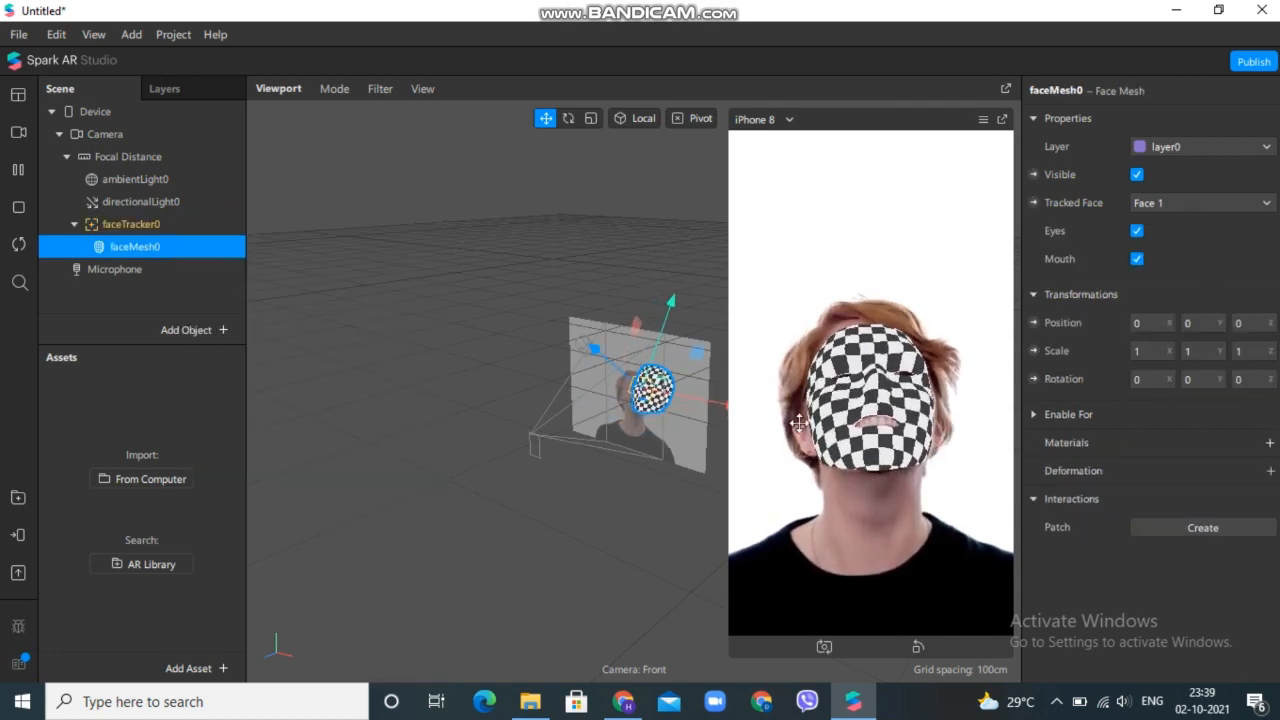
- Rename the new face mesh as RETOUCH
double_click(1057, 94)
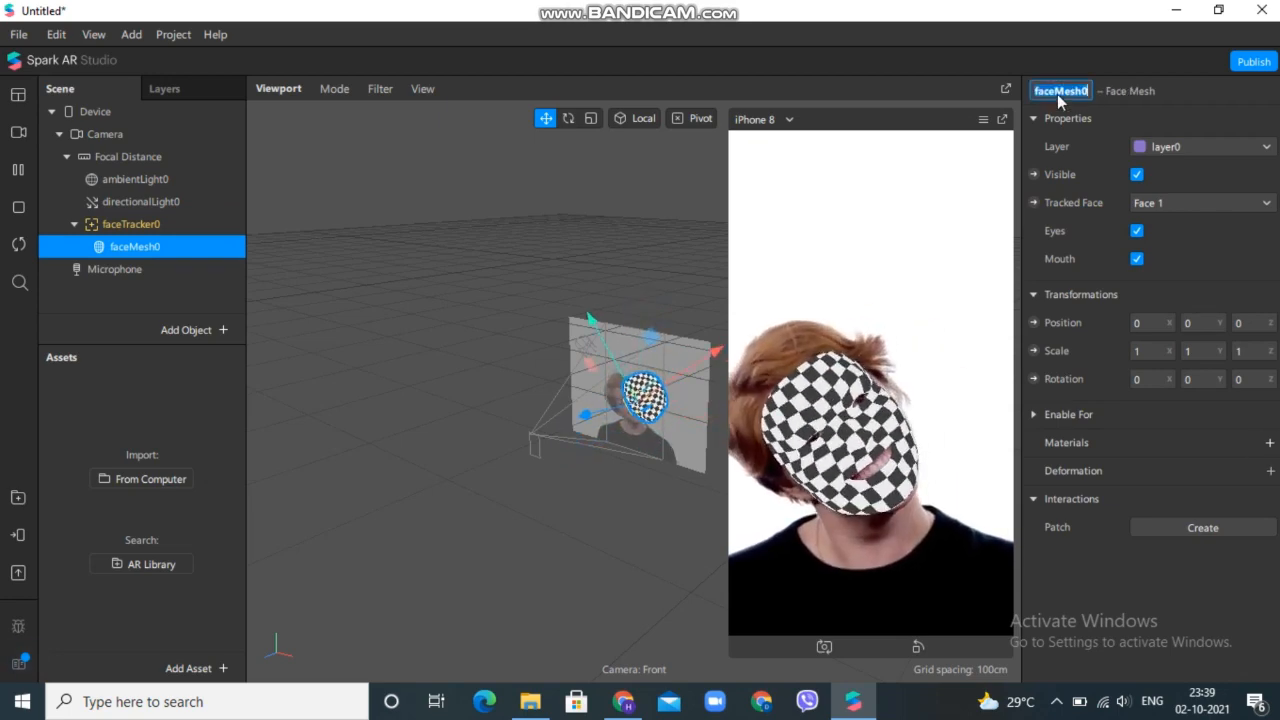
type("RETOUCH")
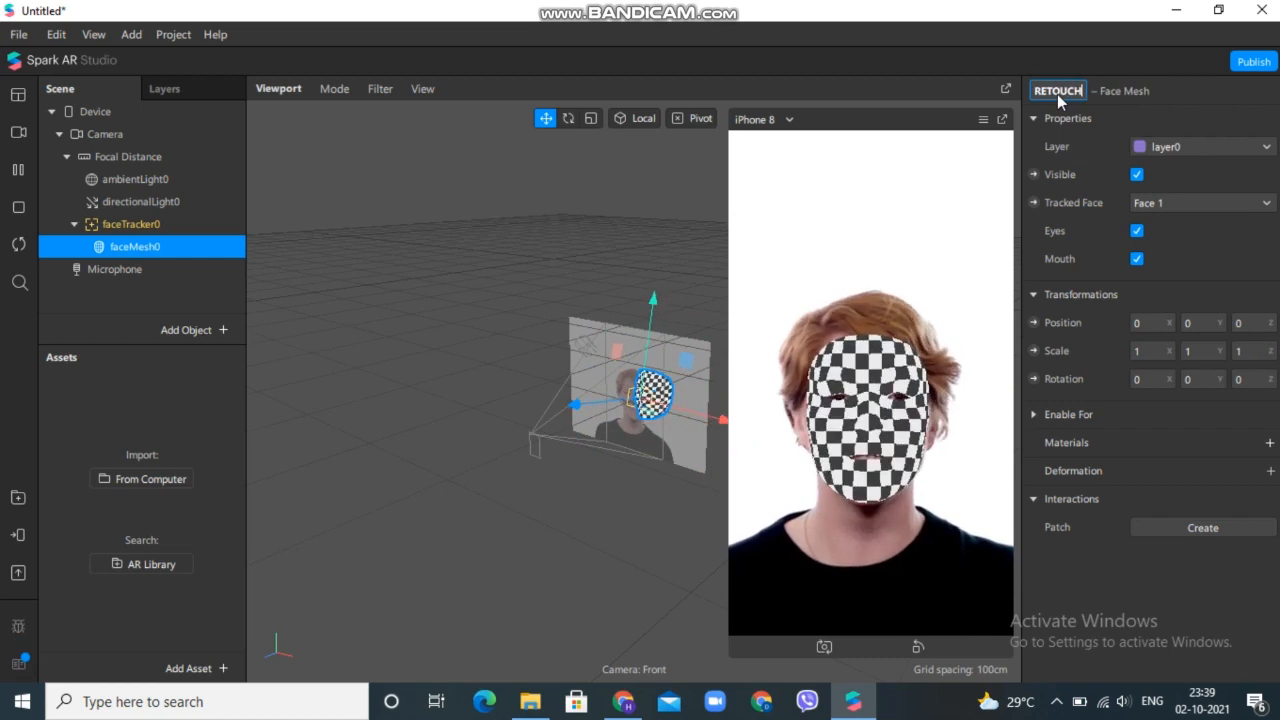
key("Return")
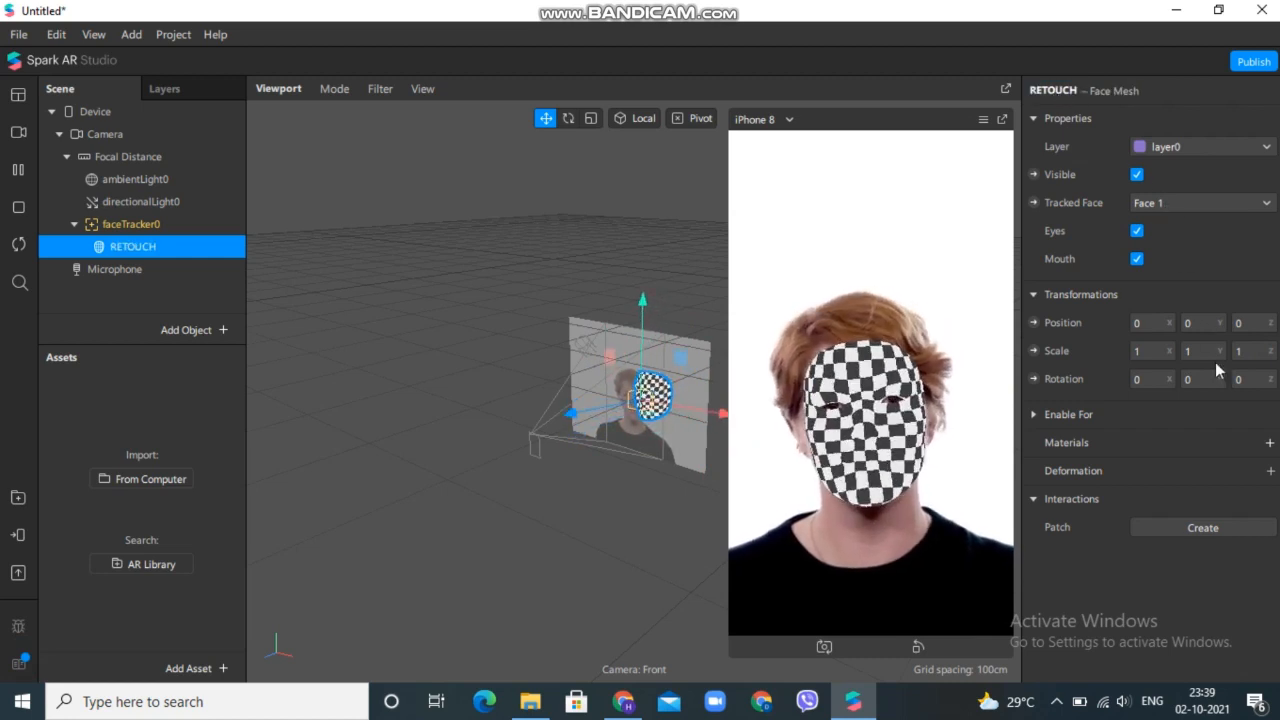
- Create a new material for the RETOUCH face mesh and name the material RETOUCH
left_click(1269, 442)
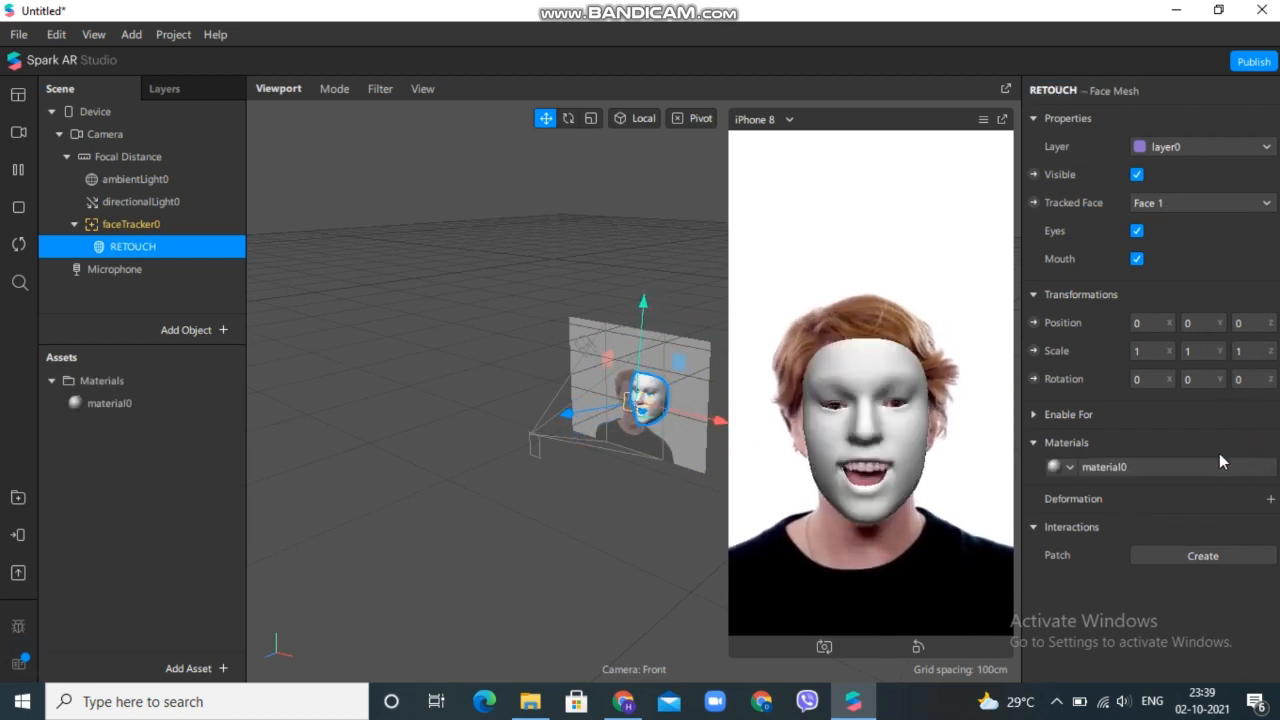
left_click(1199, 461)
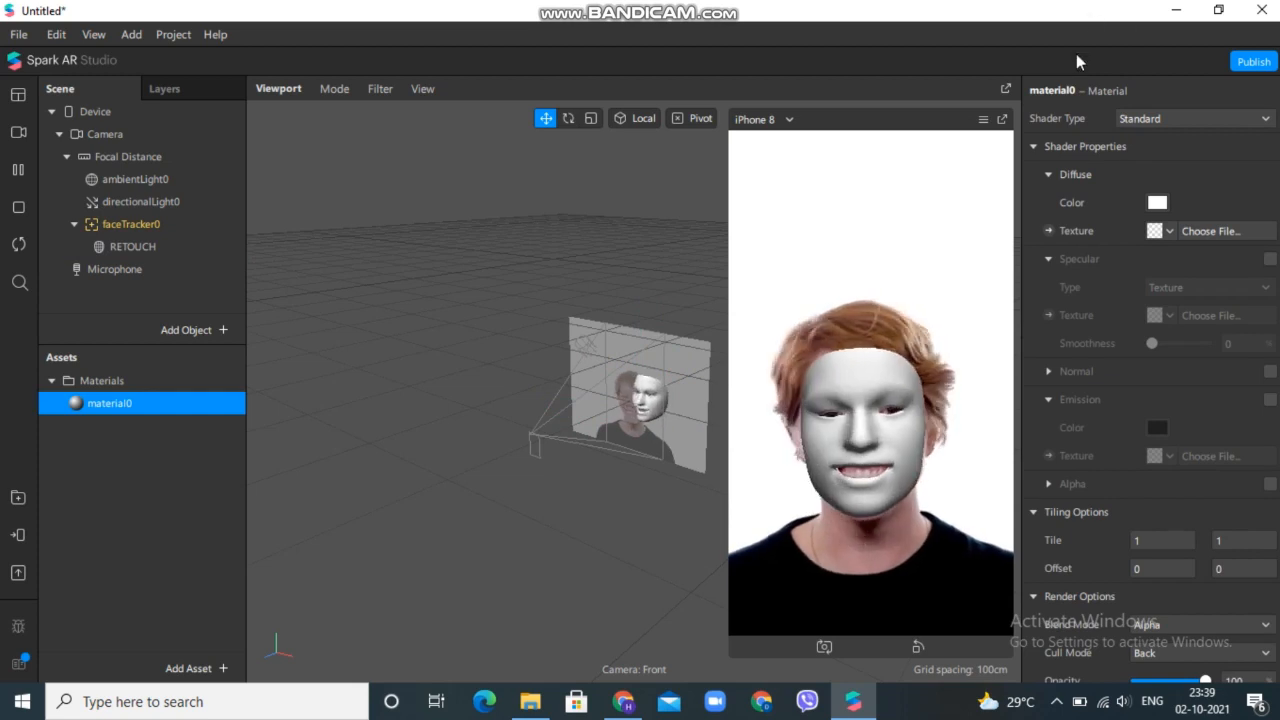
double_click(1062, 91)
type("RE")
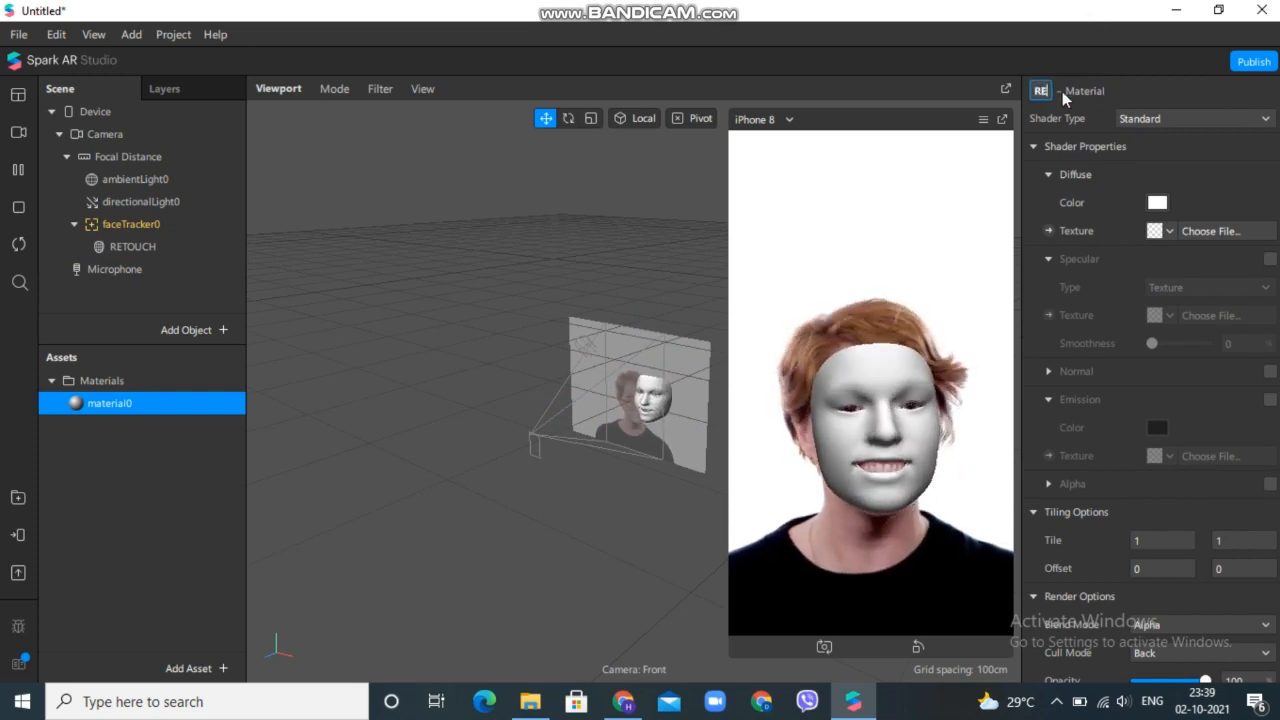
type("TOUCH")
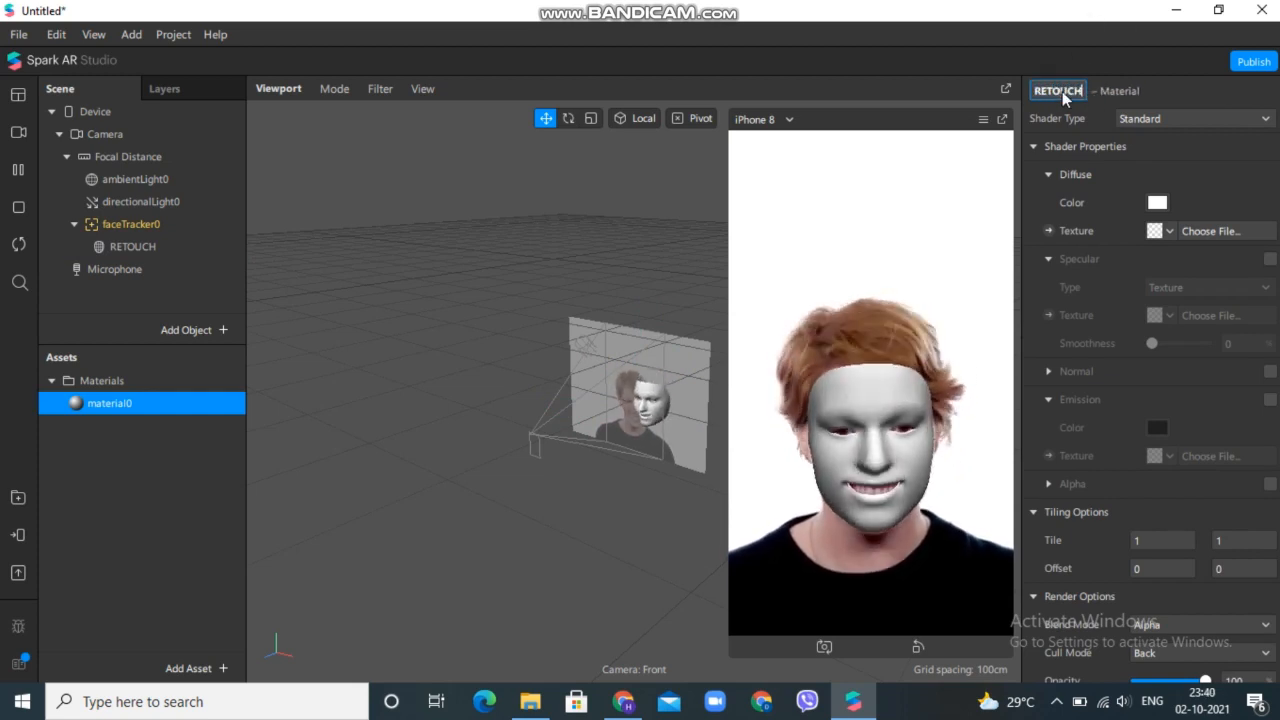
key("Return")
- Change the RETOUCH material's shader type to Retouching and set its skin smoothing to 58%
left_click(1172, 119)
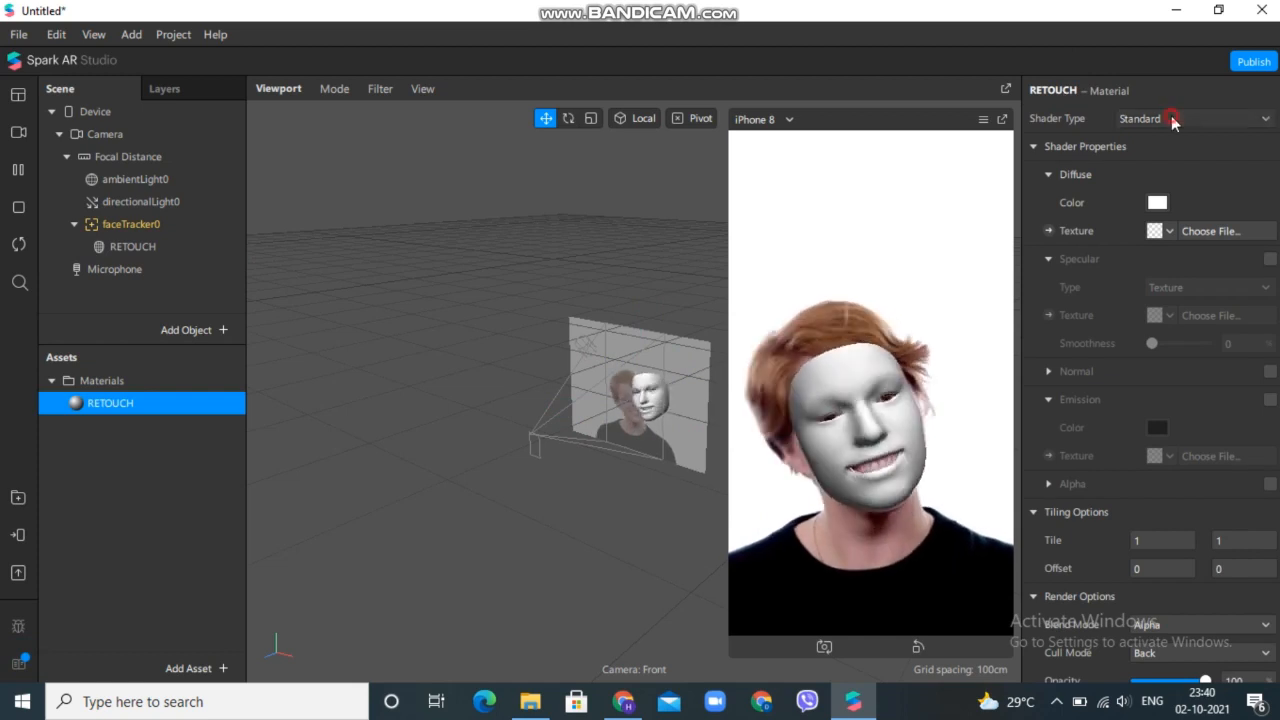
left_click(1164, 235)
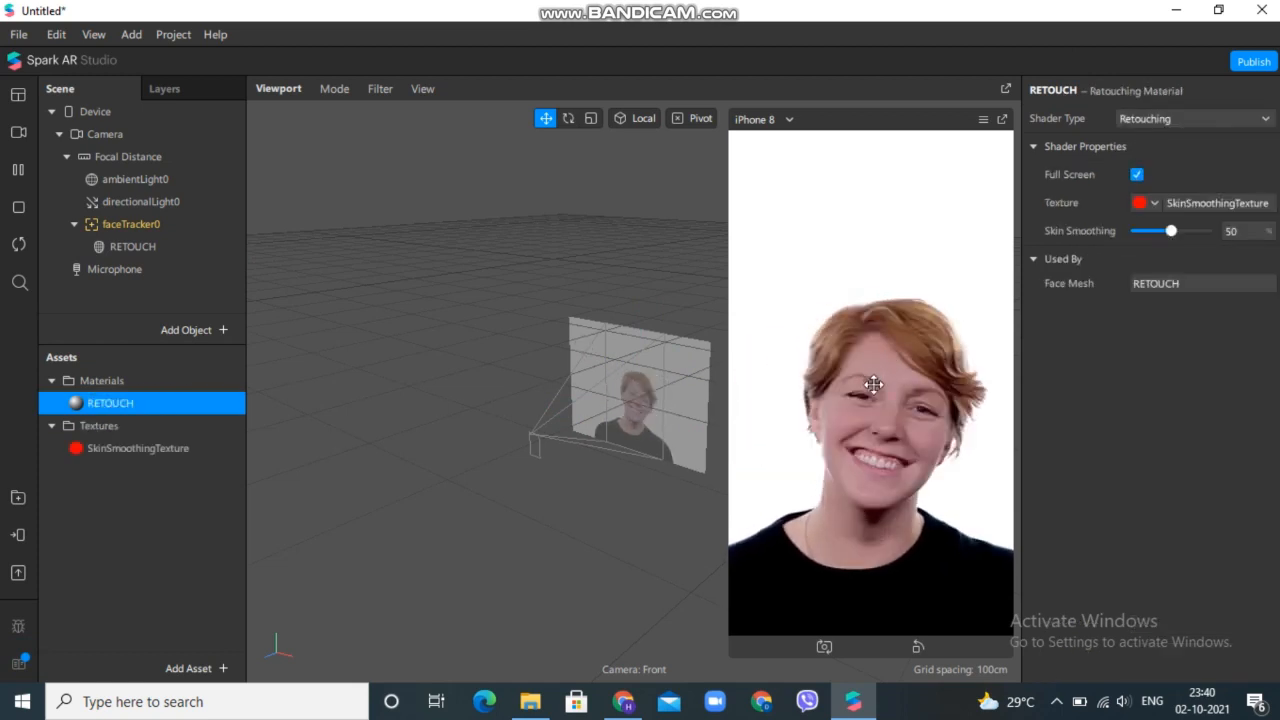
left_click(1143, 231)
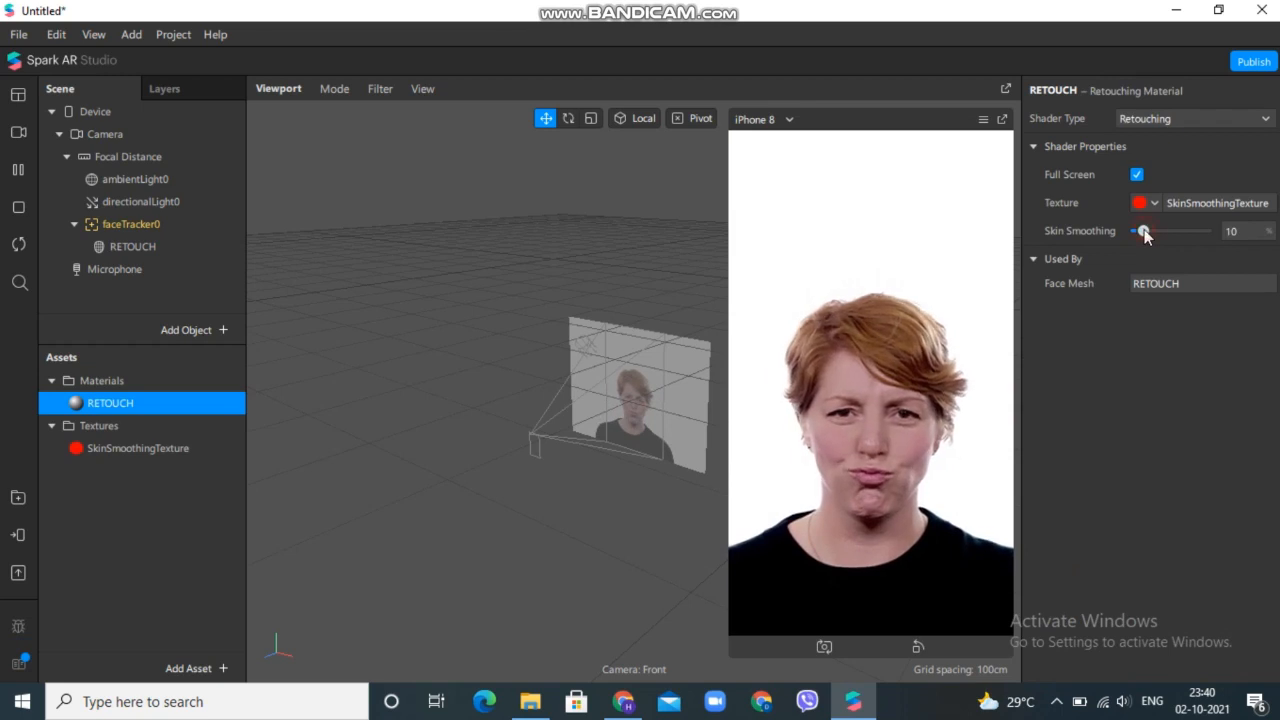
left_click(1207, 231)
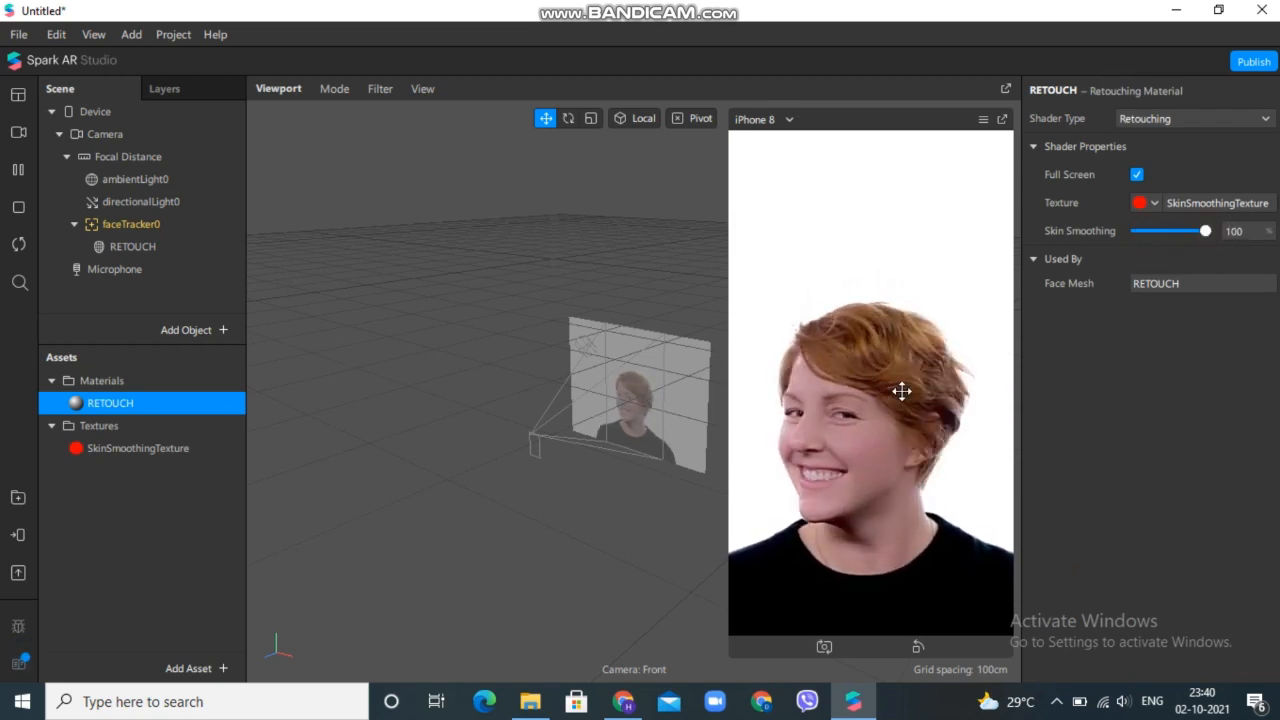
left_click(1169, 227)
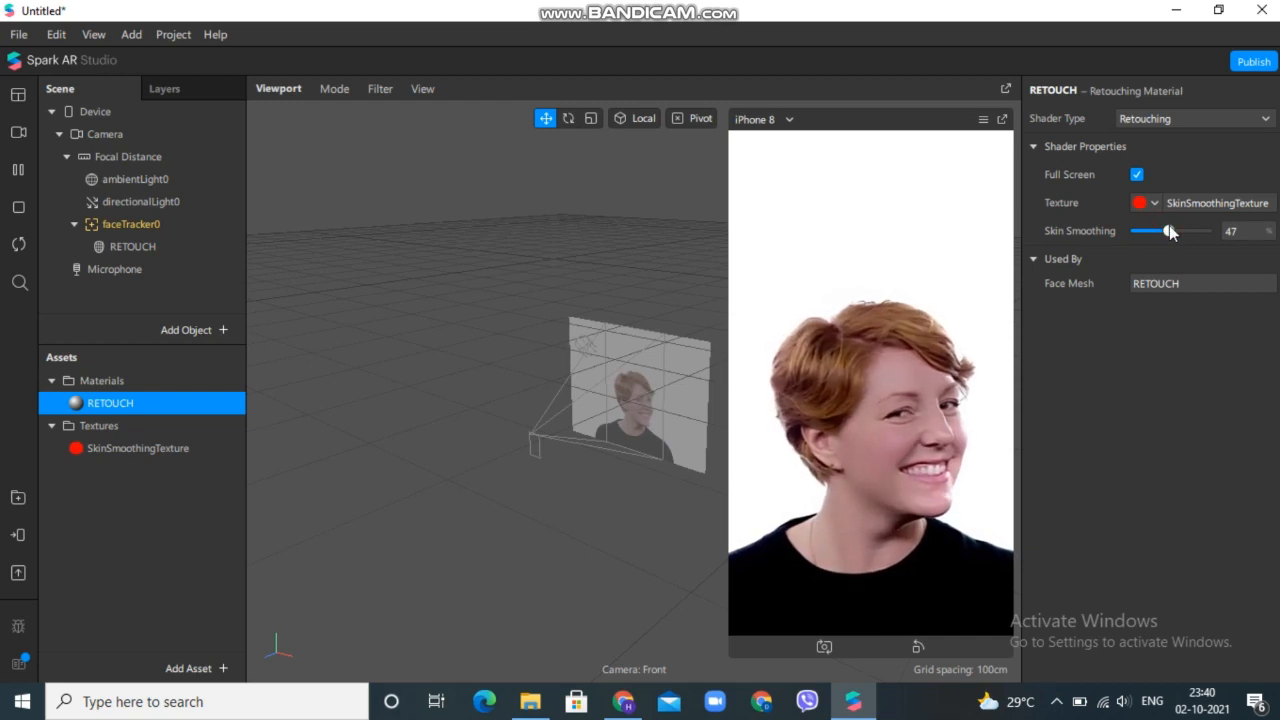
left_click(1172, 231)
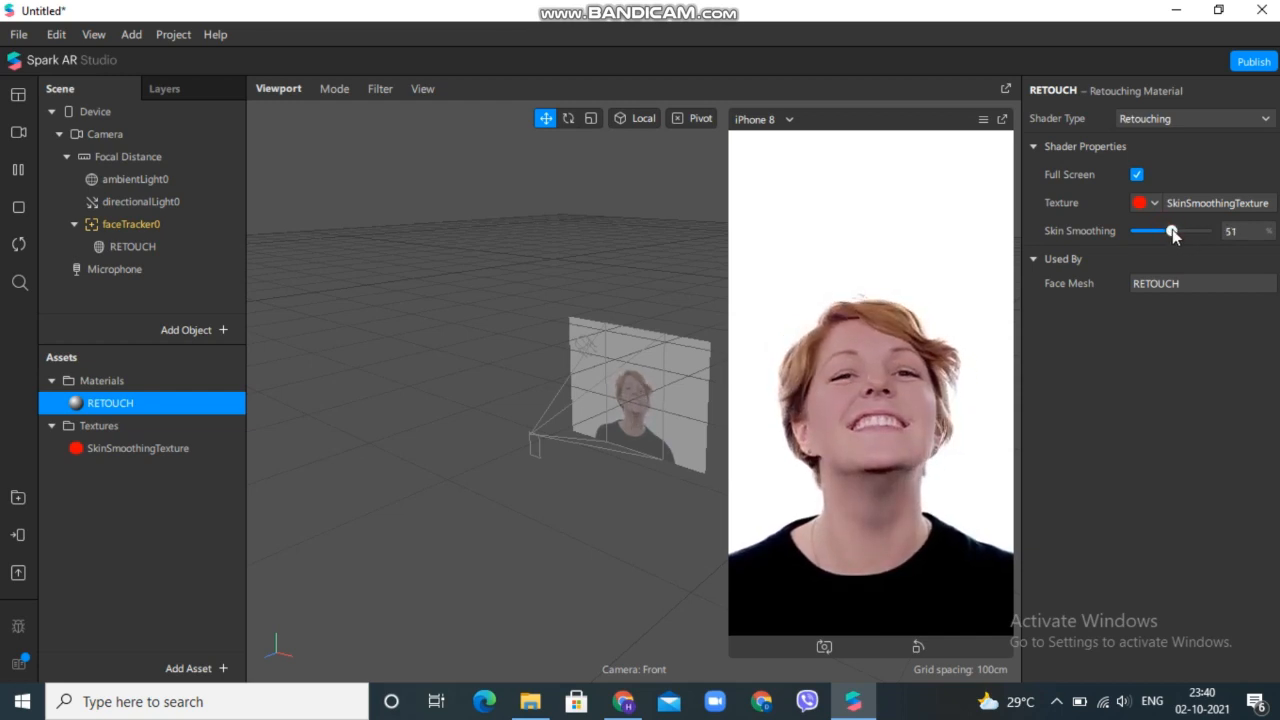
left_click_drag(1172, 230, 1177, 230)
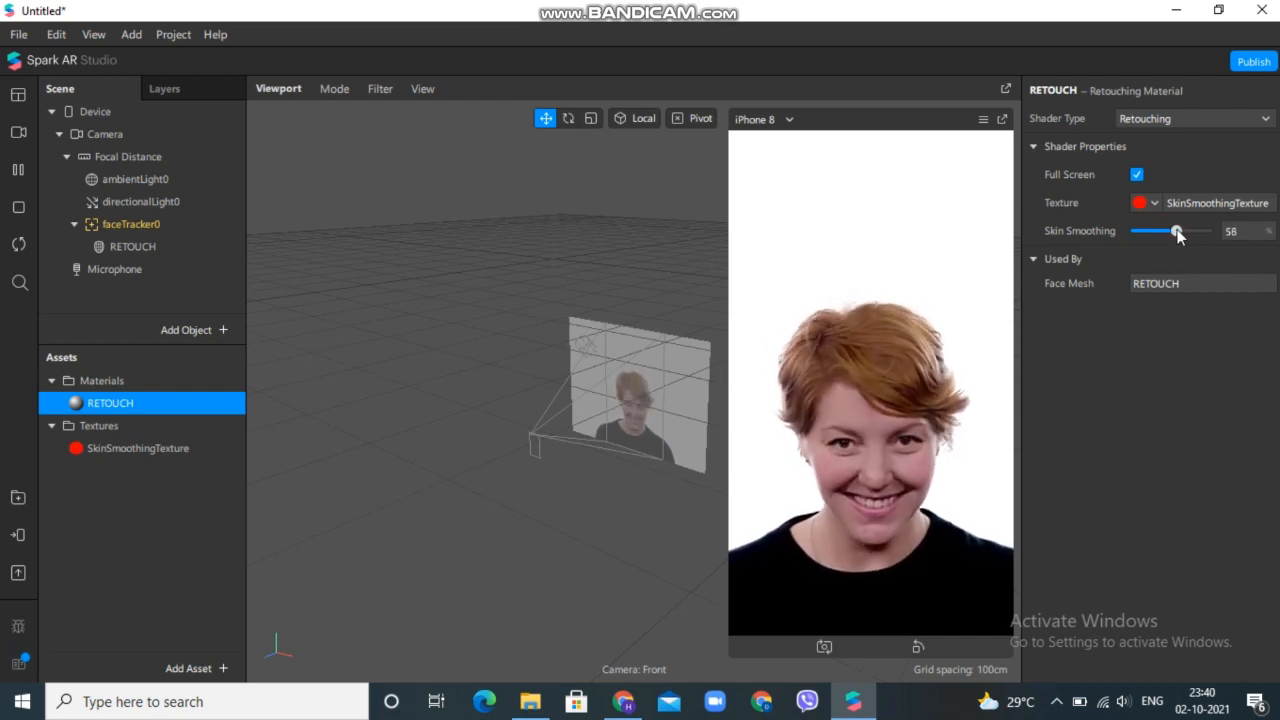
left_click(556, 335)
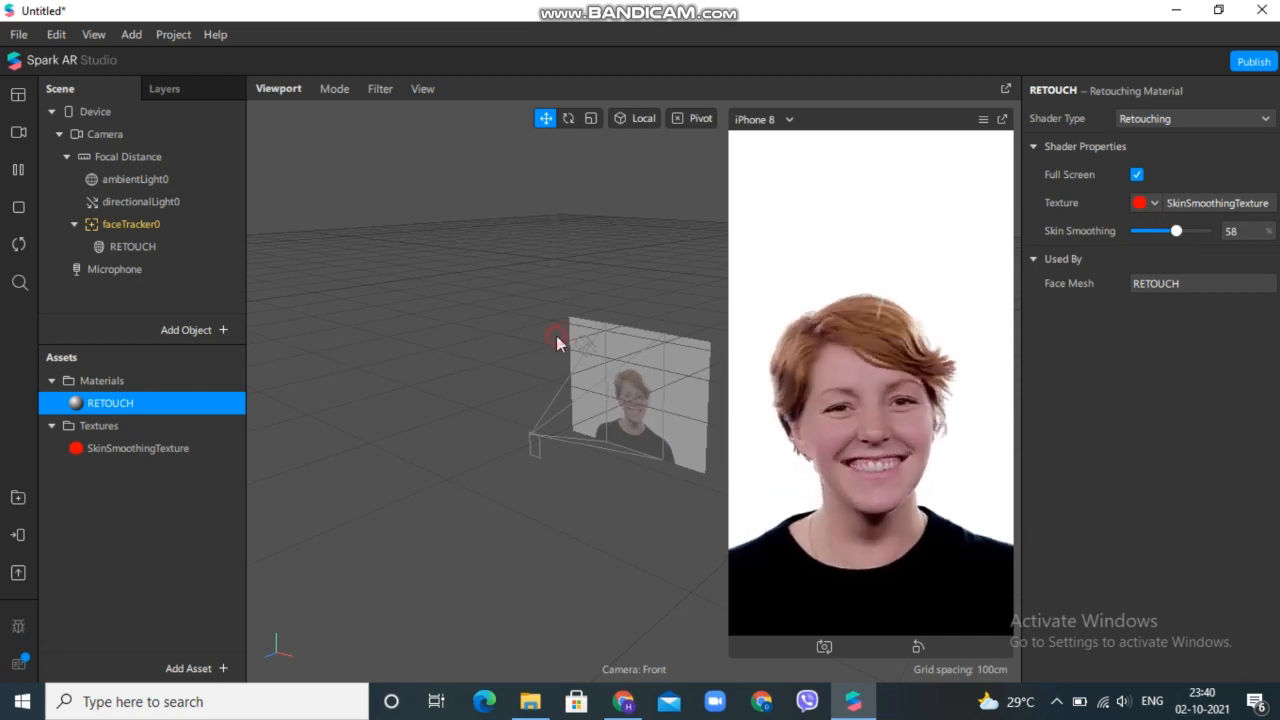
- Add a second face mesh under the face tracker and name it FACE_MASK
left_click(191, 231)
right_click(191, 231)
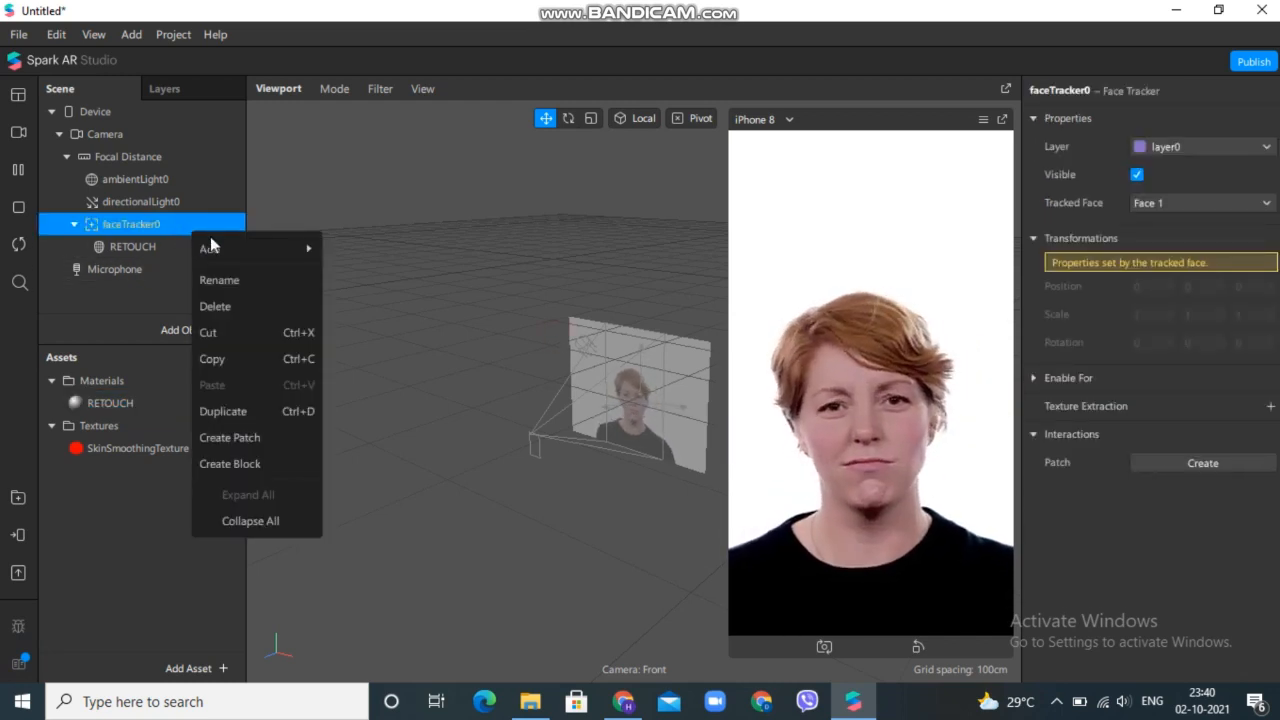
mouse_move(283, 248)
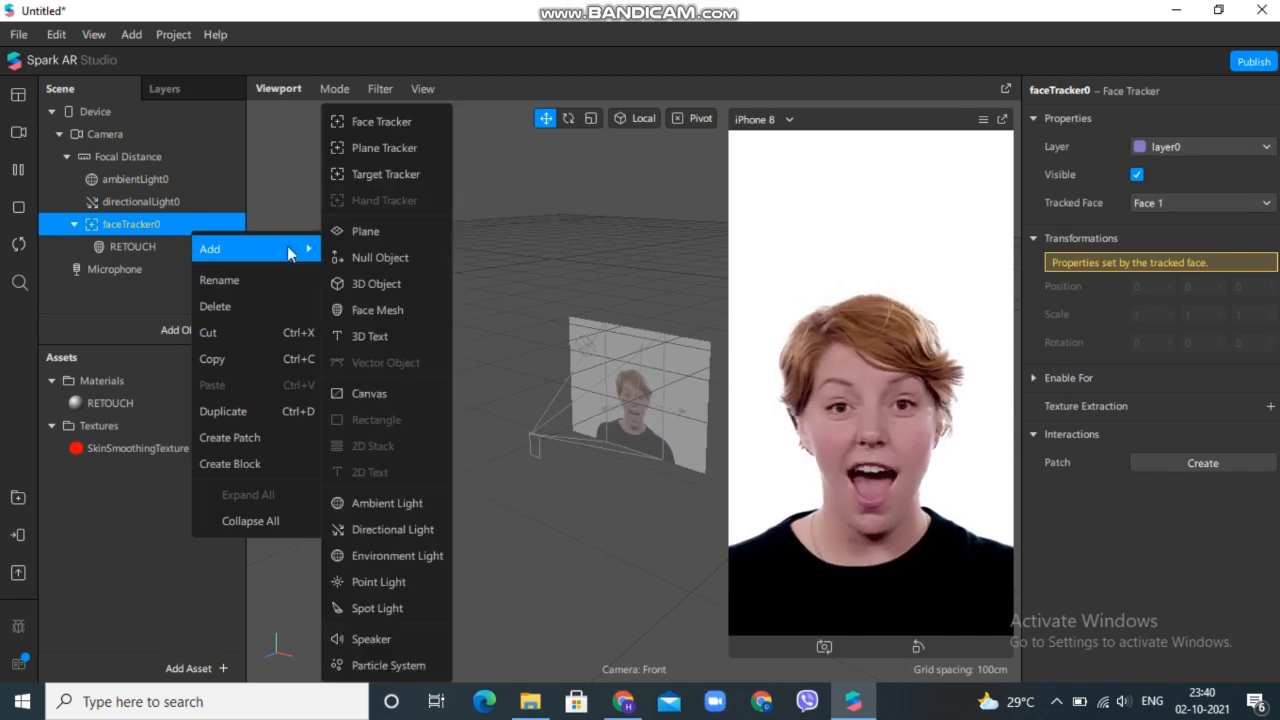
left_click(363, 313)
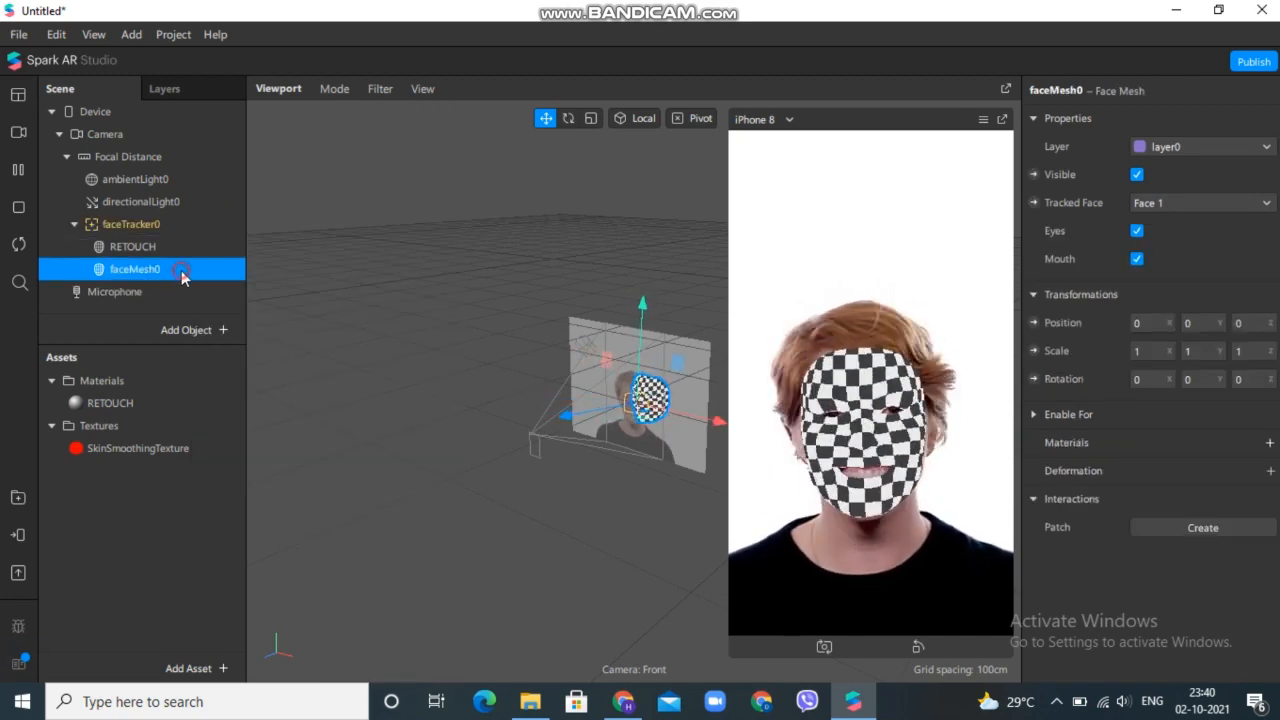
type("FA")
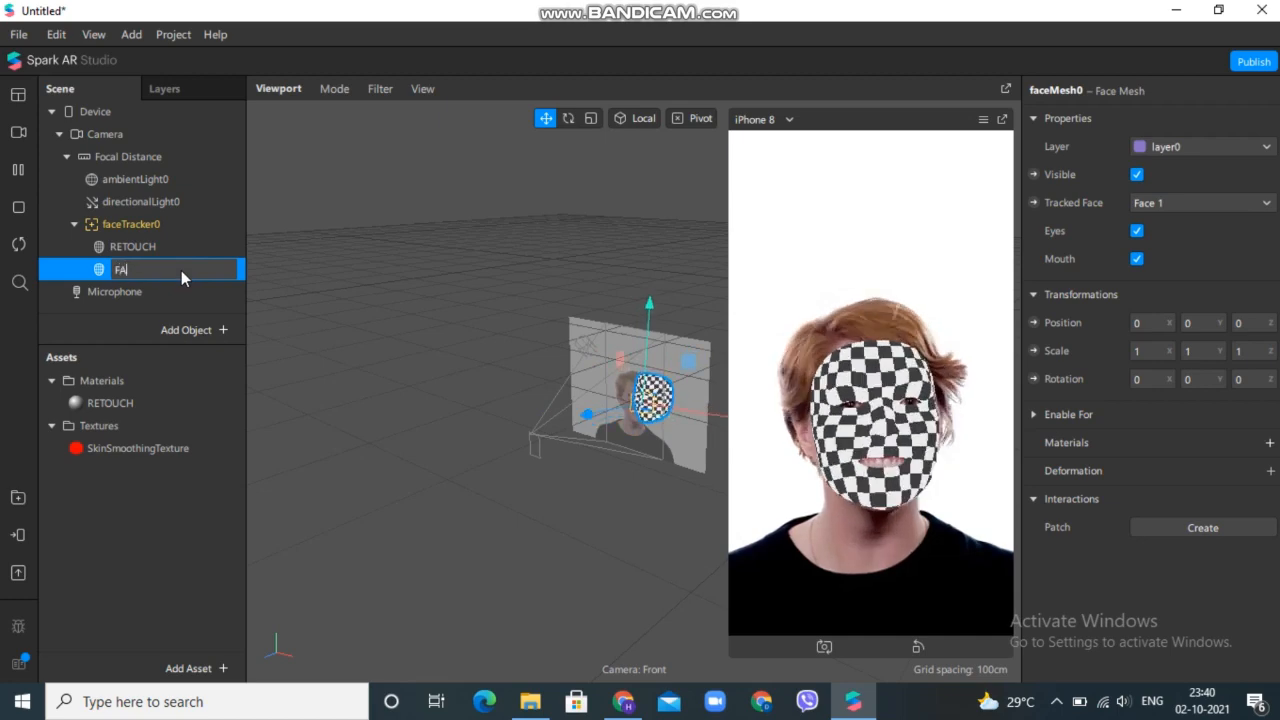
type("CE_MASK")
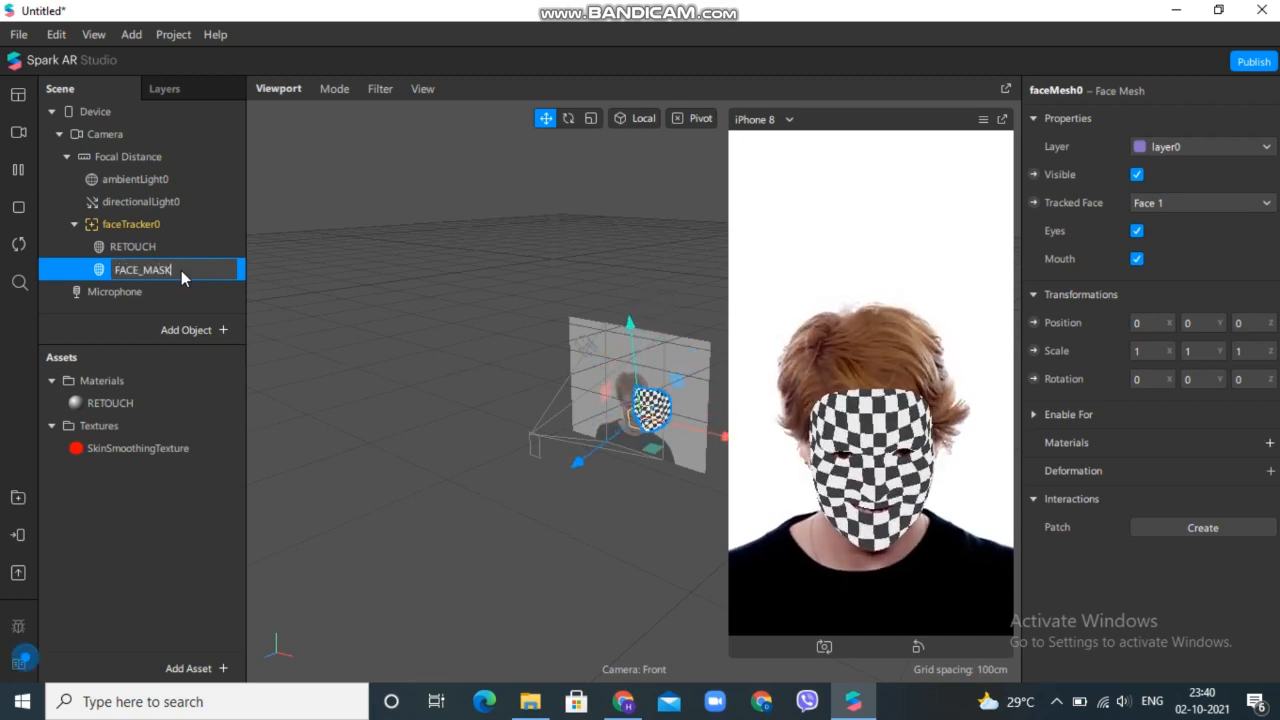
key("Return")
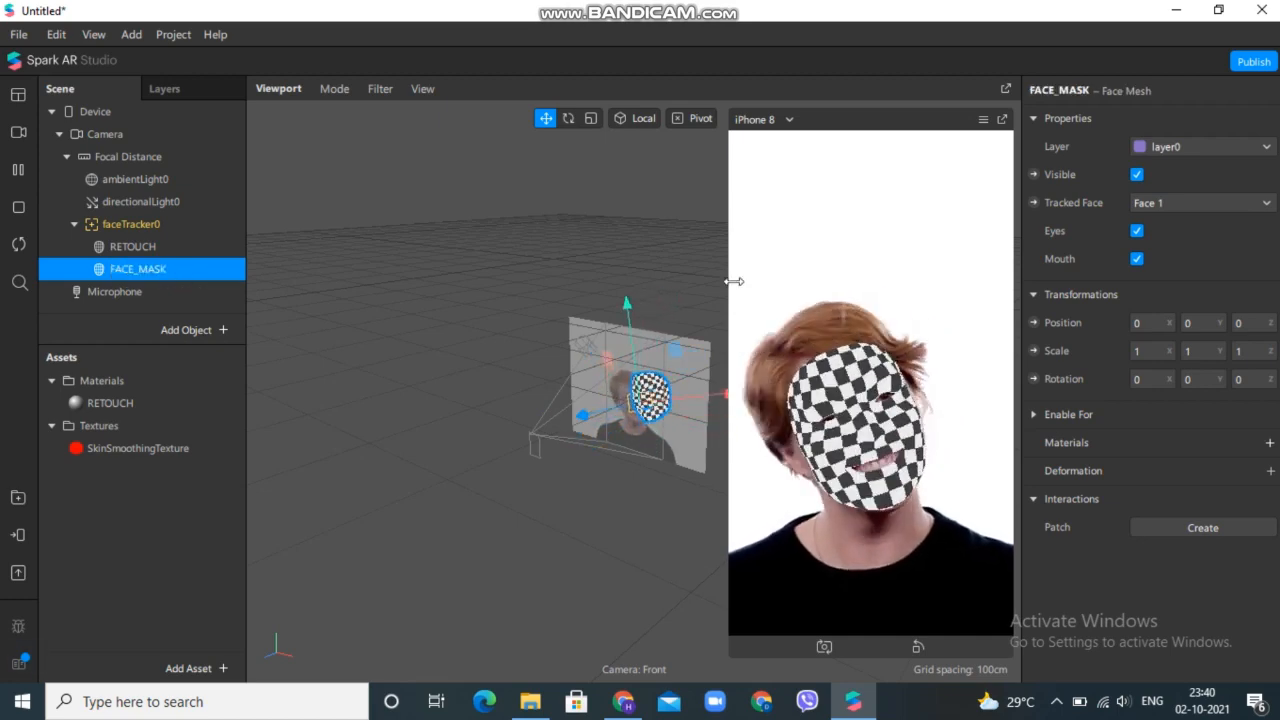
- Create a new material for the FACE_MASK face mesh and name the material FACE_MASK
left_click(1268, 442)
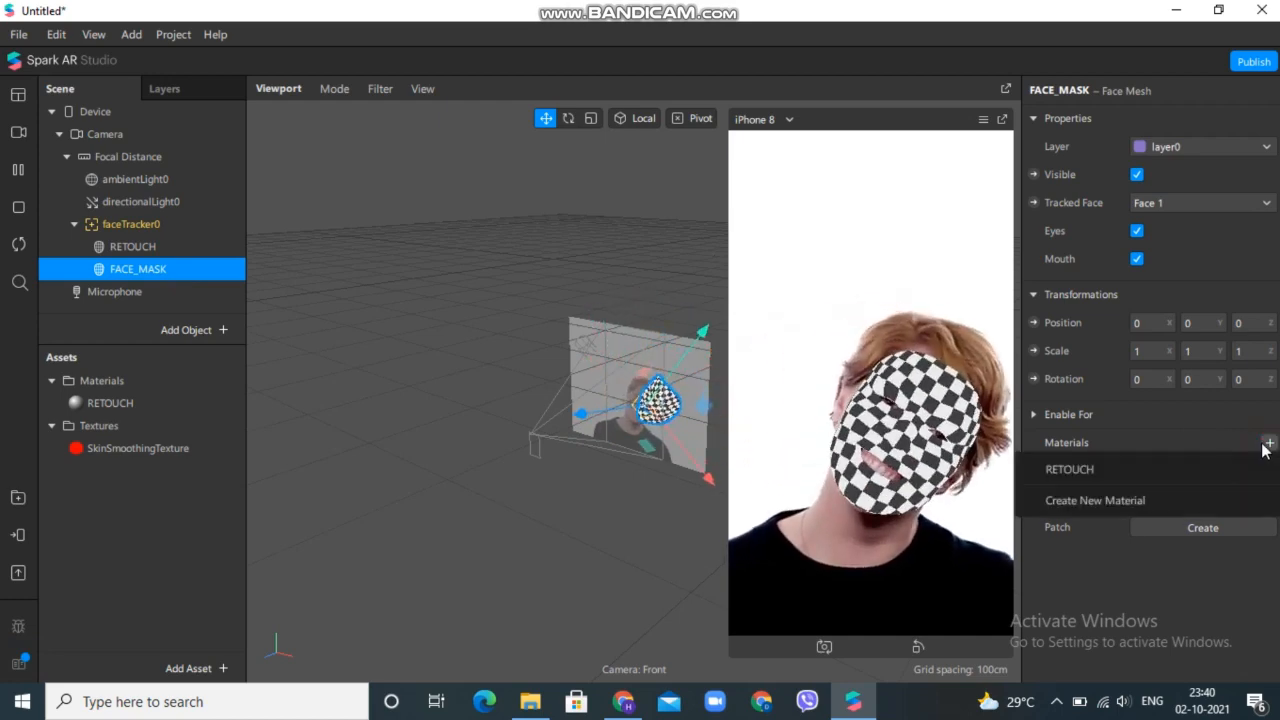
left_click(1123, 500)
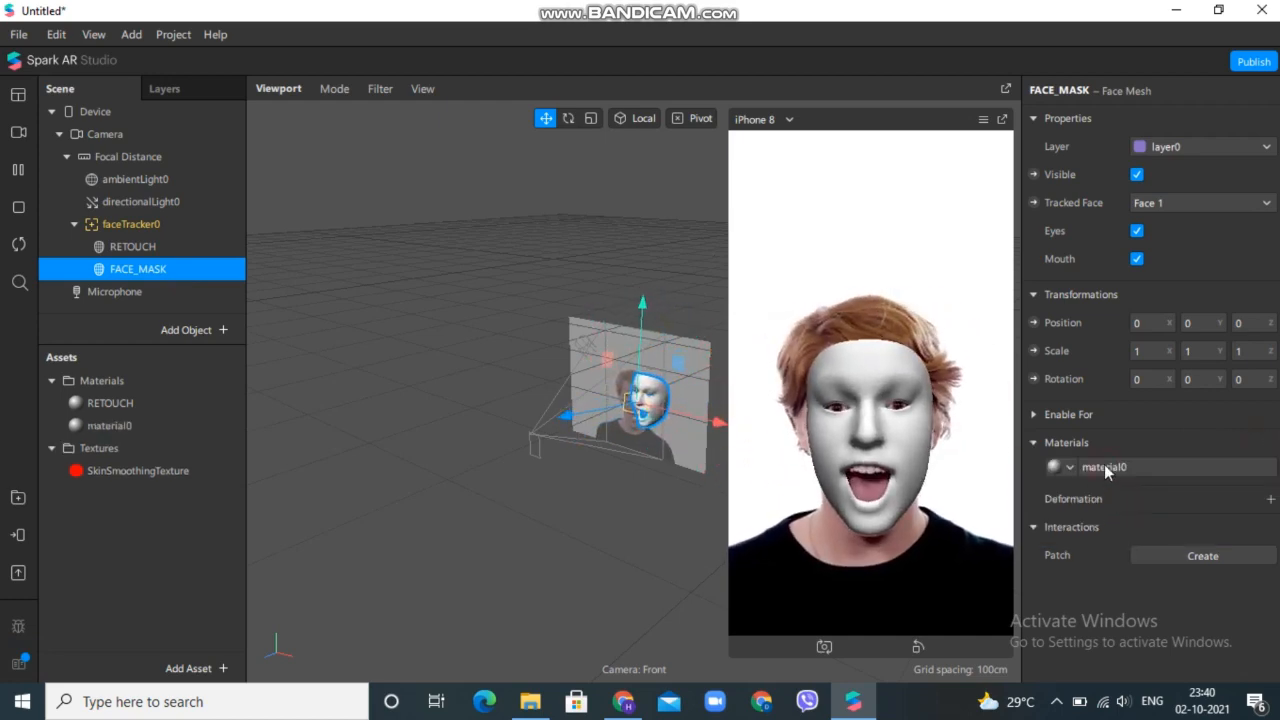
left_click(1104, 467)
double_click(1069, 88)
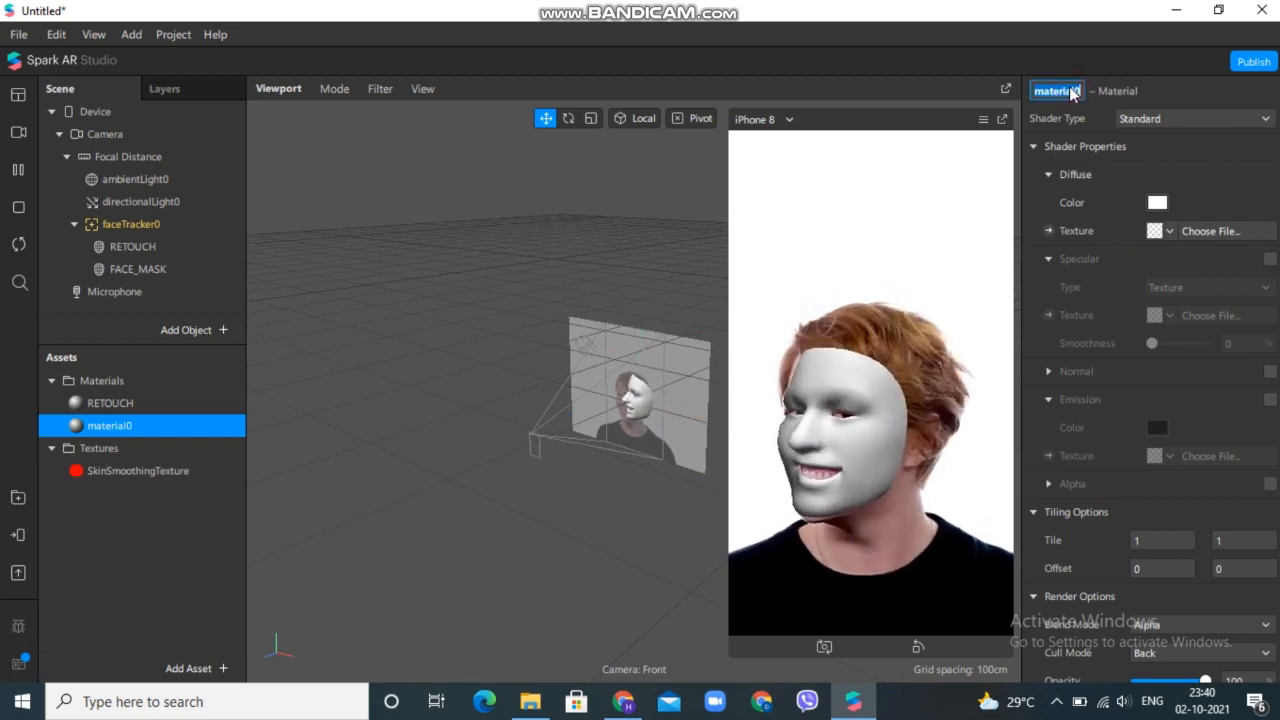
type("FACE")
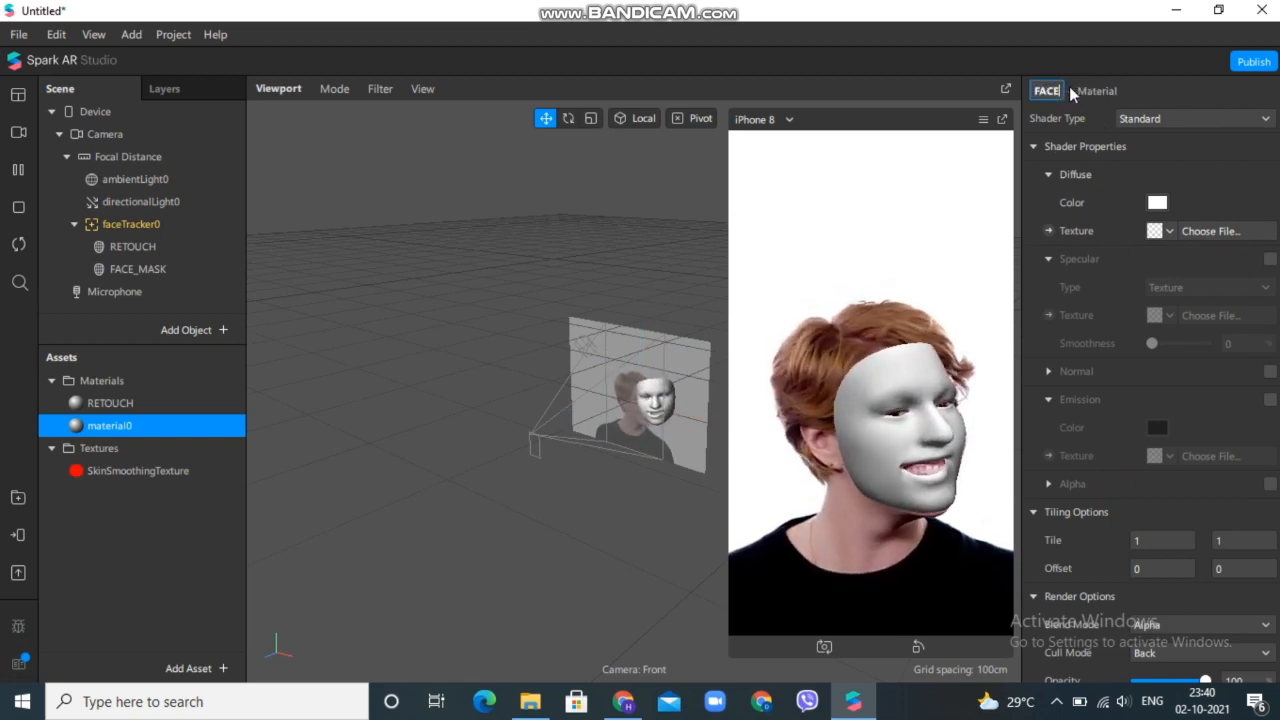
type("_MASK")
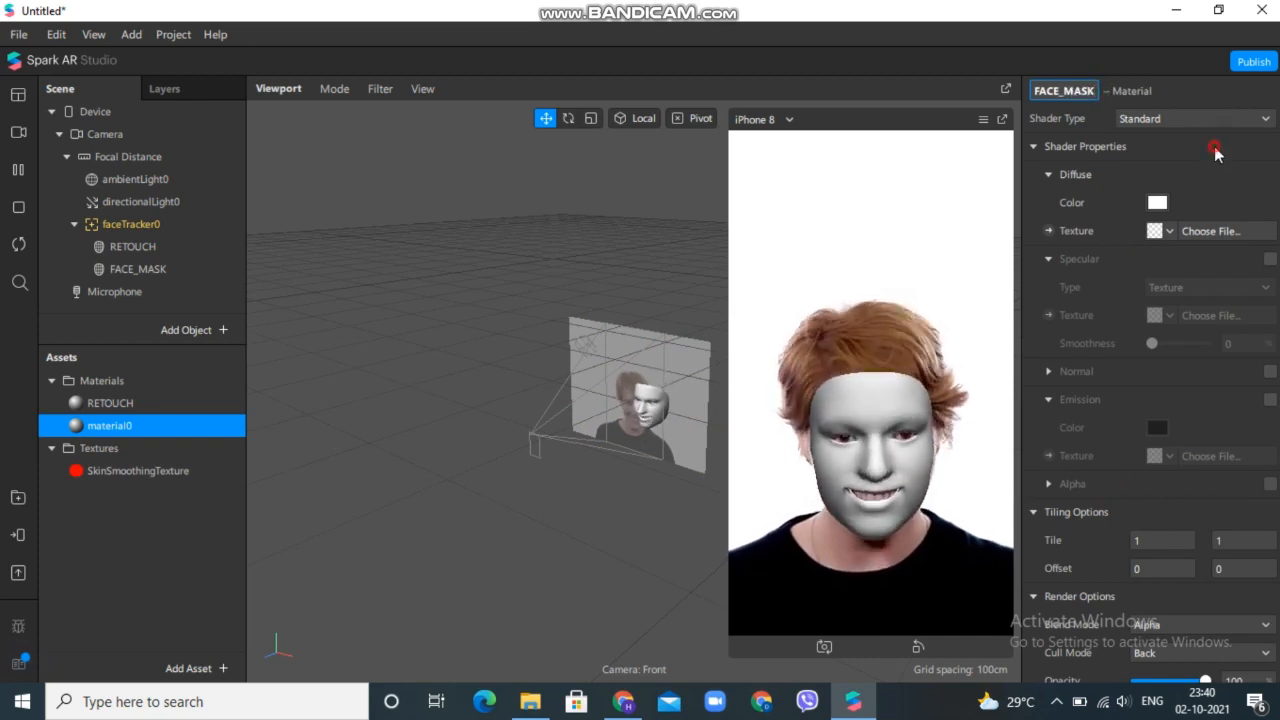
- Change the FACE_MASK material's shader type to Physically-Based
left_click(1226, 120)
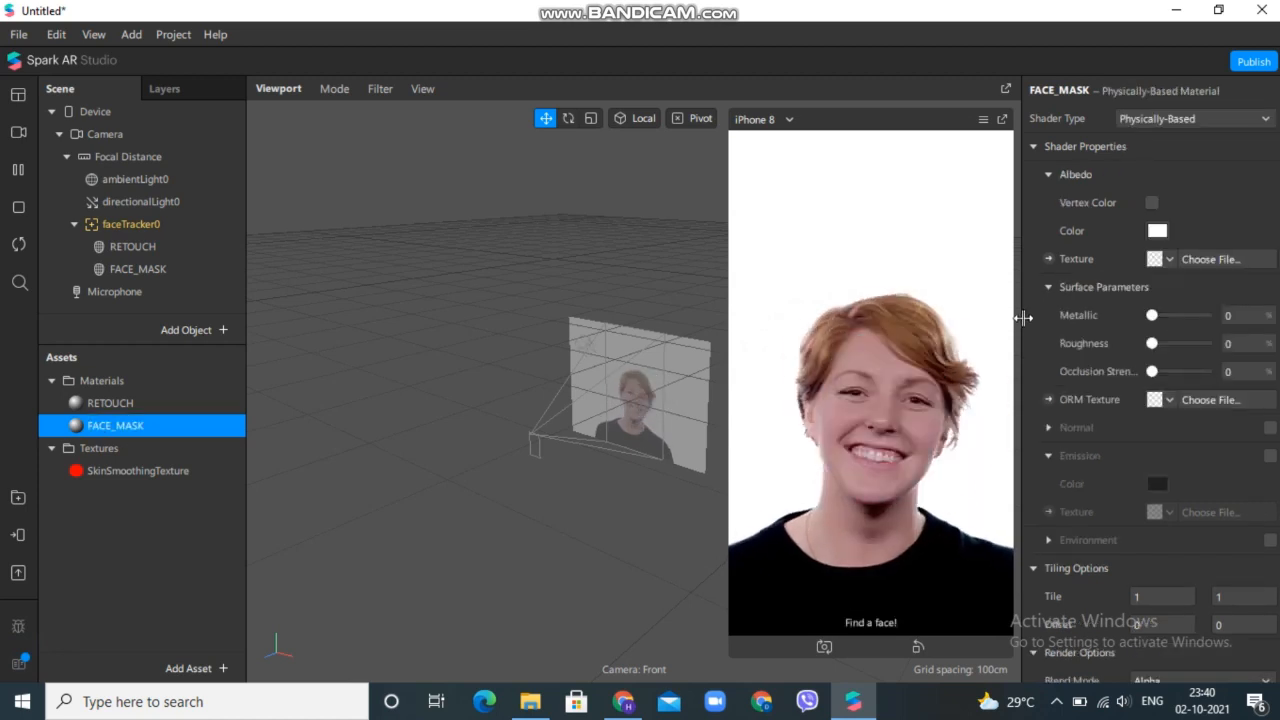
left_click(623, 288)
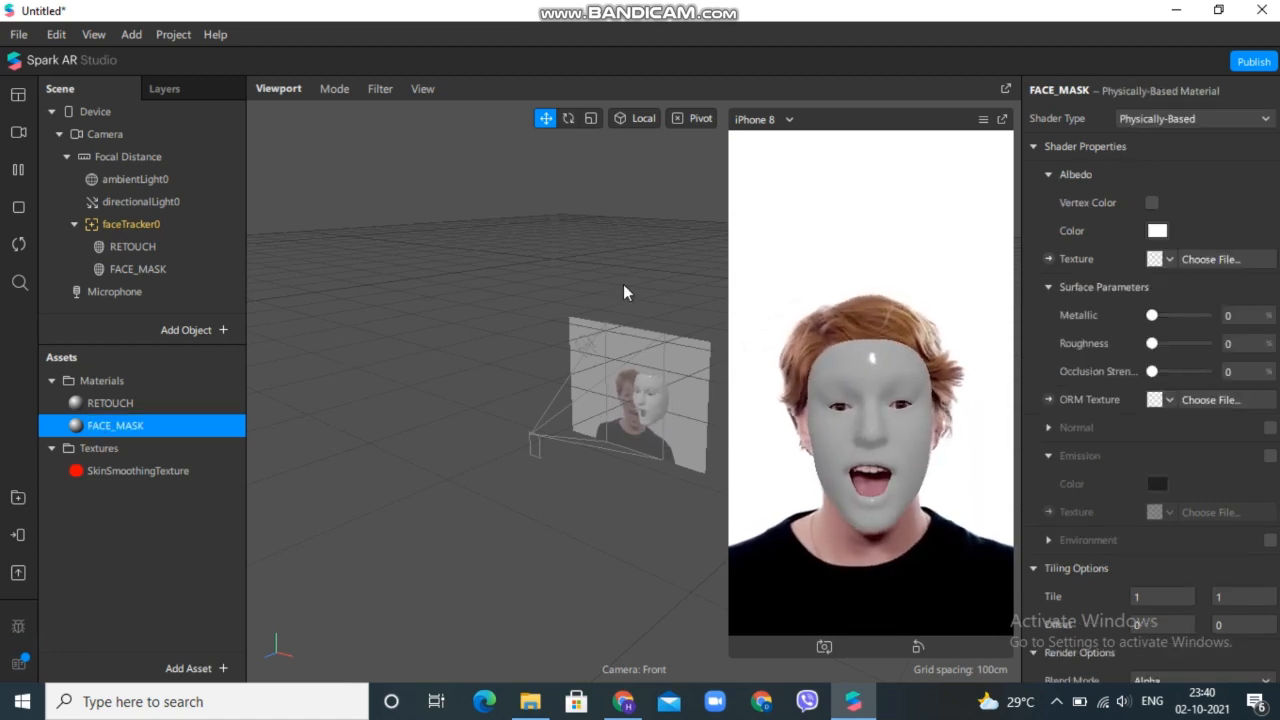
- Open the Spark AR documentation in the browser and look through the People Tracking article on using the Face Reference Assets
left_click(228, 36)
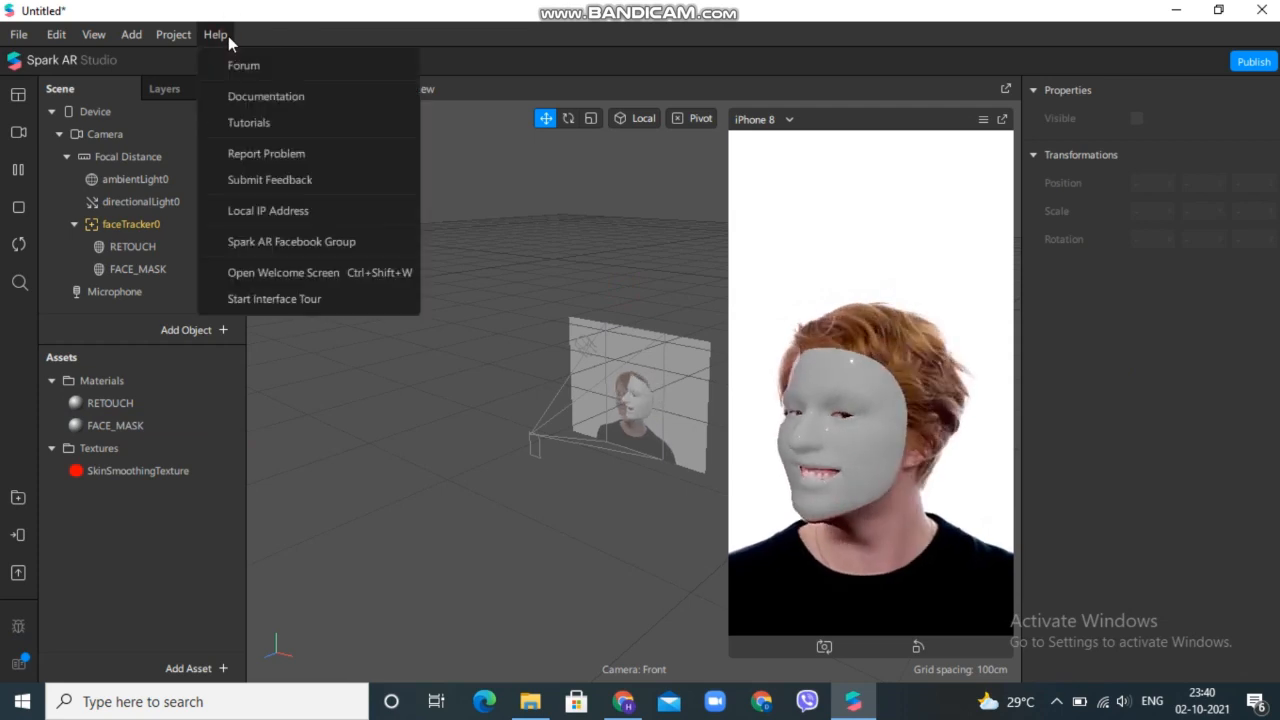
left_click(258, 96)
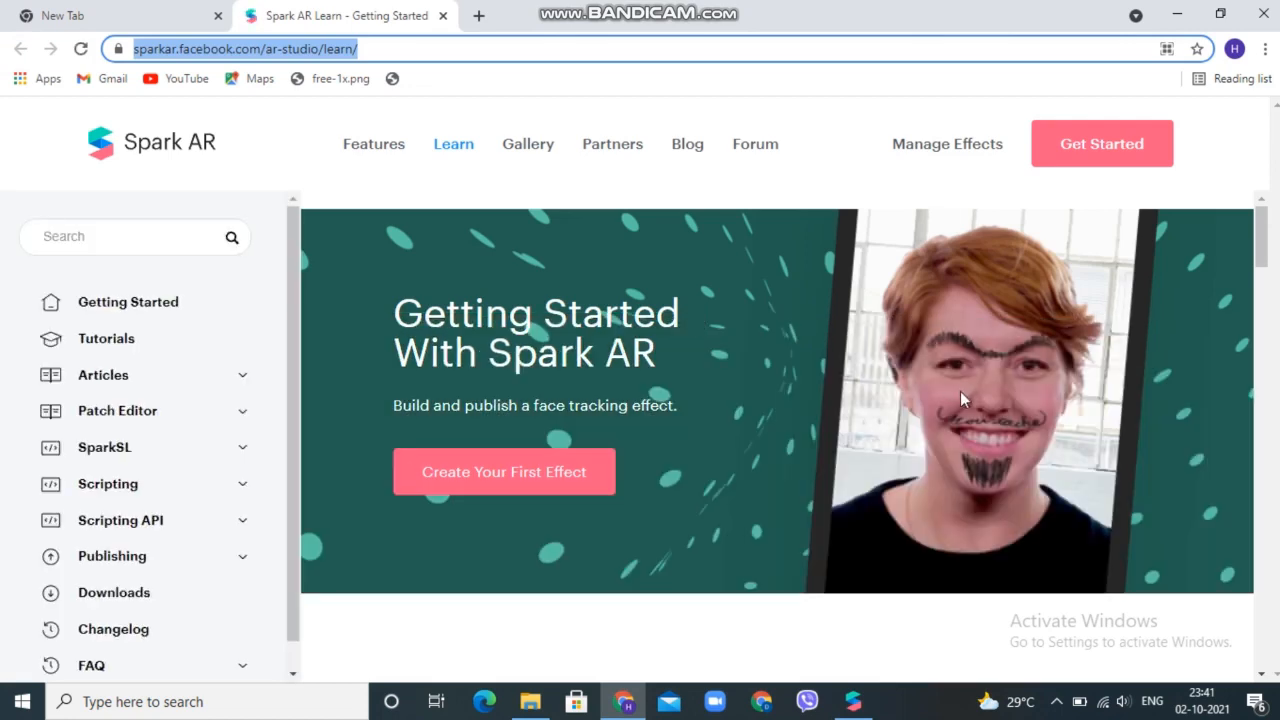
left_click(150, 382)
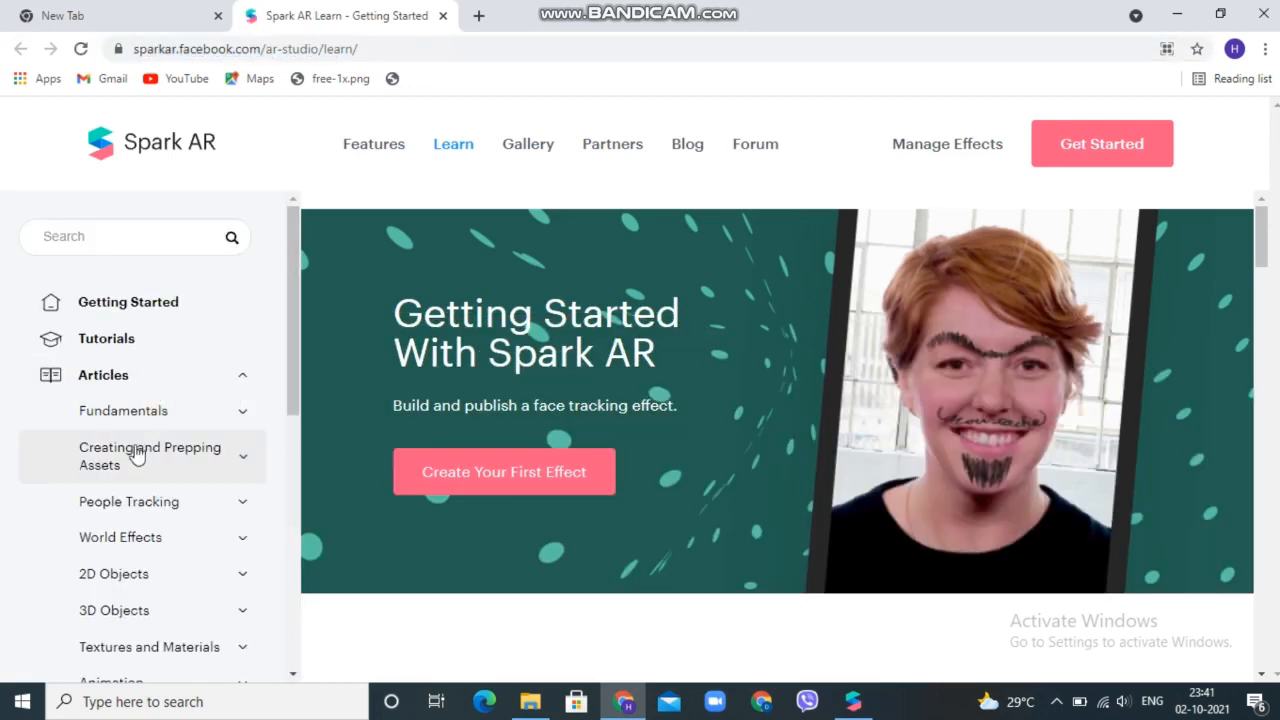
left_click(163, 505)
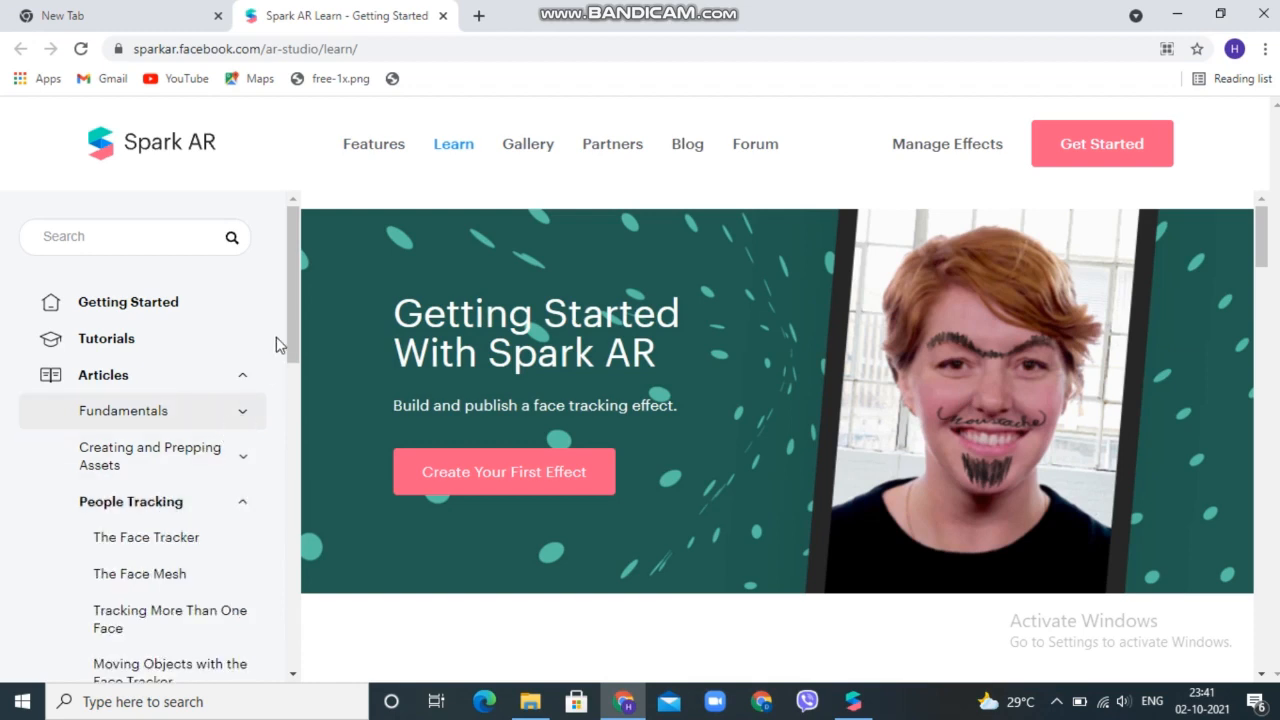
left_click_drag(290, 317, 290, 436)
left_click(173, 370)
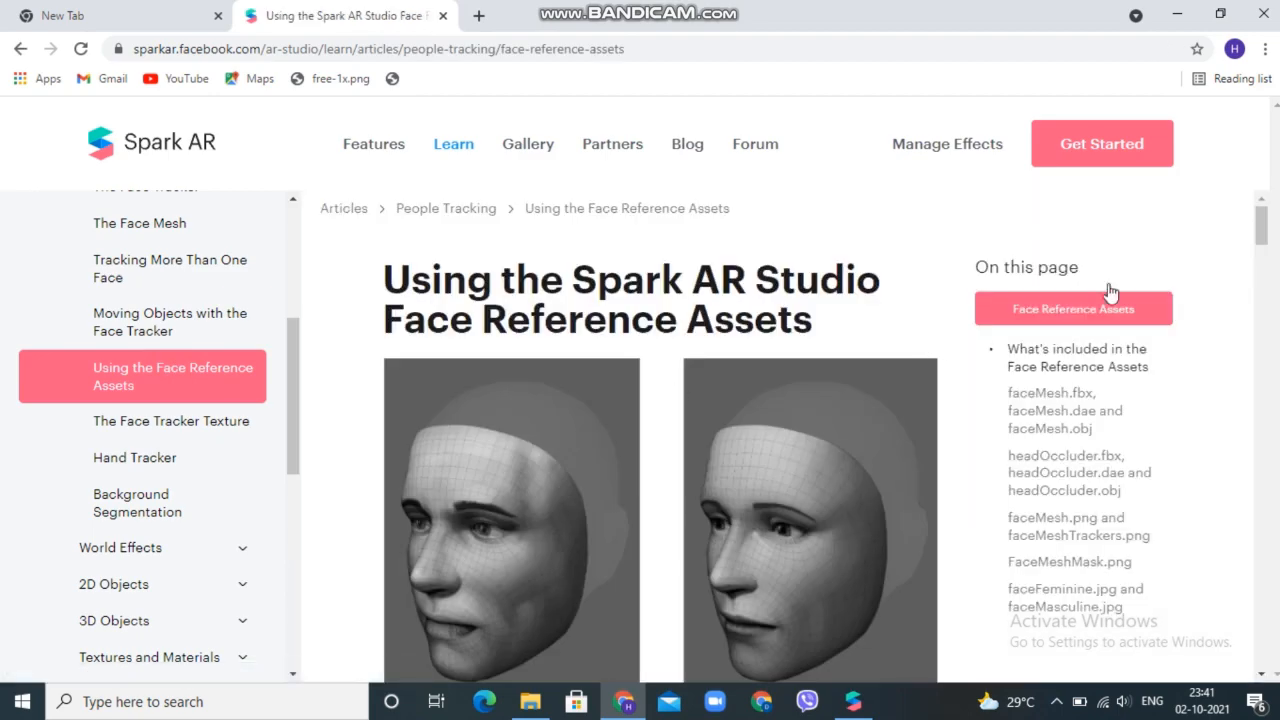
left_click_drag(1265, 232, 1271, 443)
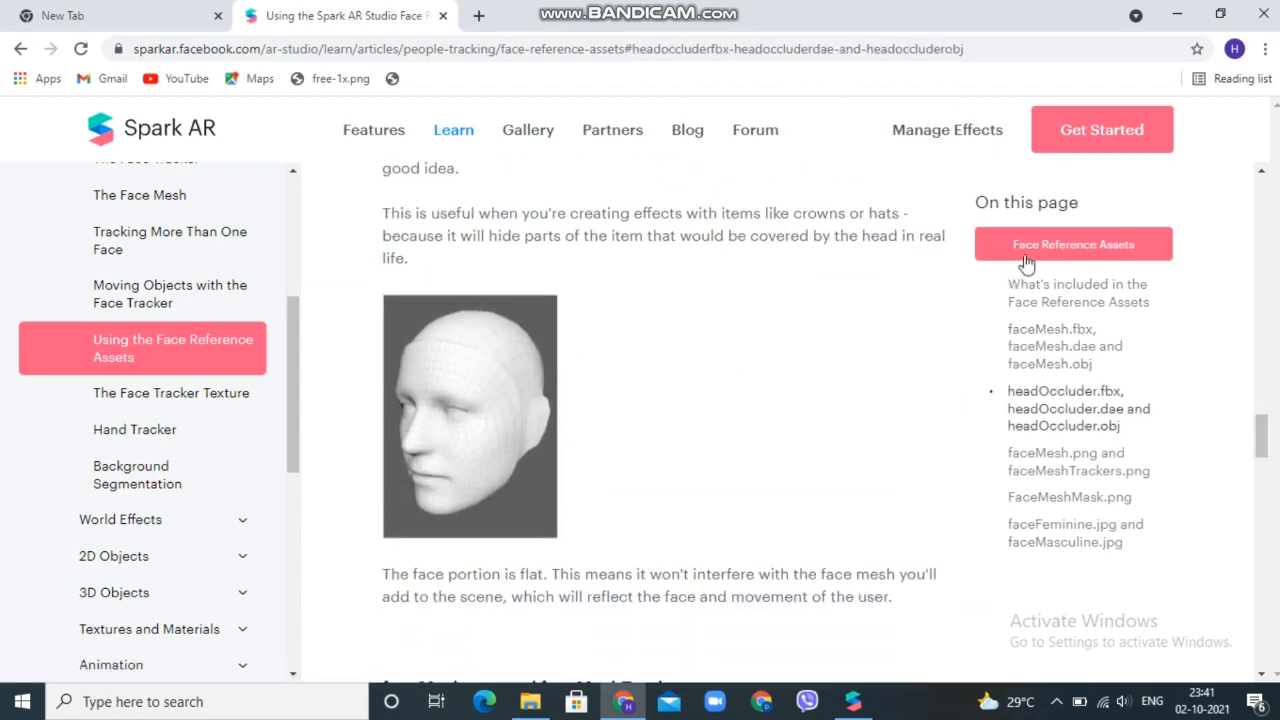
- Switch back to Spark AR Studio and import faceMeshMask from FaceAssets Textures as the FACE_MASK material's albedo texture
left_click(853, 701)
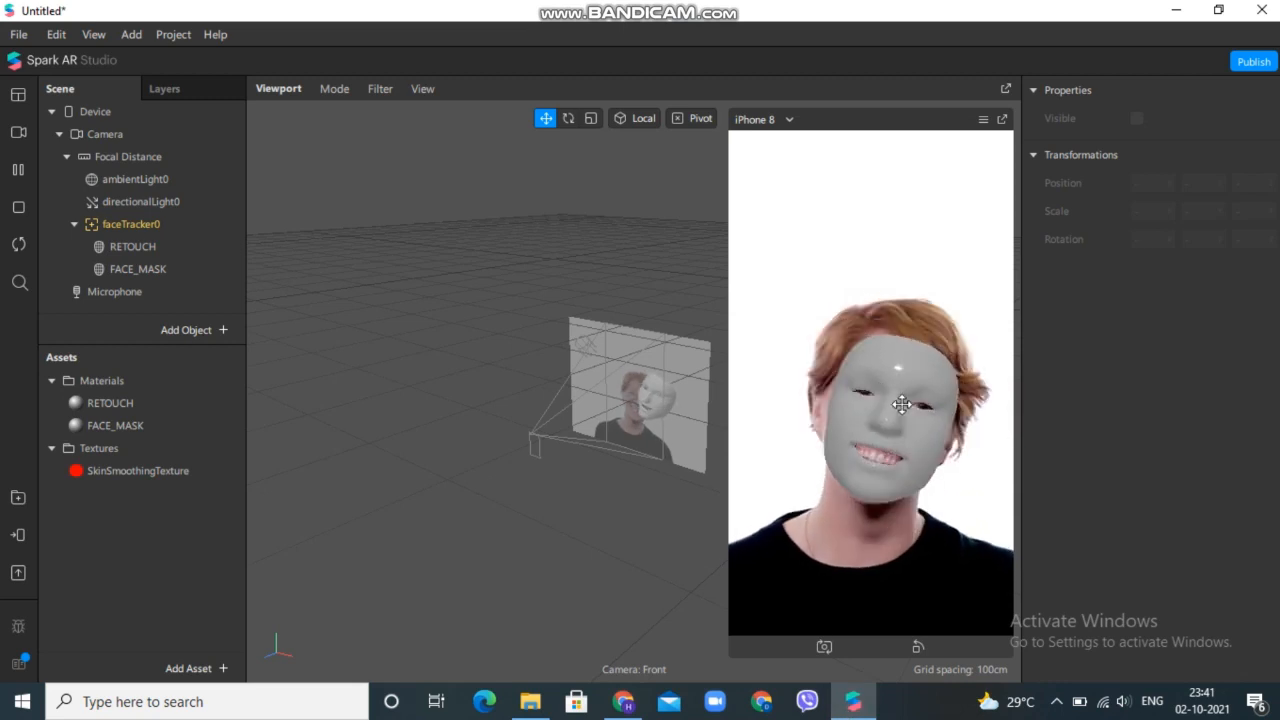
left_click(65, 427)
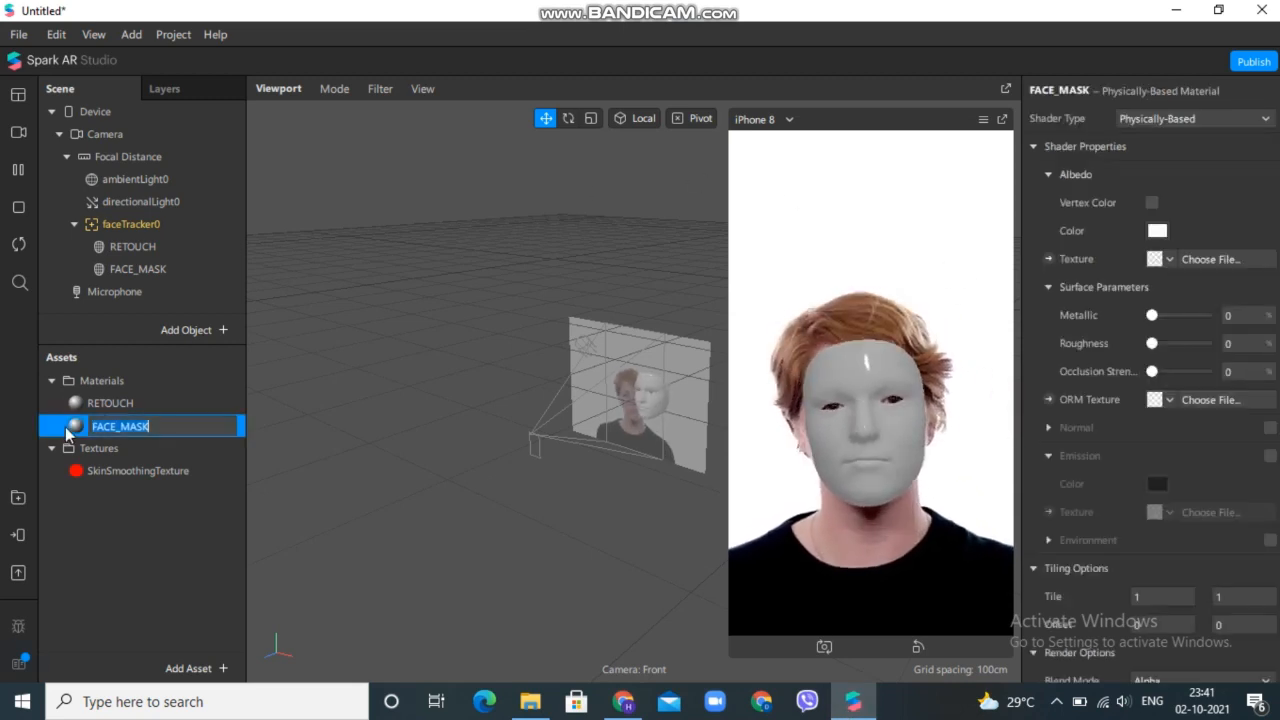
left_click(1172, 259)
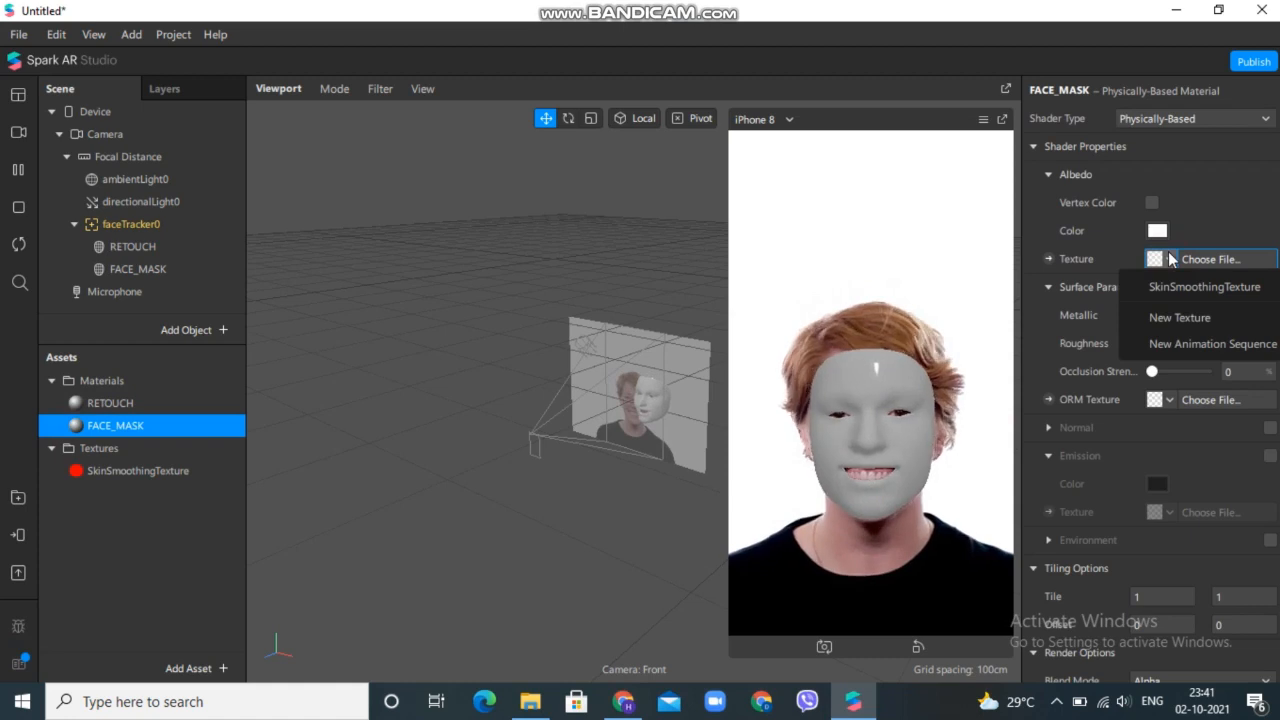
left_click(1200, 319)
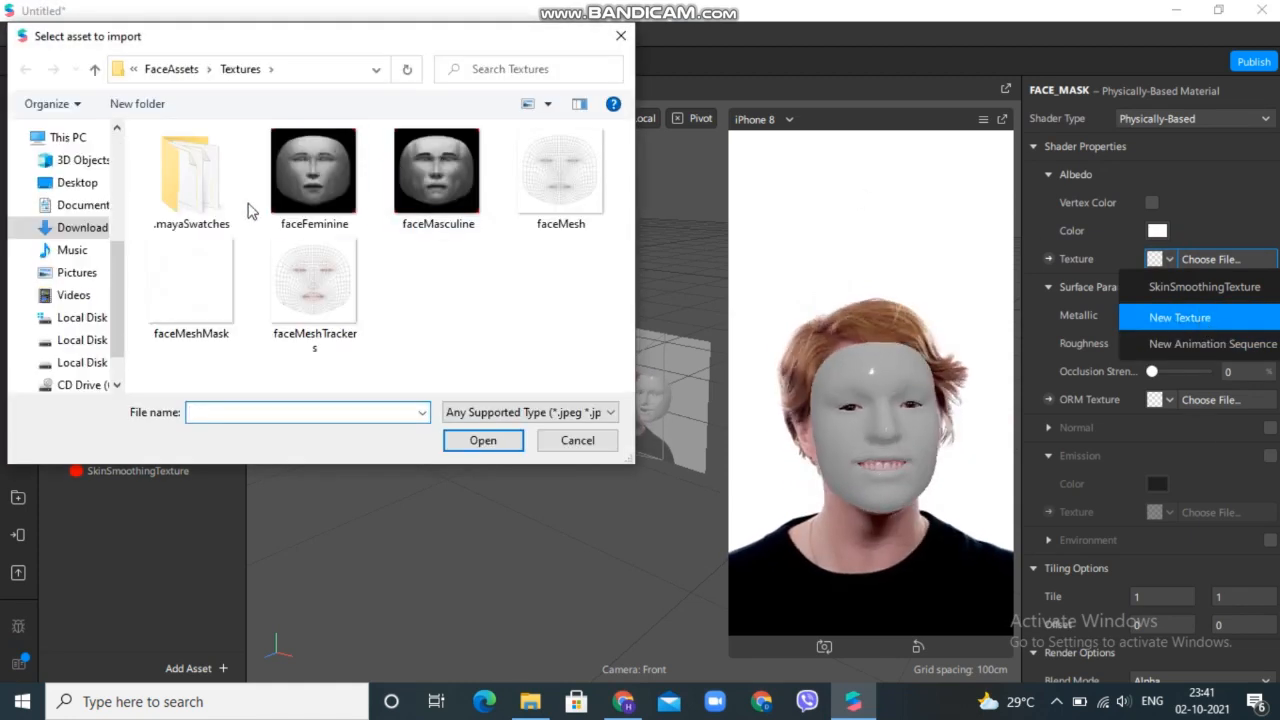
left_click(214, 305)
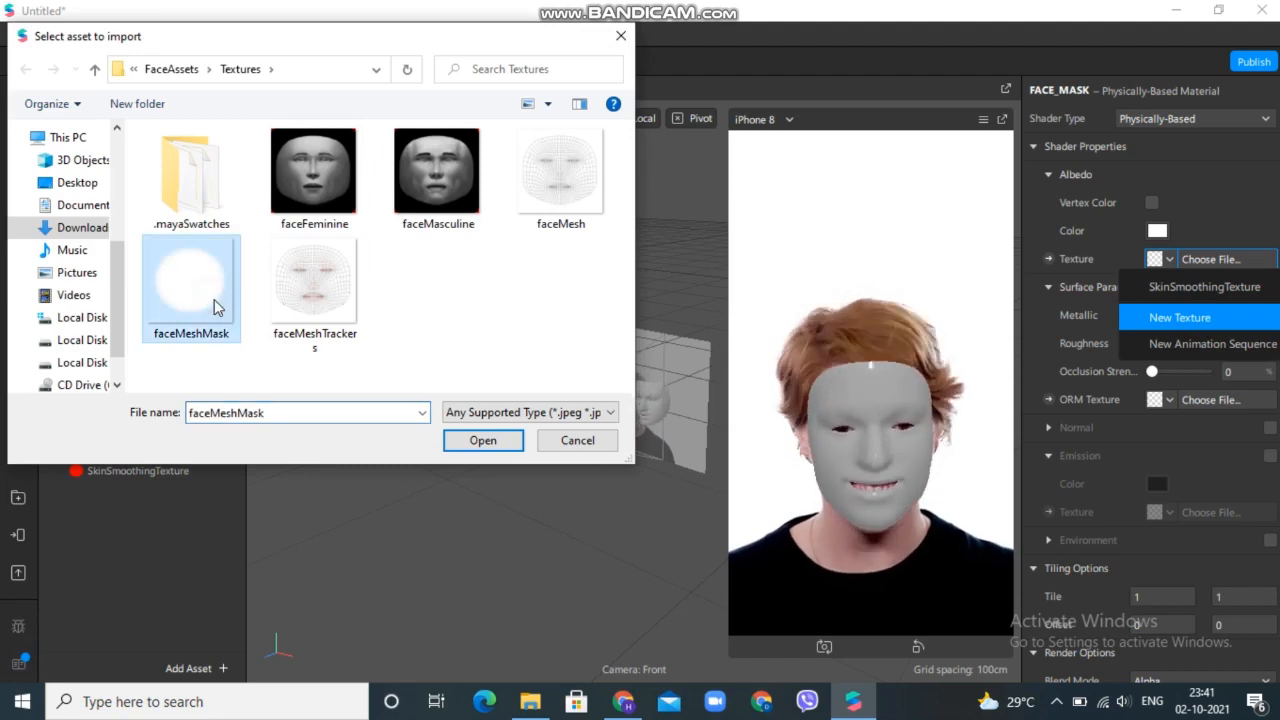
left_click(480, 438)
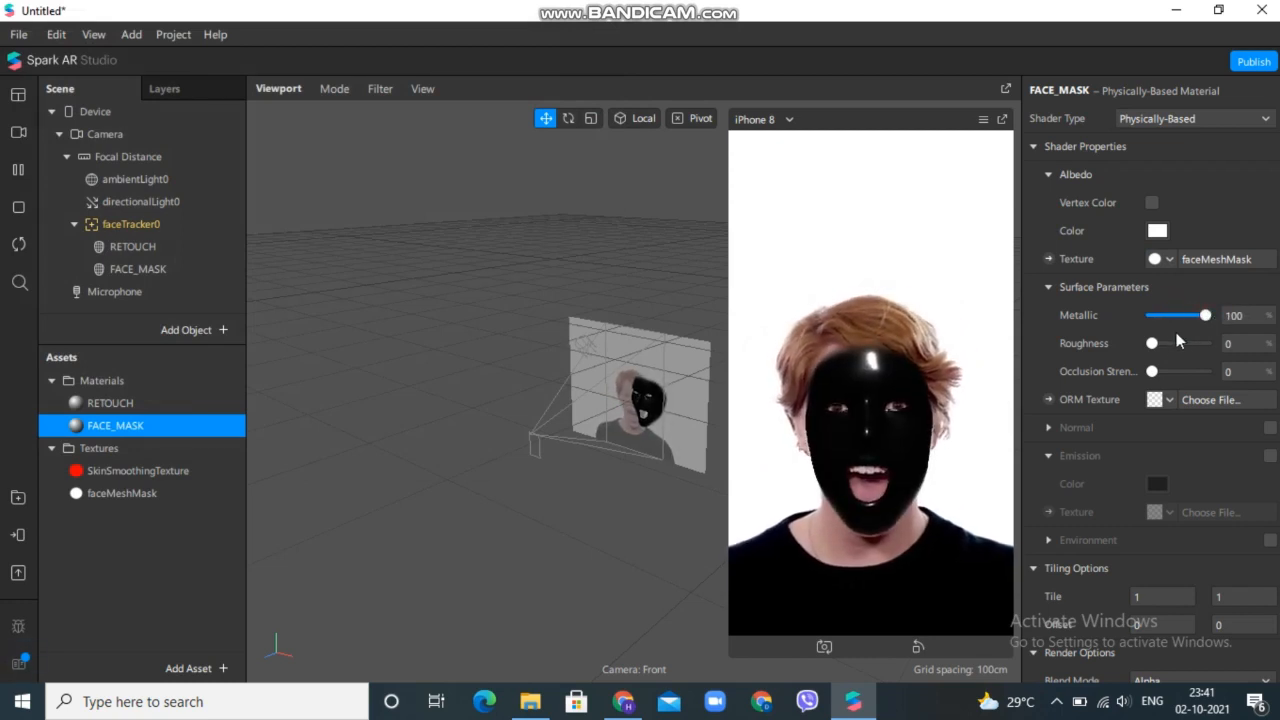
- Set the FACE_MASK material's metallic to 100% and its roughness to 25%
left_click(1168, 343)
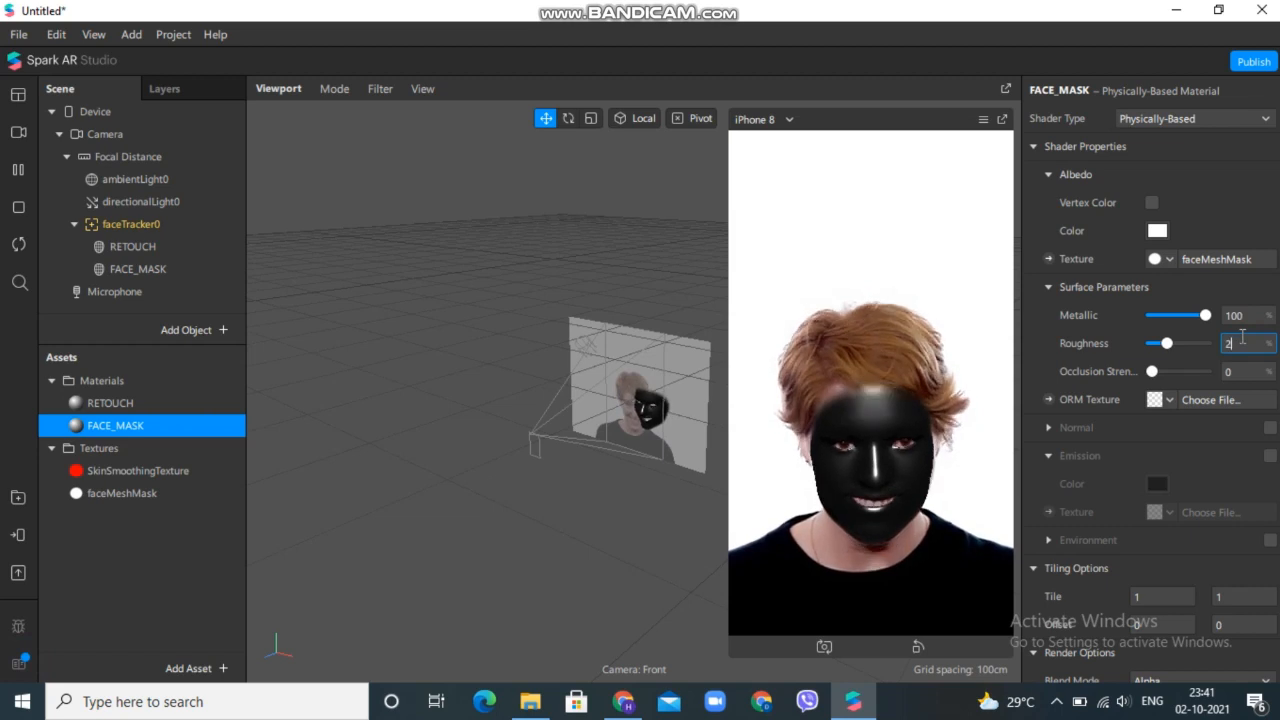
left_click(1190, 371)
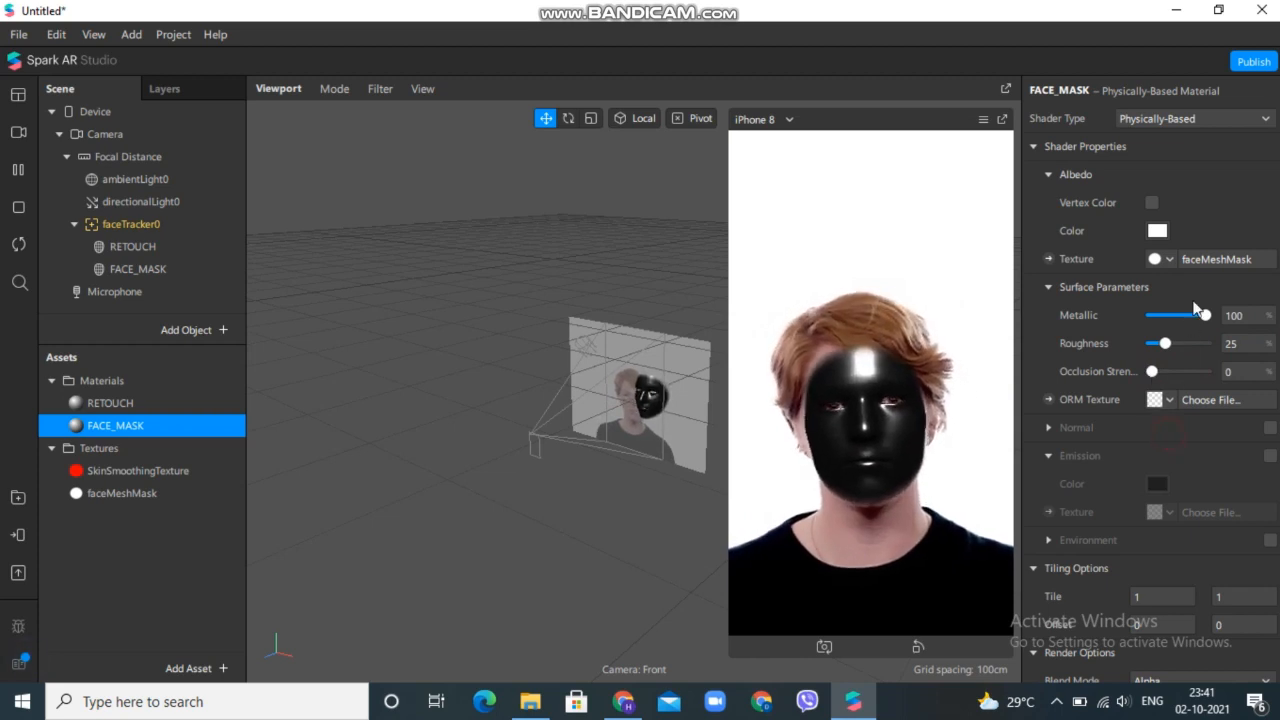
- Set the FACE_MASK material's blend mode to Add, make it double sided and set its opacity to 25%
scroll(1200, 315, "down", 4)
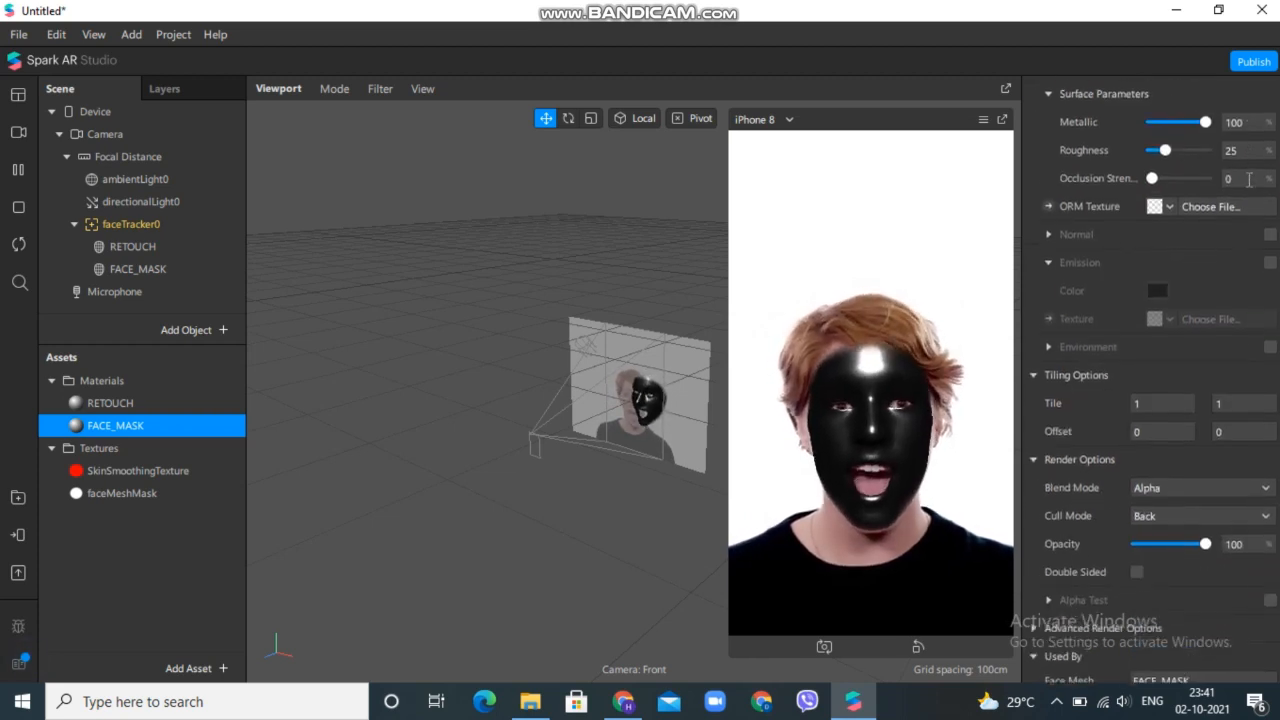
left_click(1174, 473)
left_click(1166, 476)
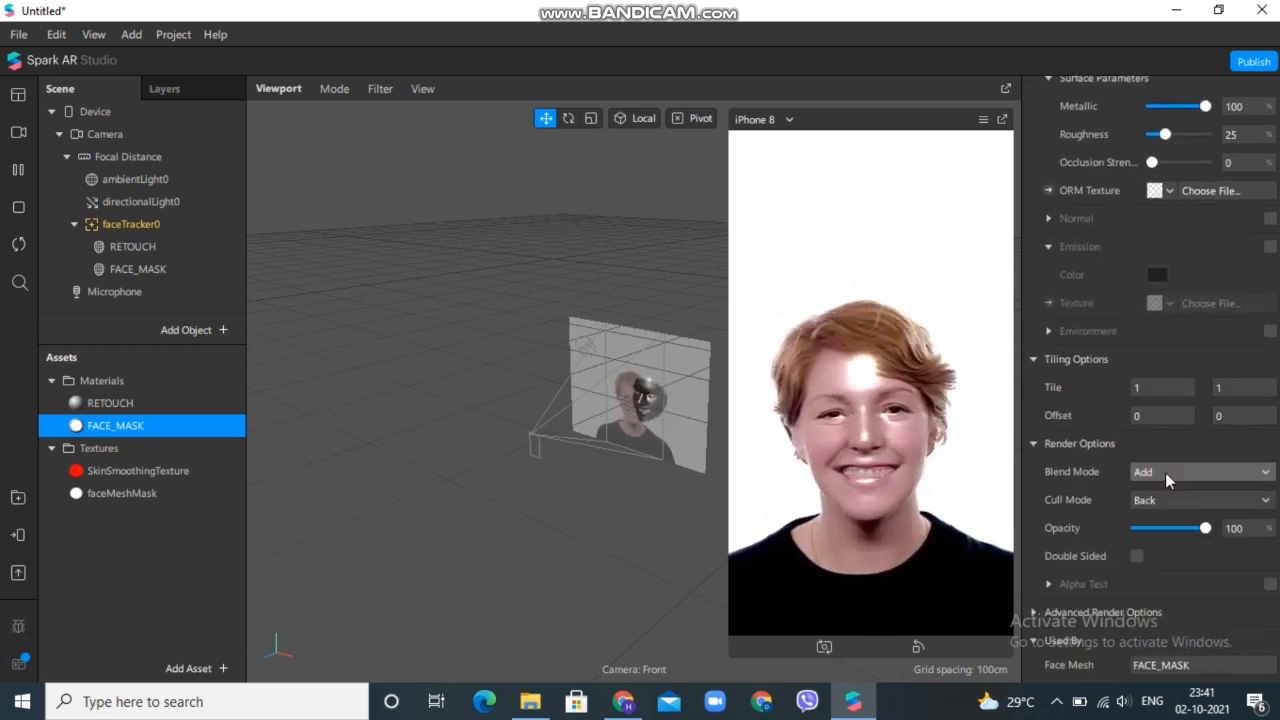
left_click(1152, 529)
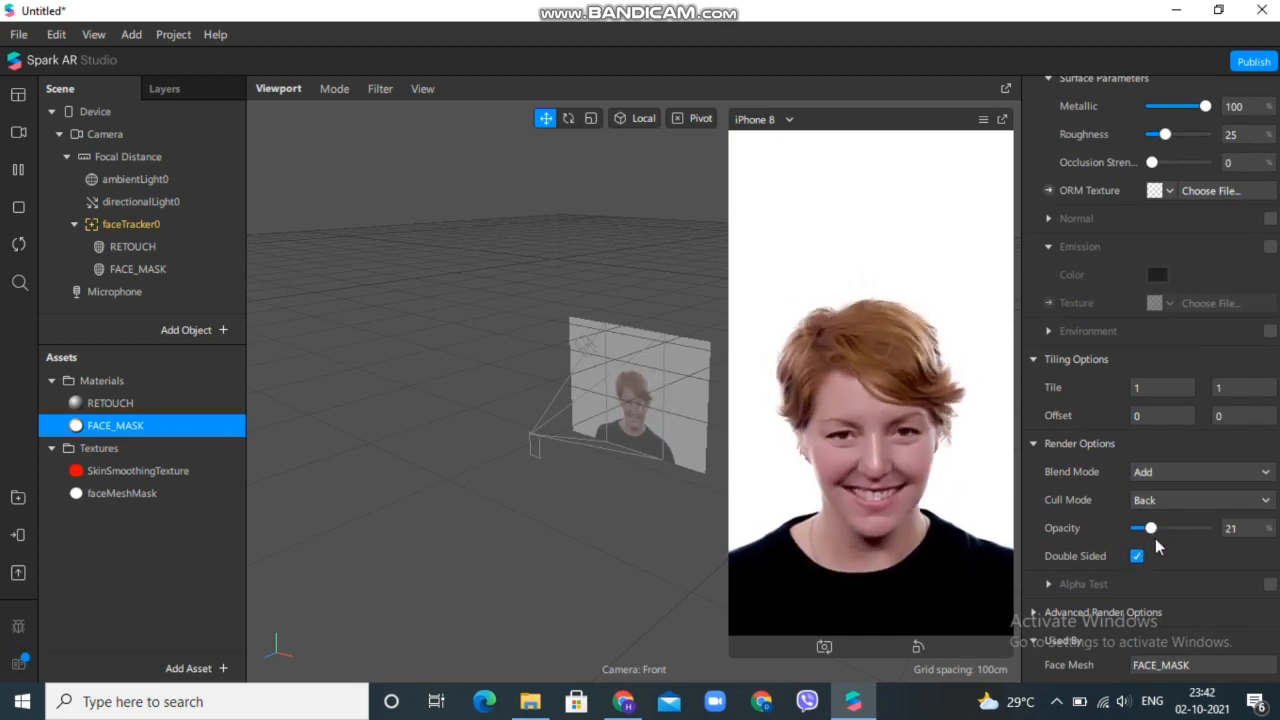
left_click(1158, 527)
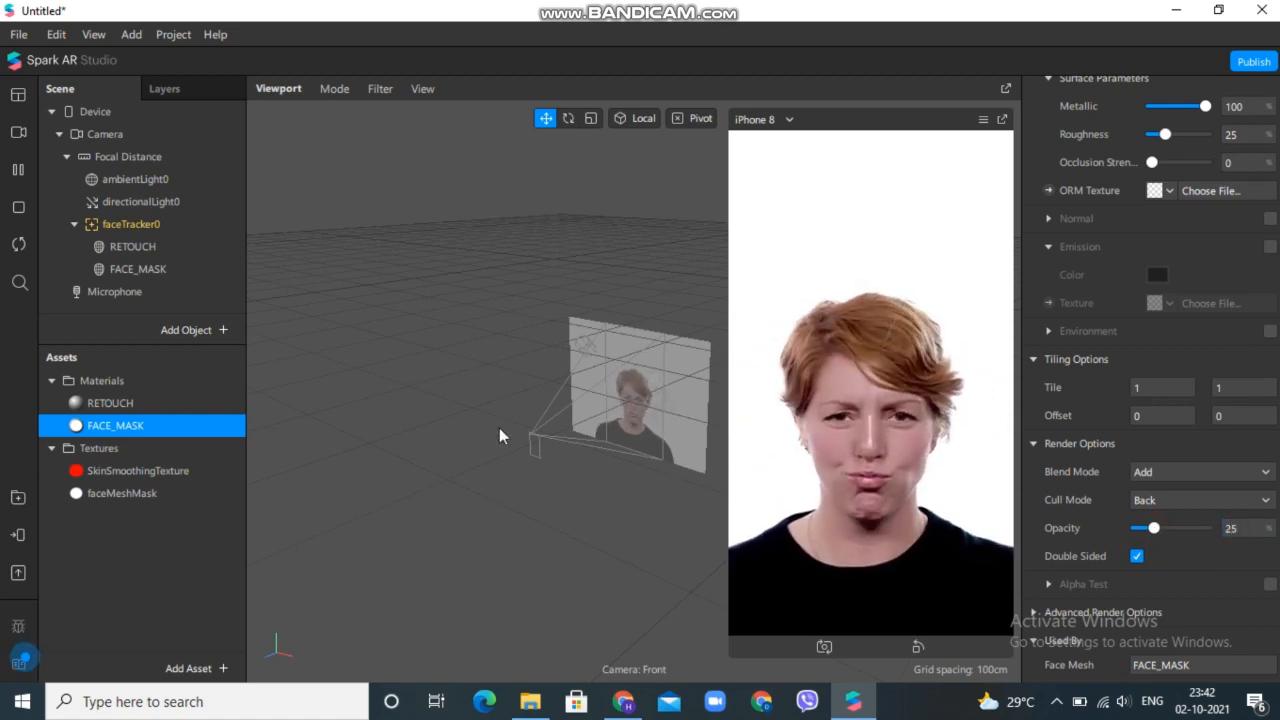
- Rename the existing directional light as LEFT_LIGHT
left_click(179, 203)
double_click(179, 203)
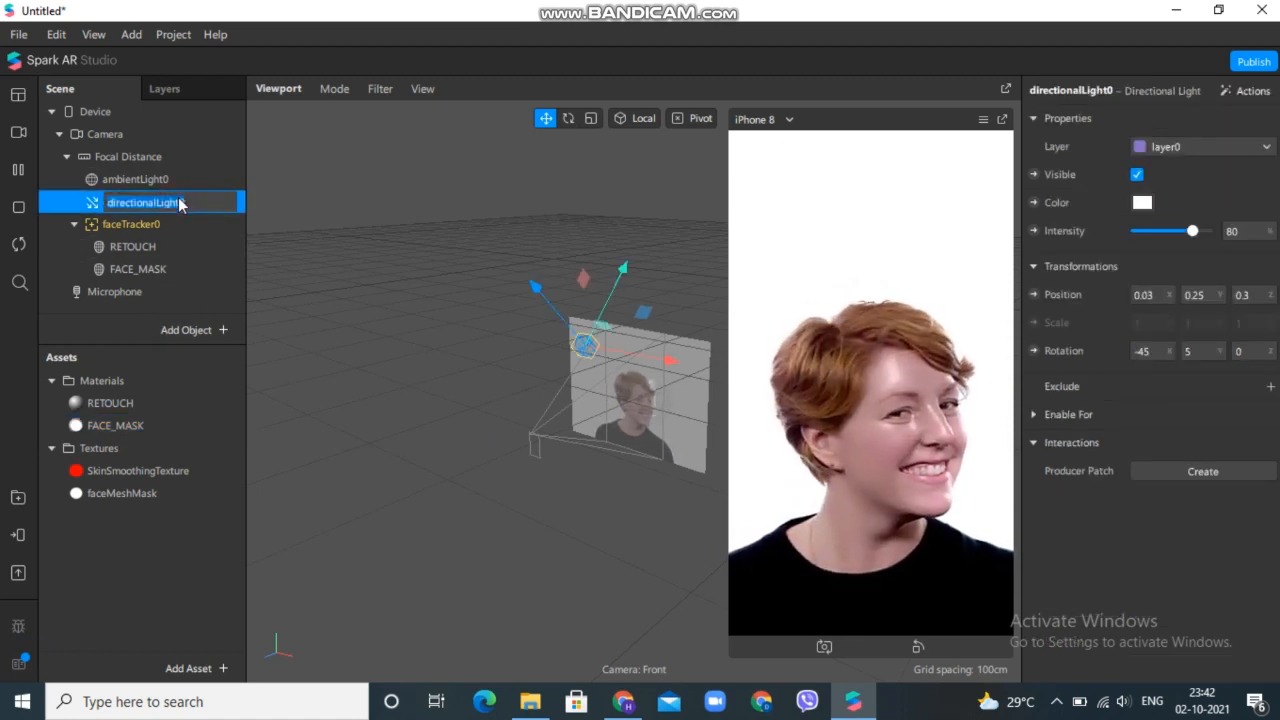
type("LEFT ")
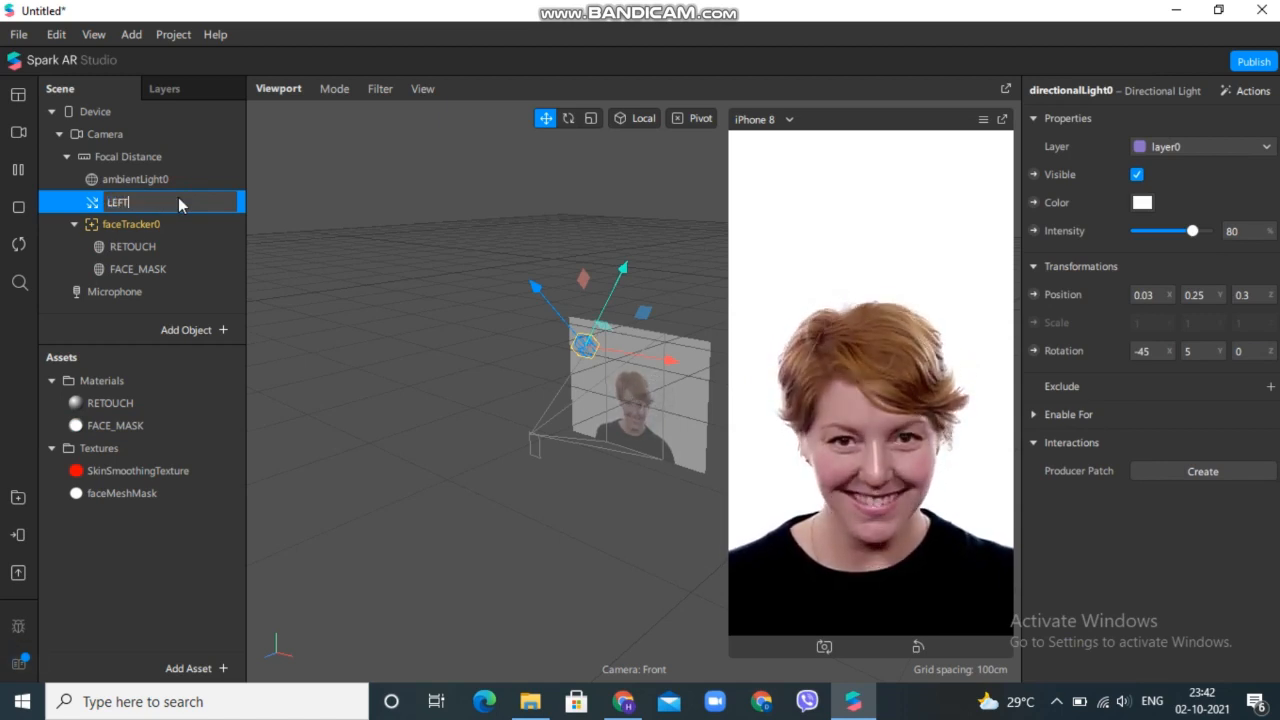
type("_l")
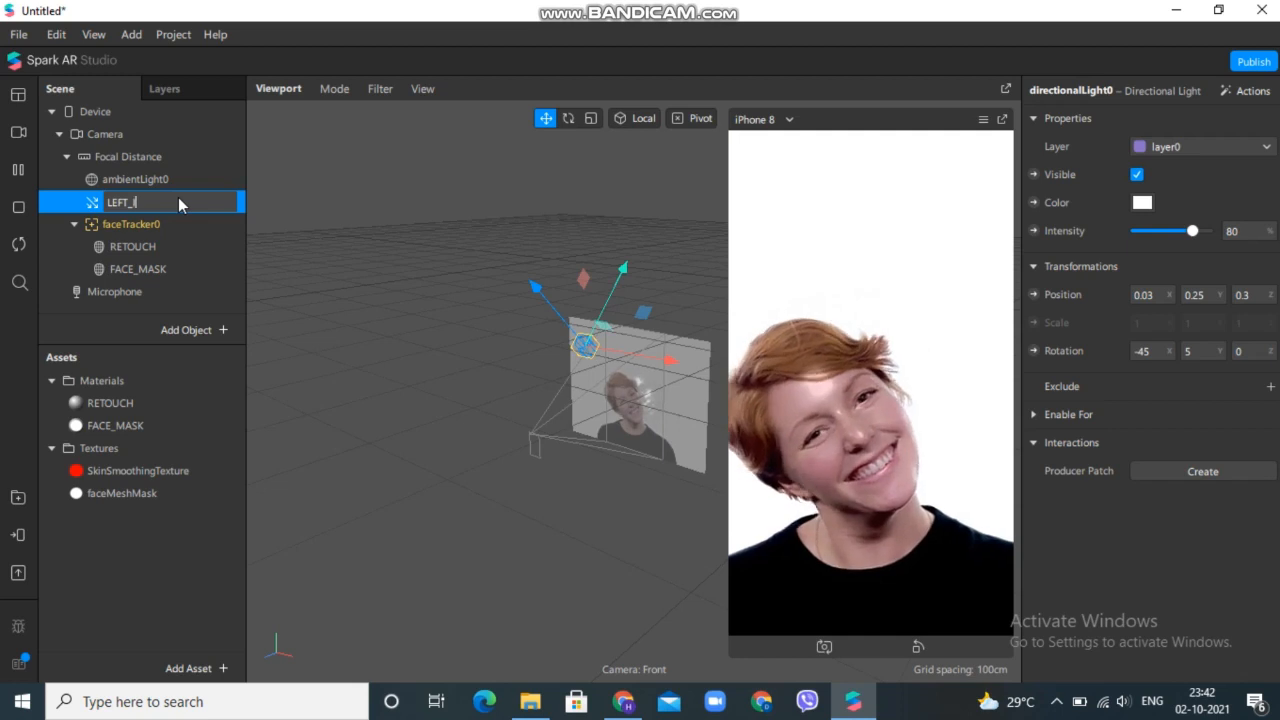
type("L")
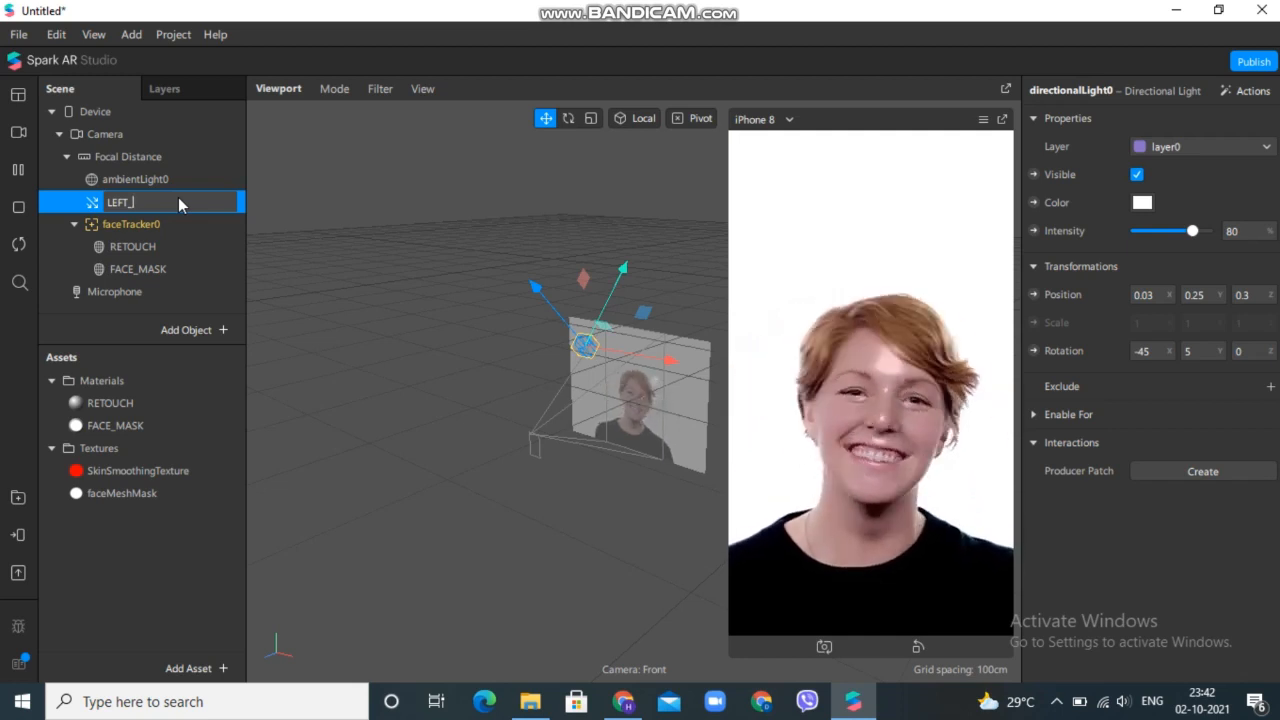
type("GHT")
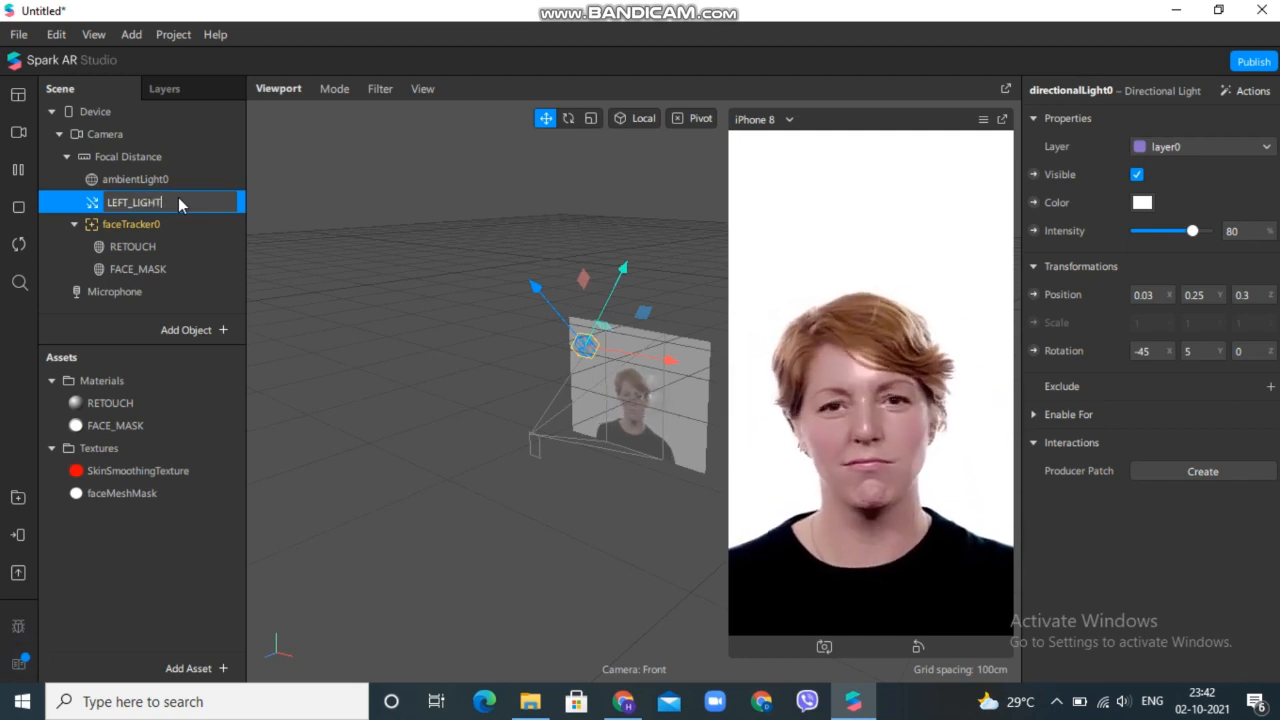
key("Return")
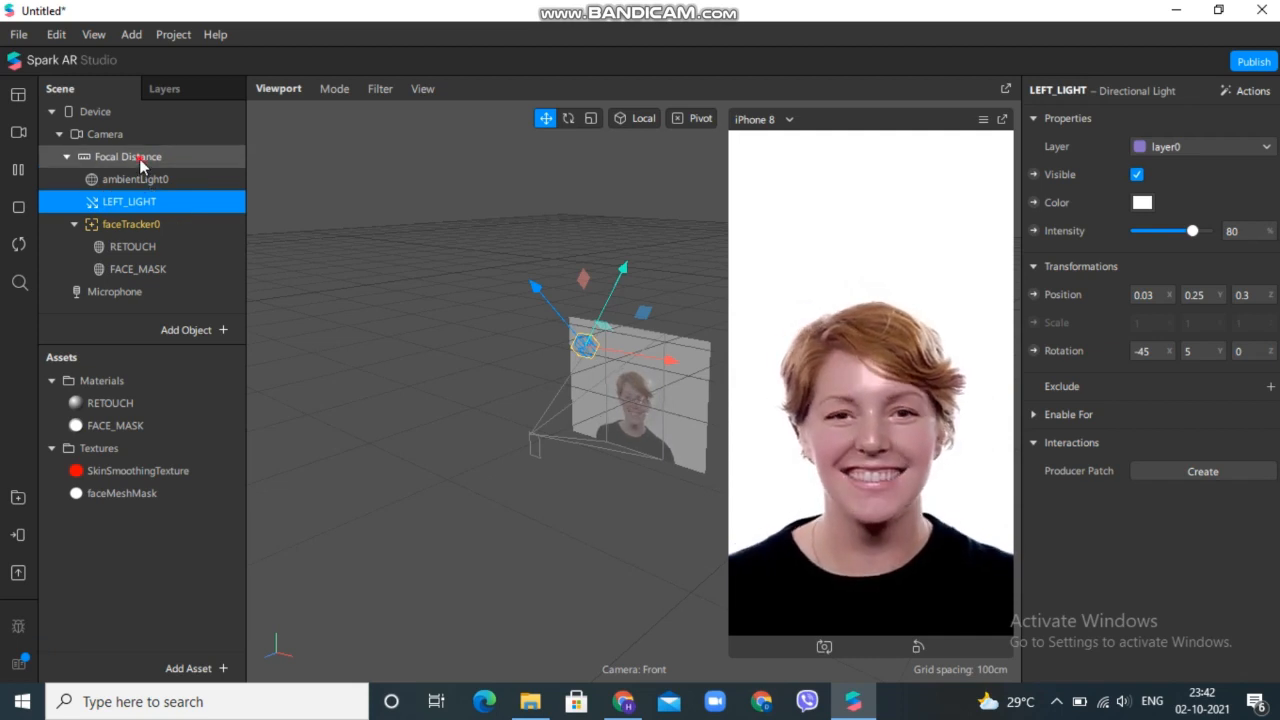
- Add a second directional light under Focal Distance and place it directly below LEFT_LIGHT in the scene hierarchy
left_click(139, 158)
right_click(141, 164)
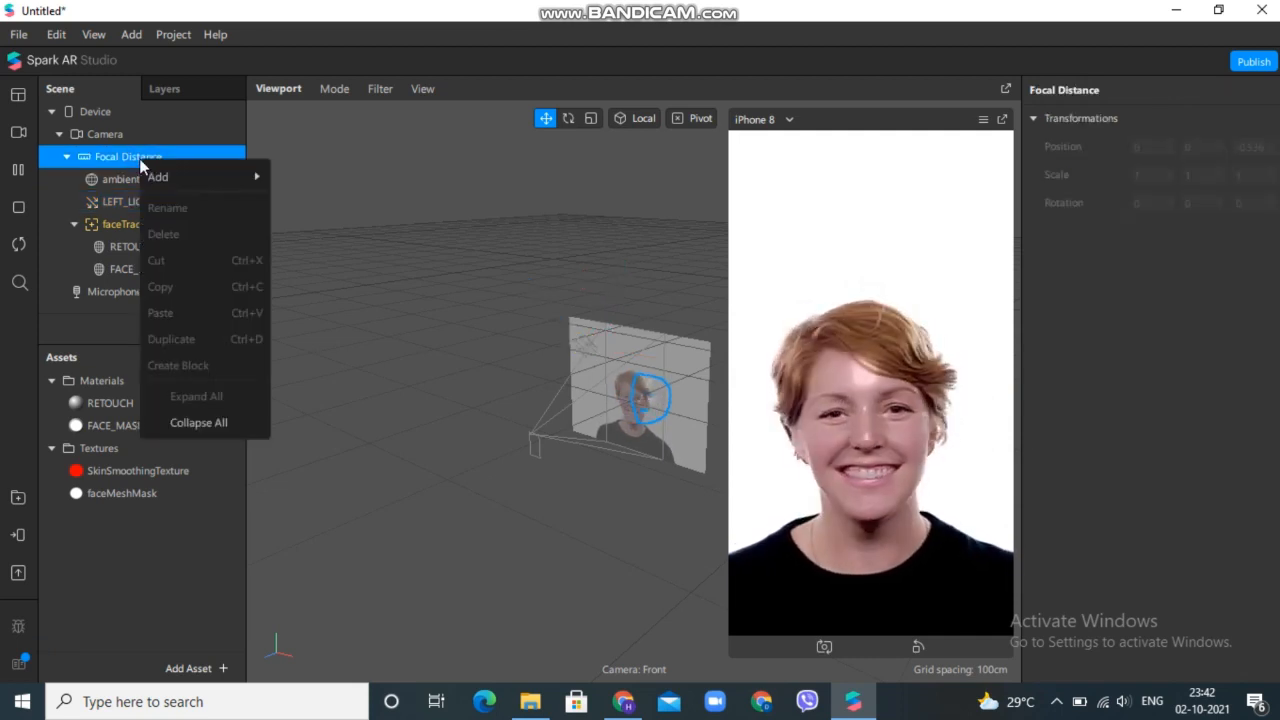
mouse_move(195, 176)
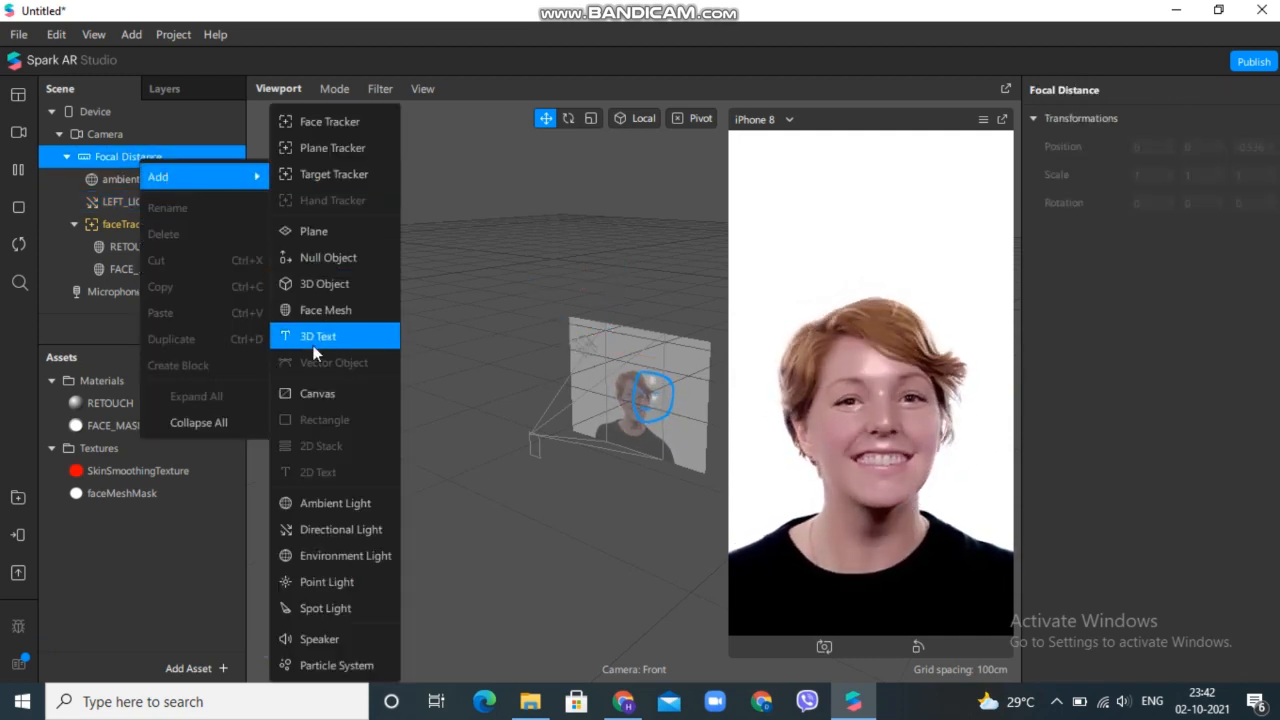
left_click(329, 529)
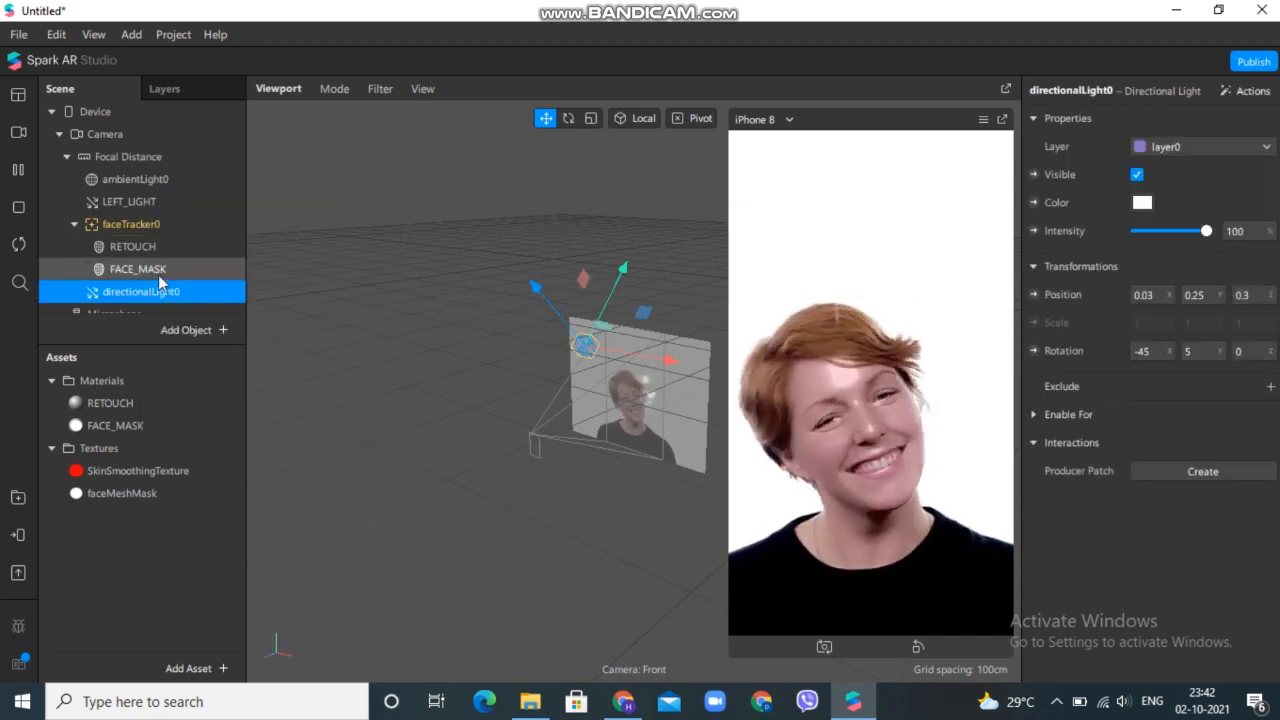
left_click_drag(148, 226, 155, 217)
- Rename the new directional light as RIGHT_LIGHT
double_click(160, 226)
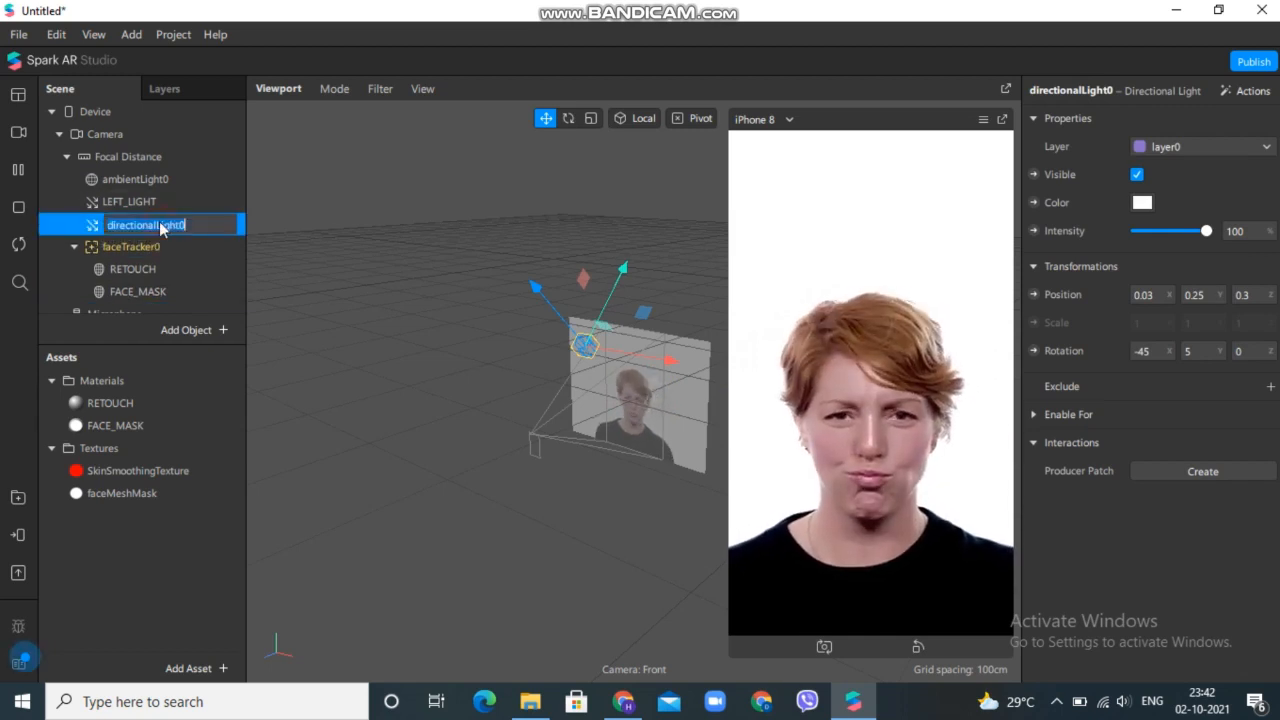
type("RIGHT_LIGHT")
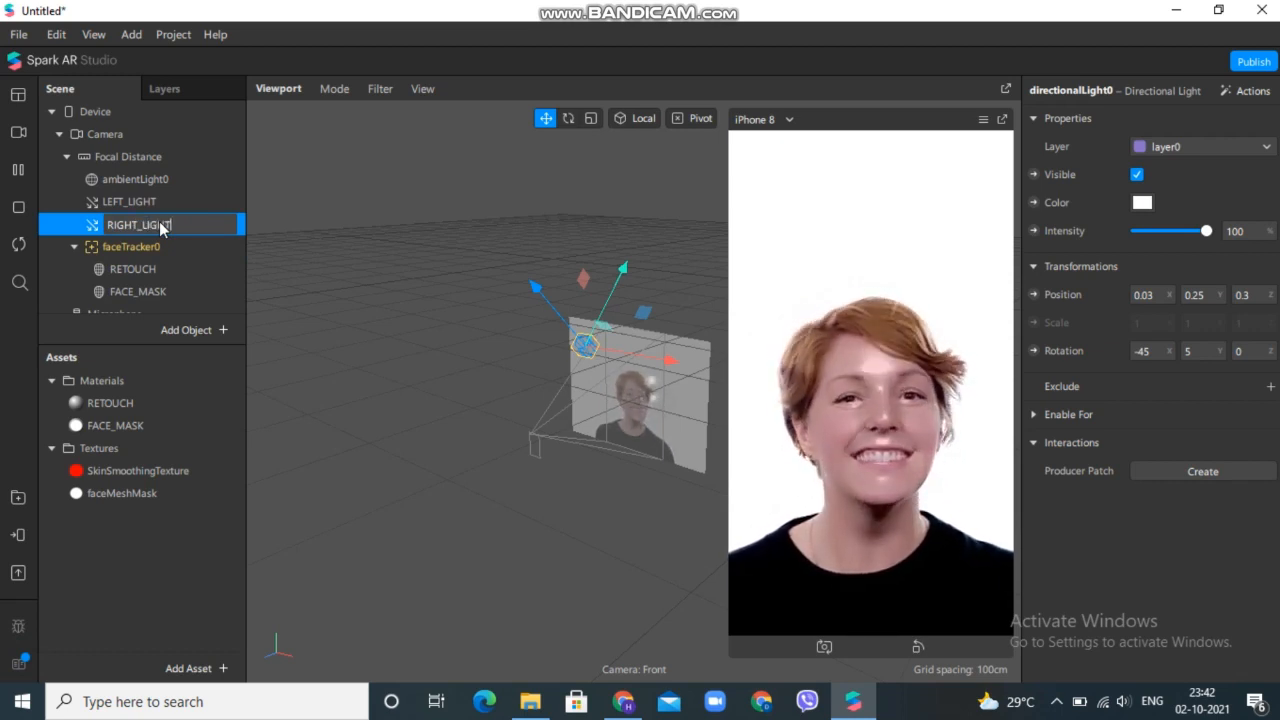
key("Return")
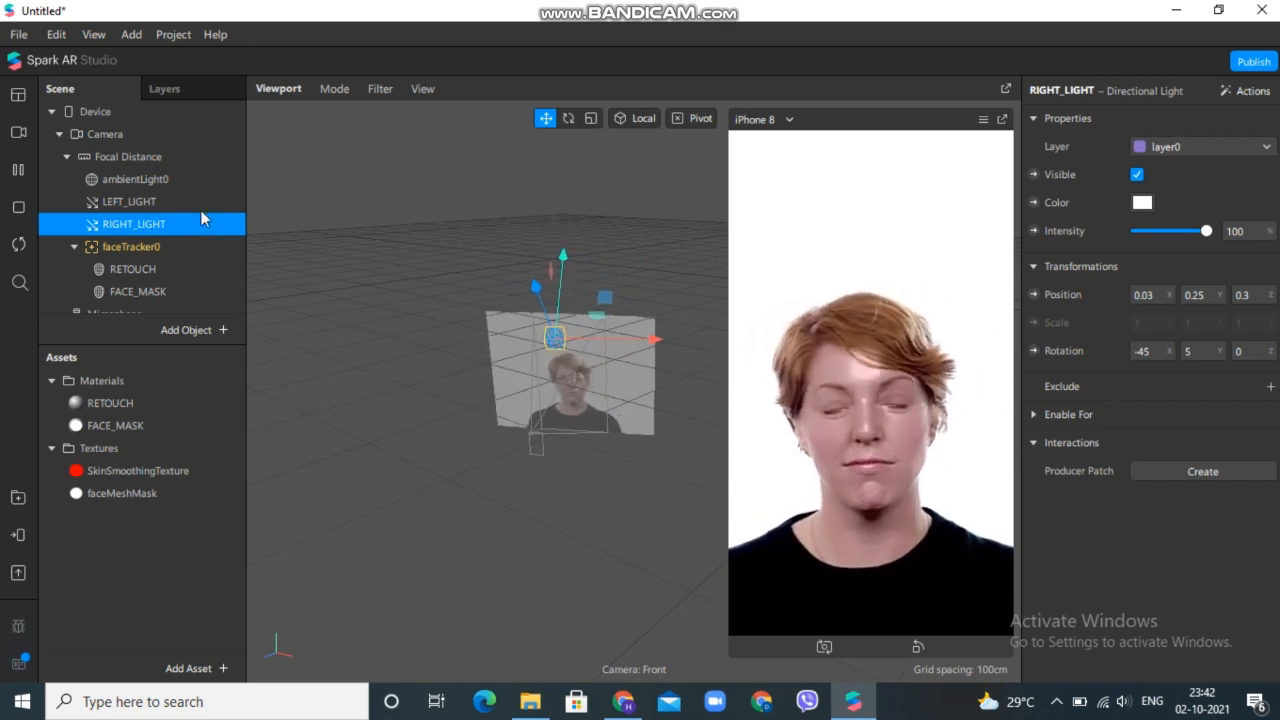
- Move RIGHT_LIGHT along its X axis to about 0.24 and LEFT_LIGHT the opposite way to about -0.09
left_click_drag(581, 338, 641, 336)
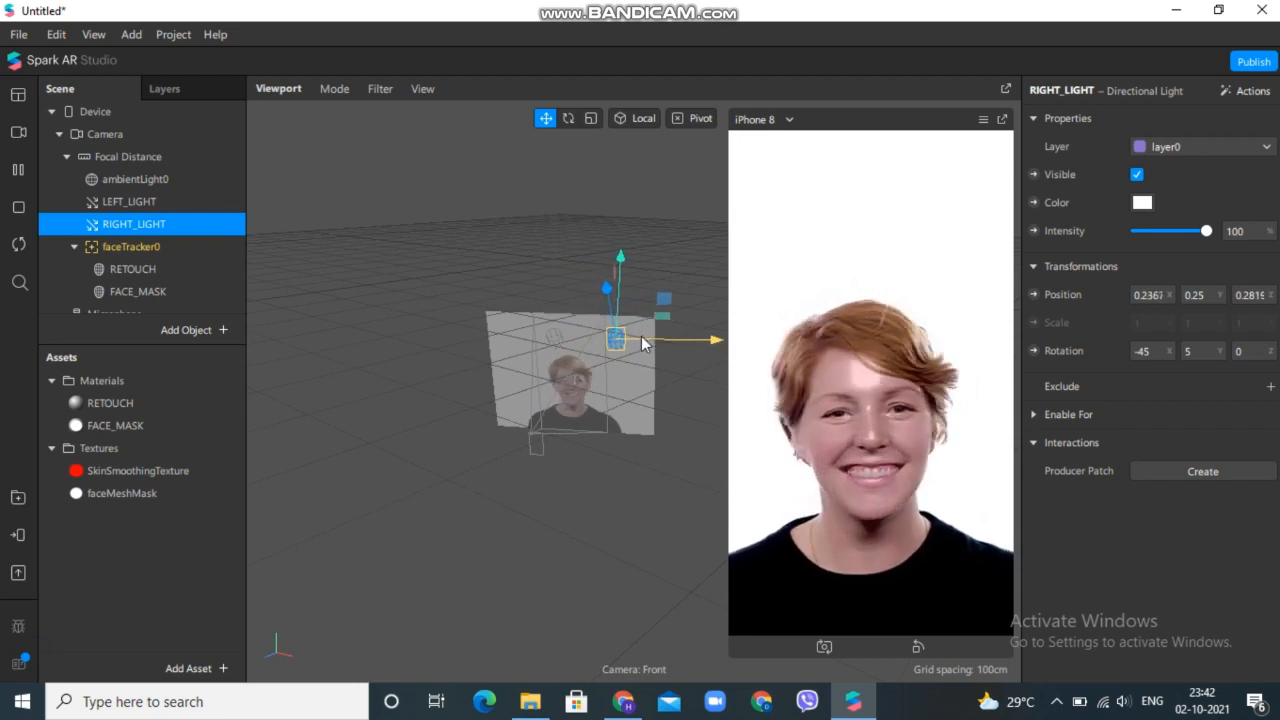
left_click(553, 339)
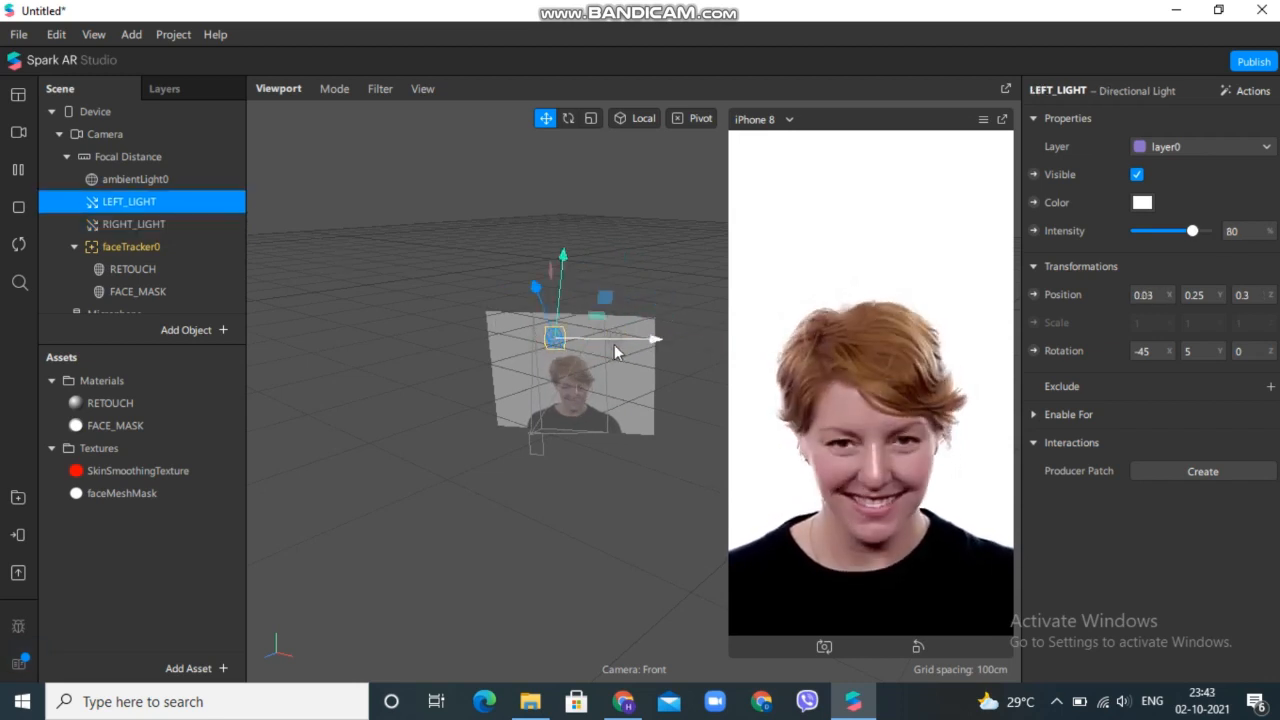
mouse_move(606, 335)
left_mouse_down()
mouse_move(576, 333)
mouse_move(591, 337)
left_mouse_up()
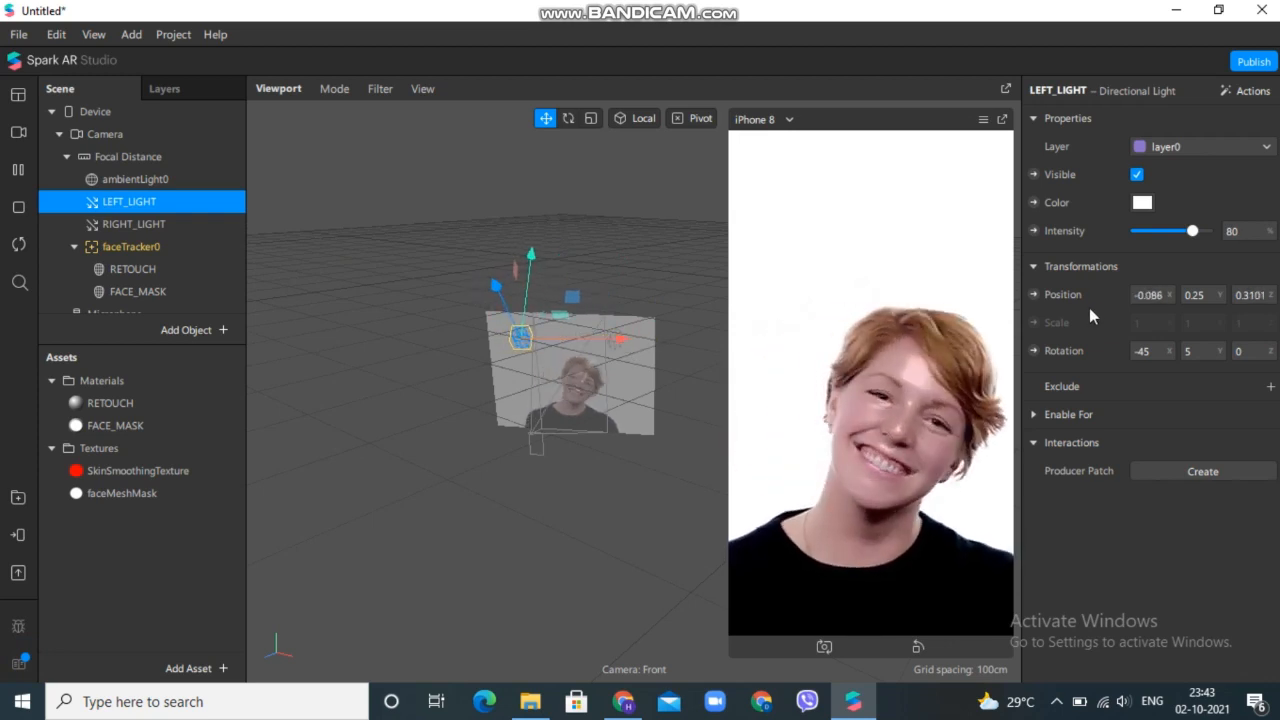
- Set the colour of LEFT_LIGHT to the light red #ff4f6f
left_click(1142, 202)
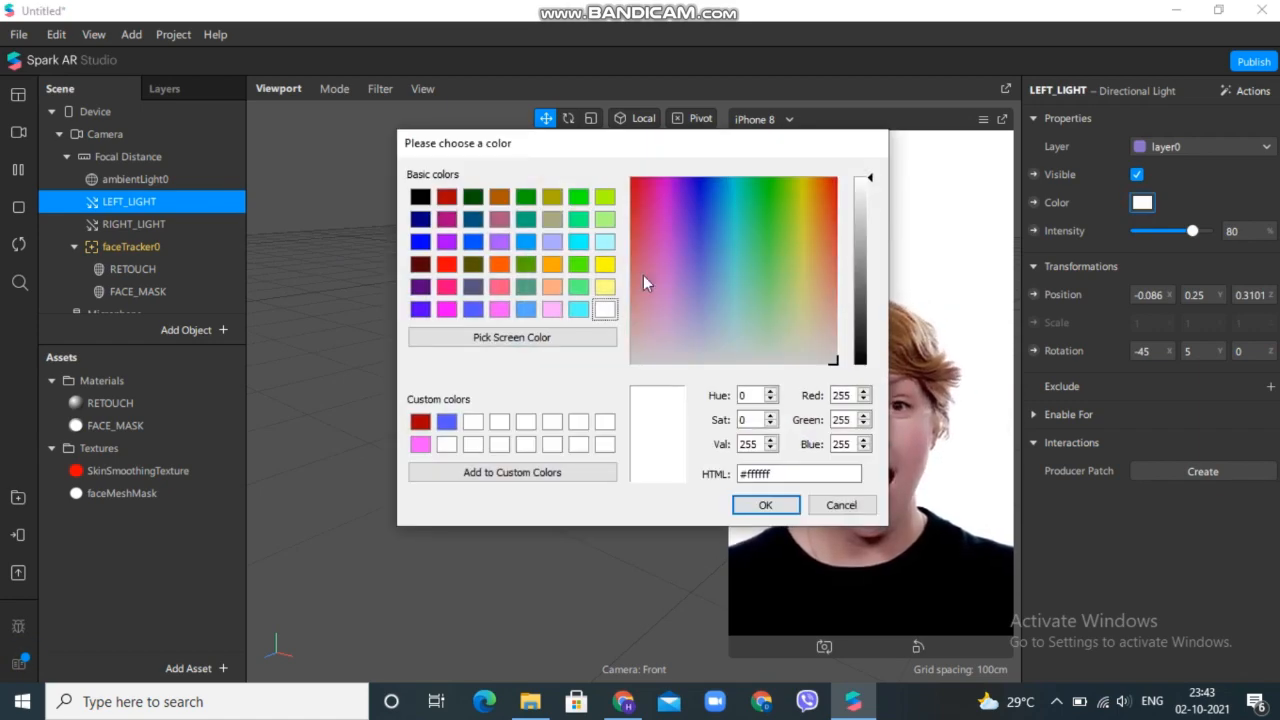
left_click(637, 236)
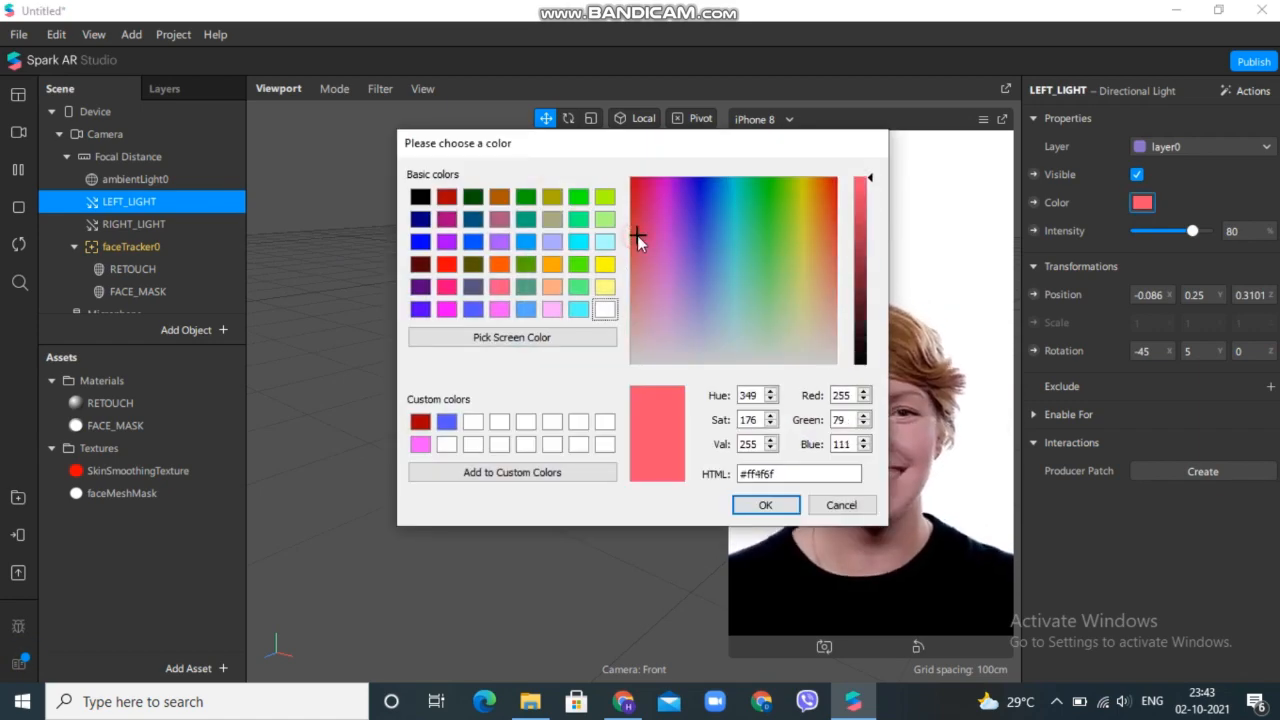
left_click(770, 506)
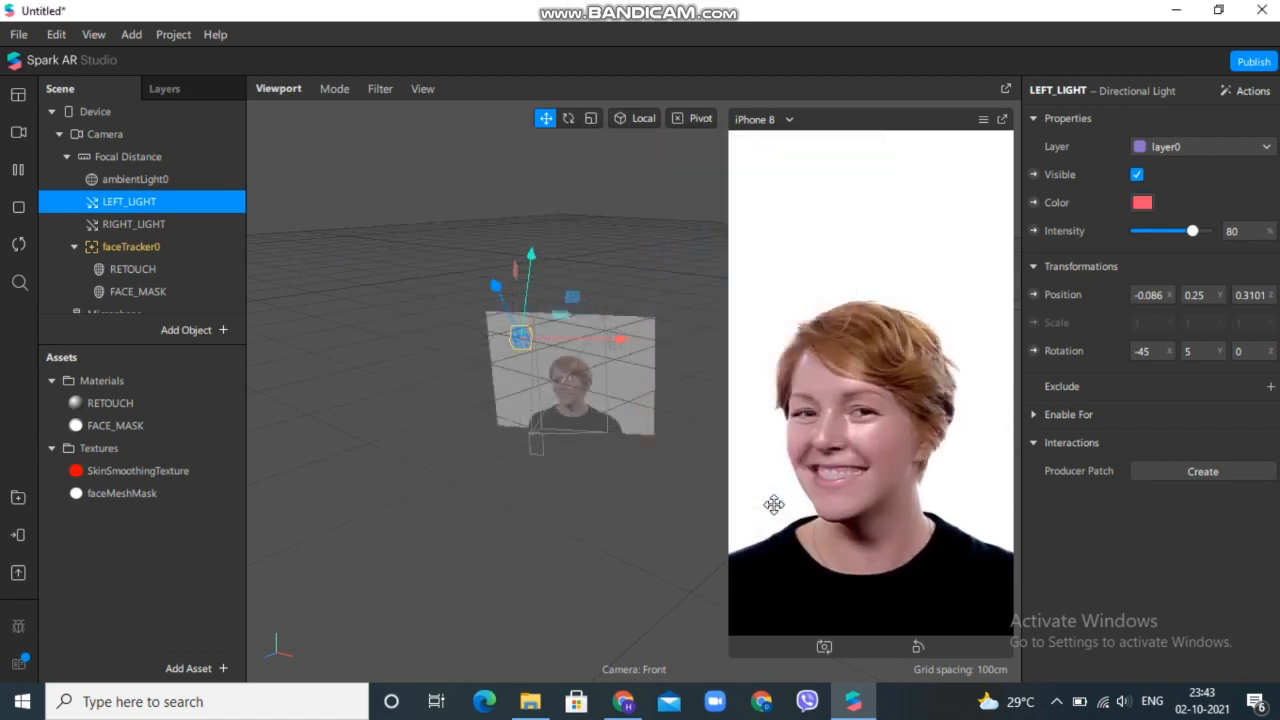
- Set the colour of RIGHT_LIGHT to the pinkish red #ff0066
left_click(174, 221)
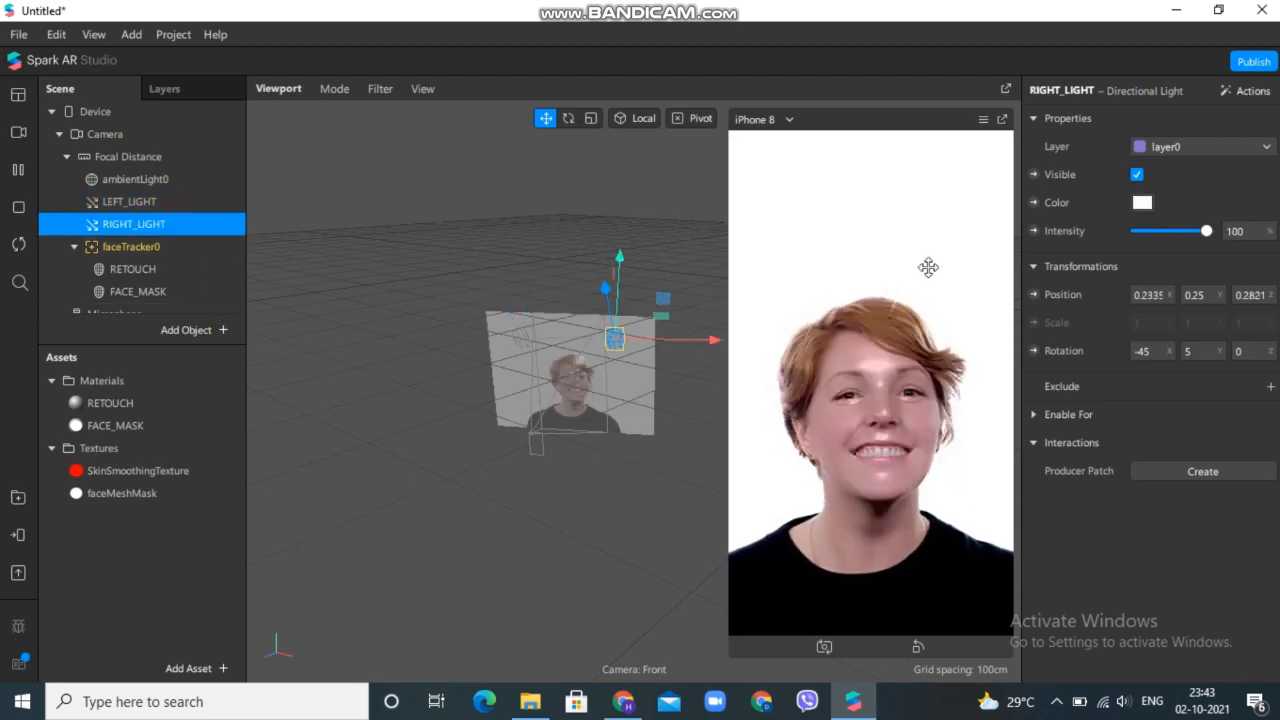
left_click(1142, 203)
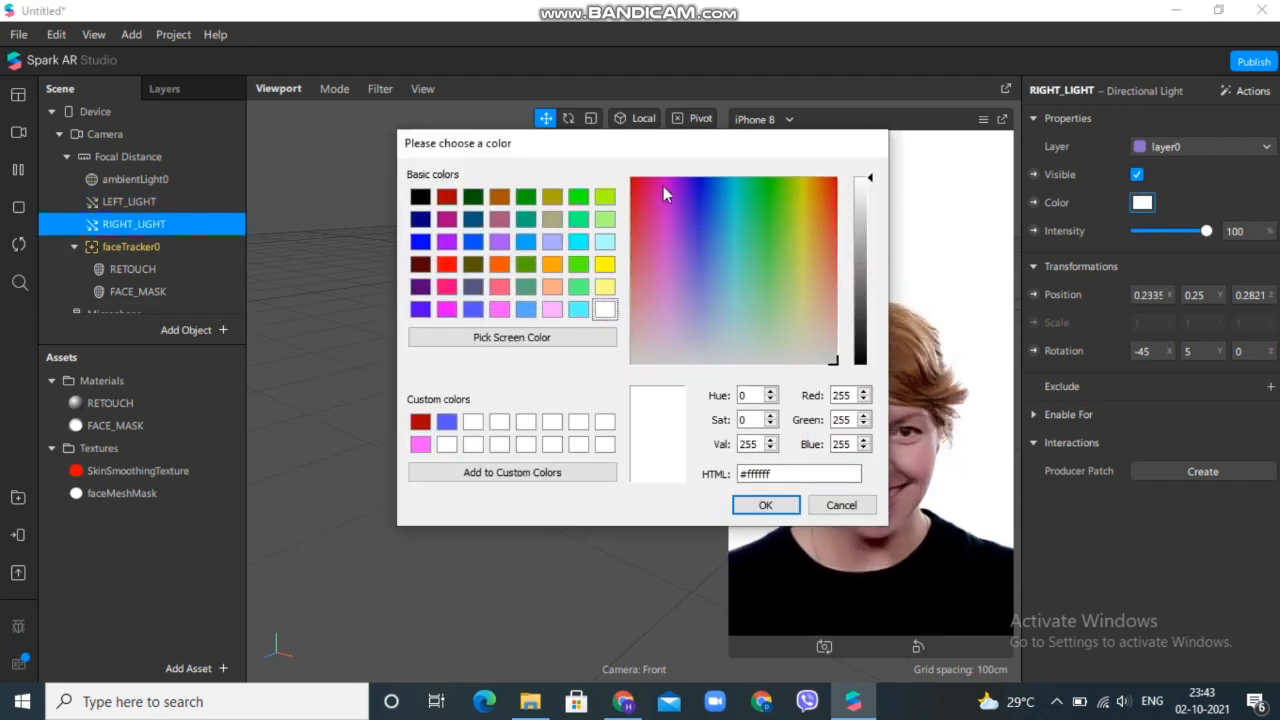
left_click(645, 177)
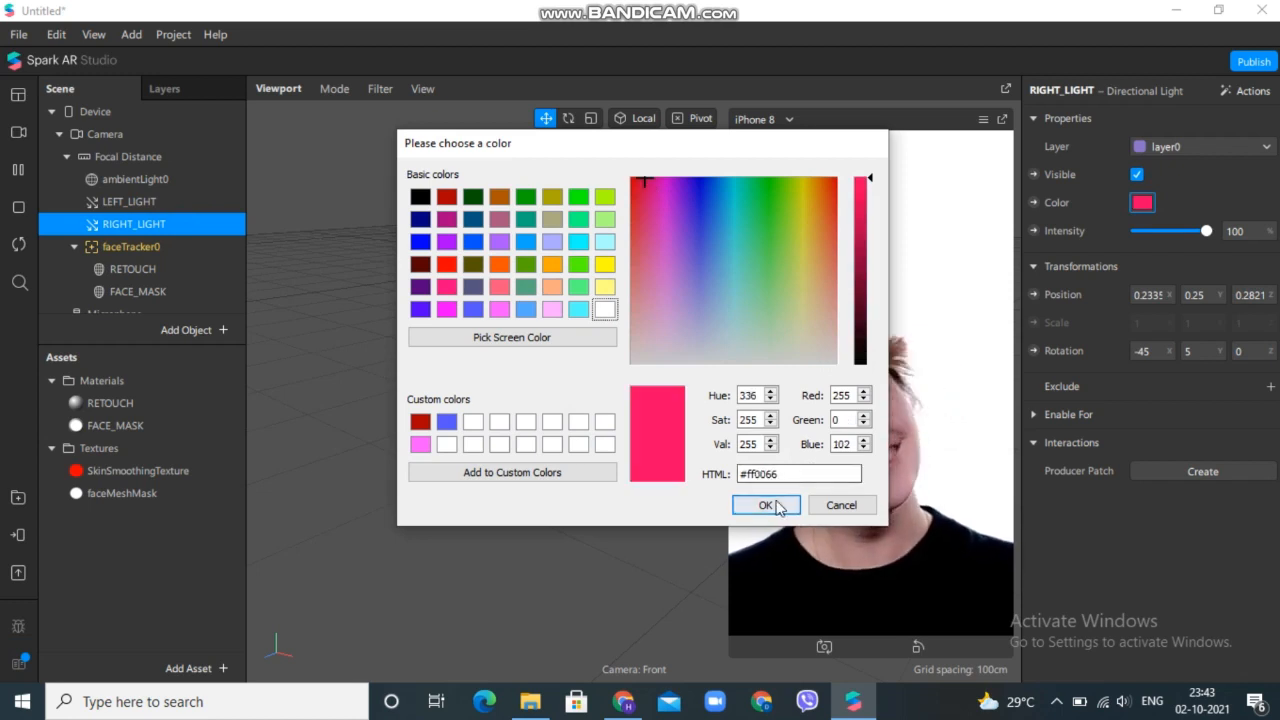
left_click(766, 505)
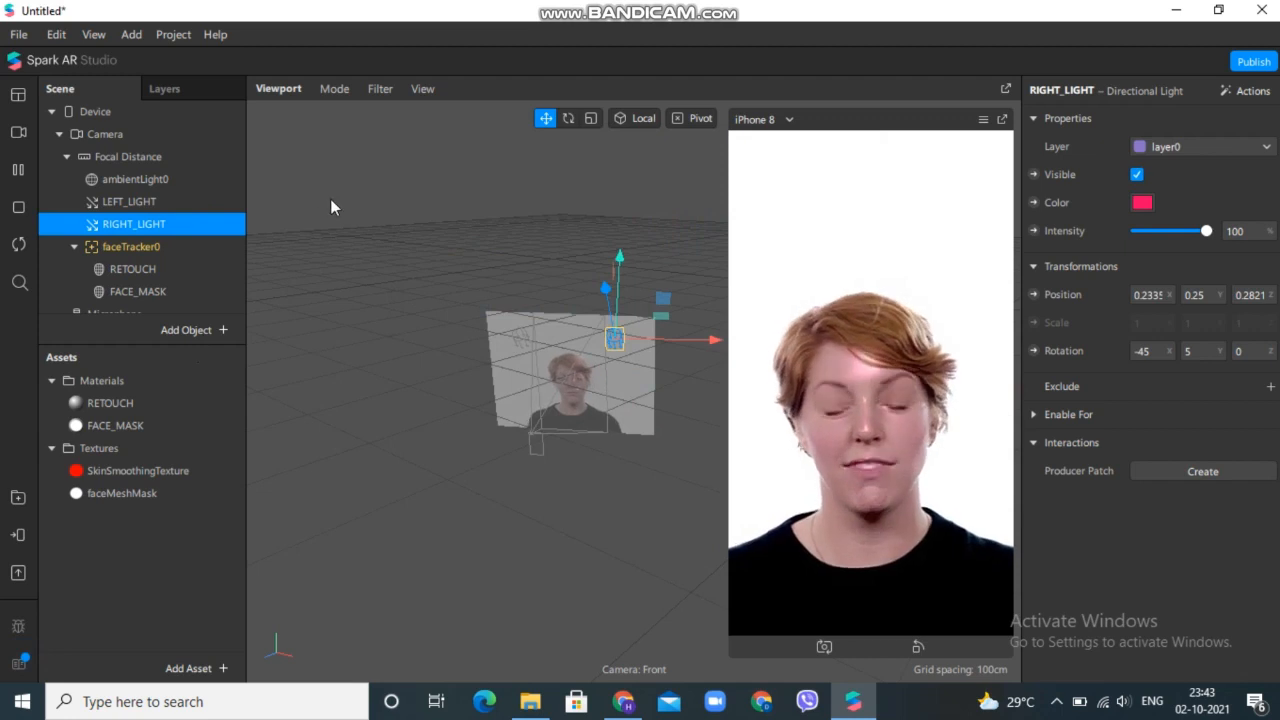
- Show the Patch Editor and add a Loop Animation patch to it
left_click(95, 36)
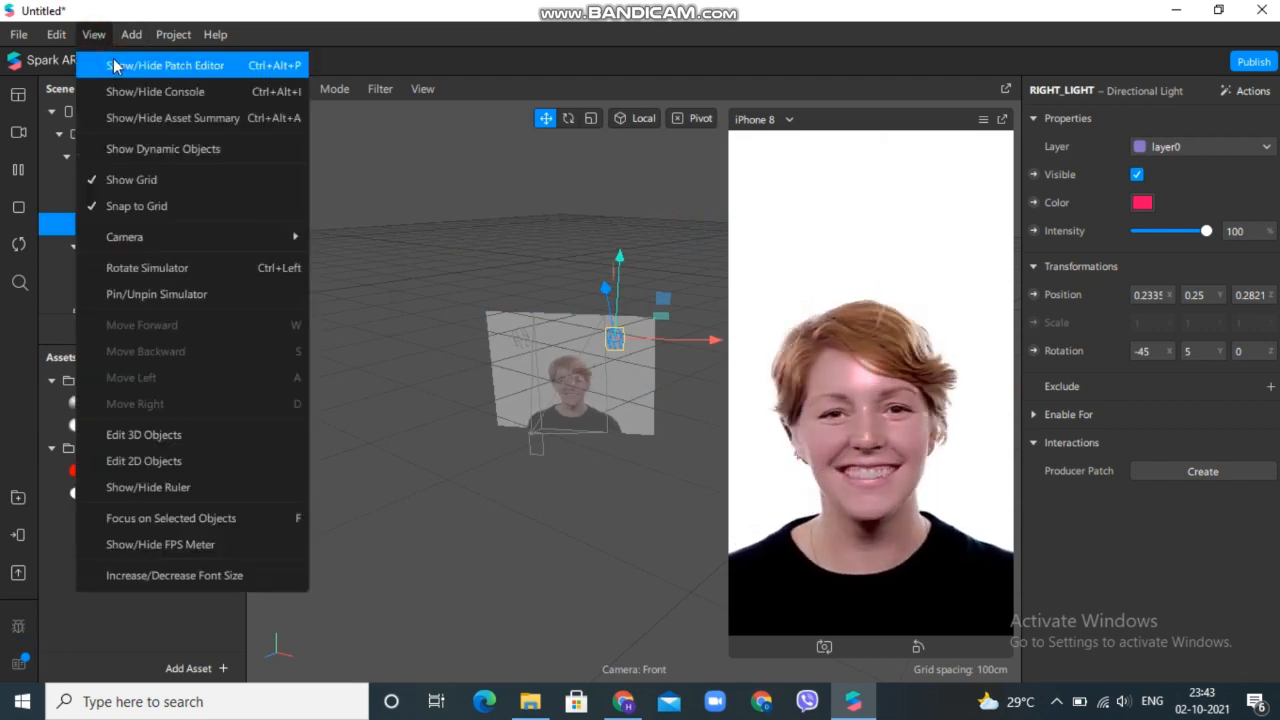
left_click(150, 65)
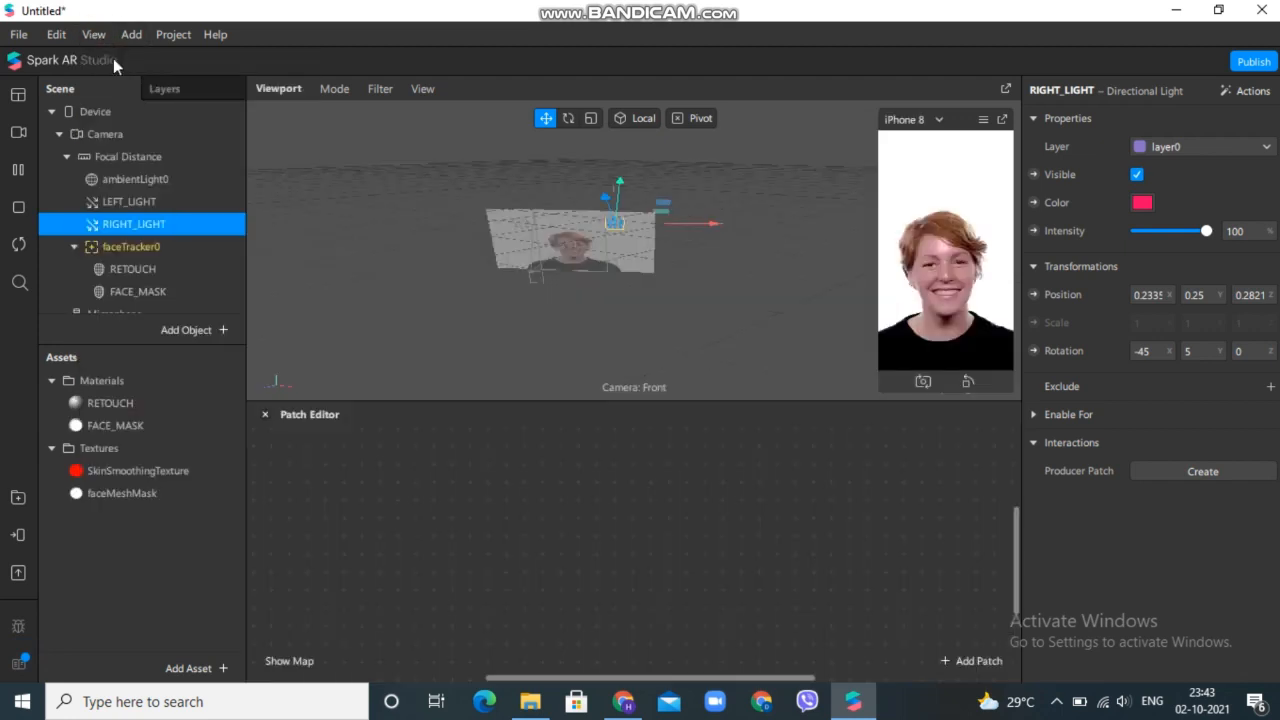
left_click(604, 278)
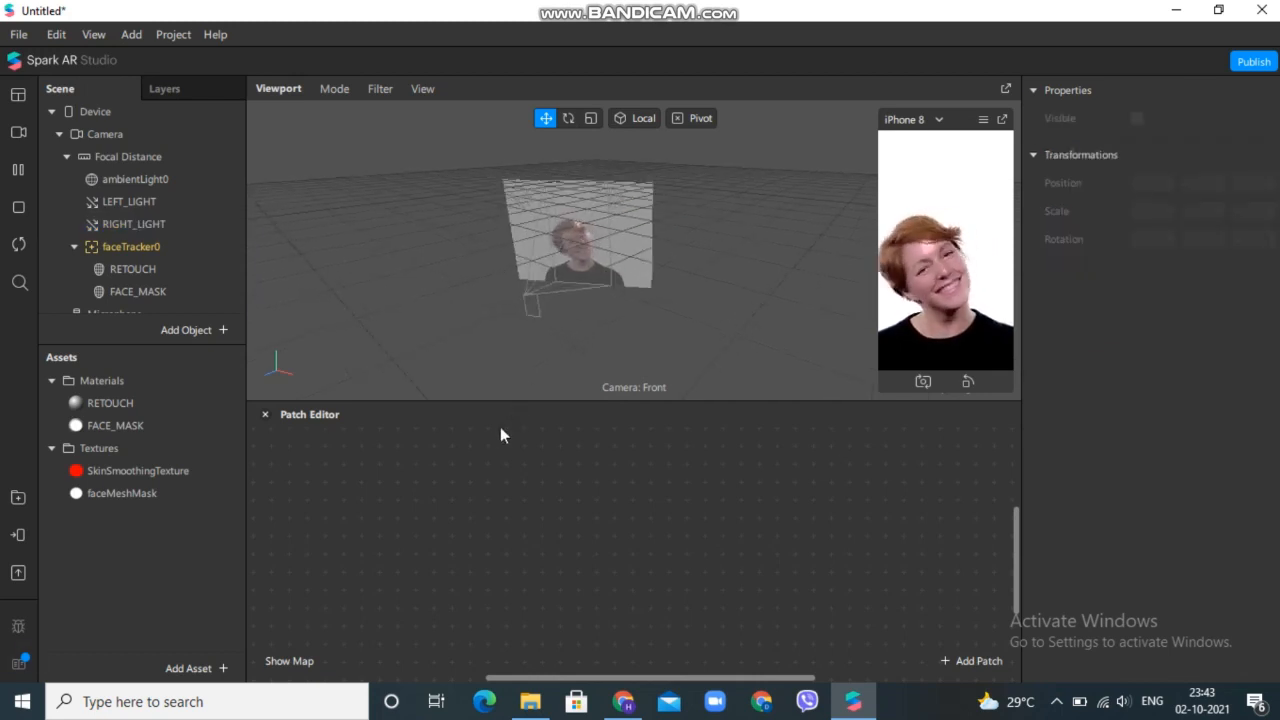
double_click(484, 470)
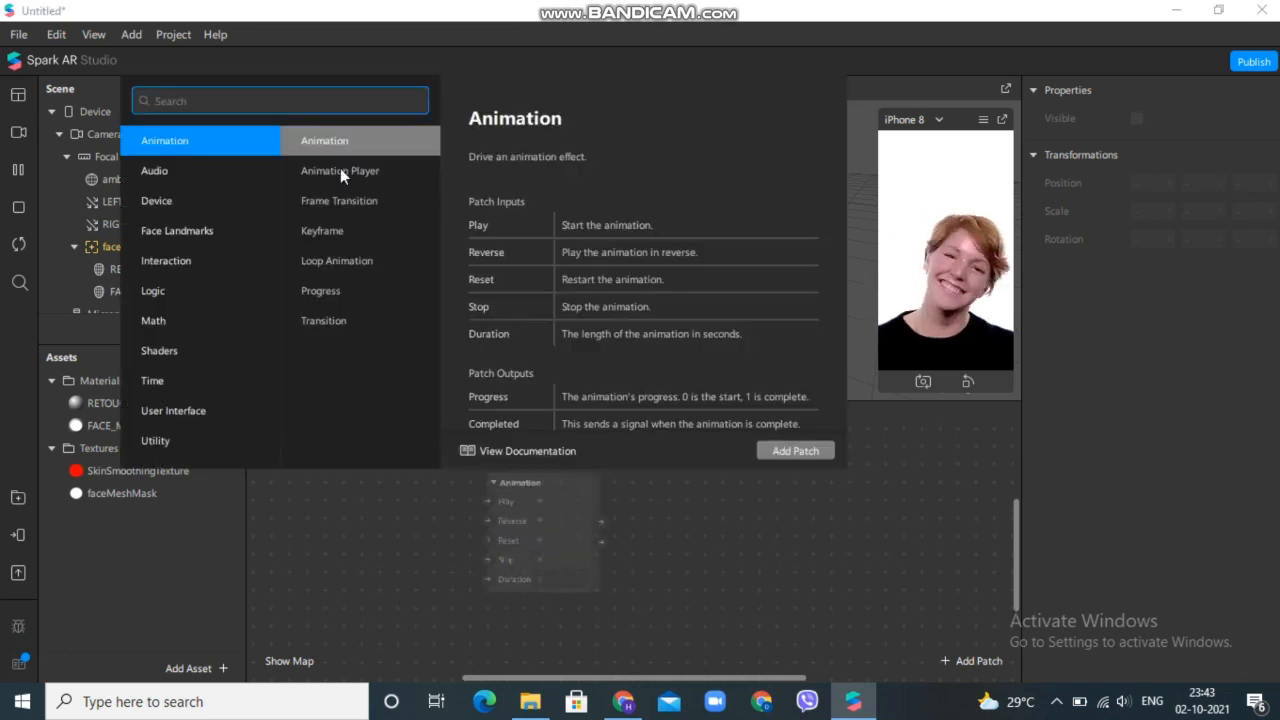
left_click(365, 259)
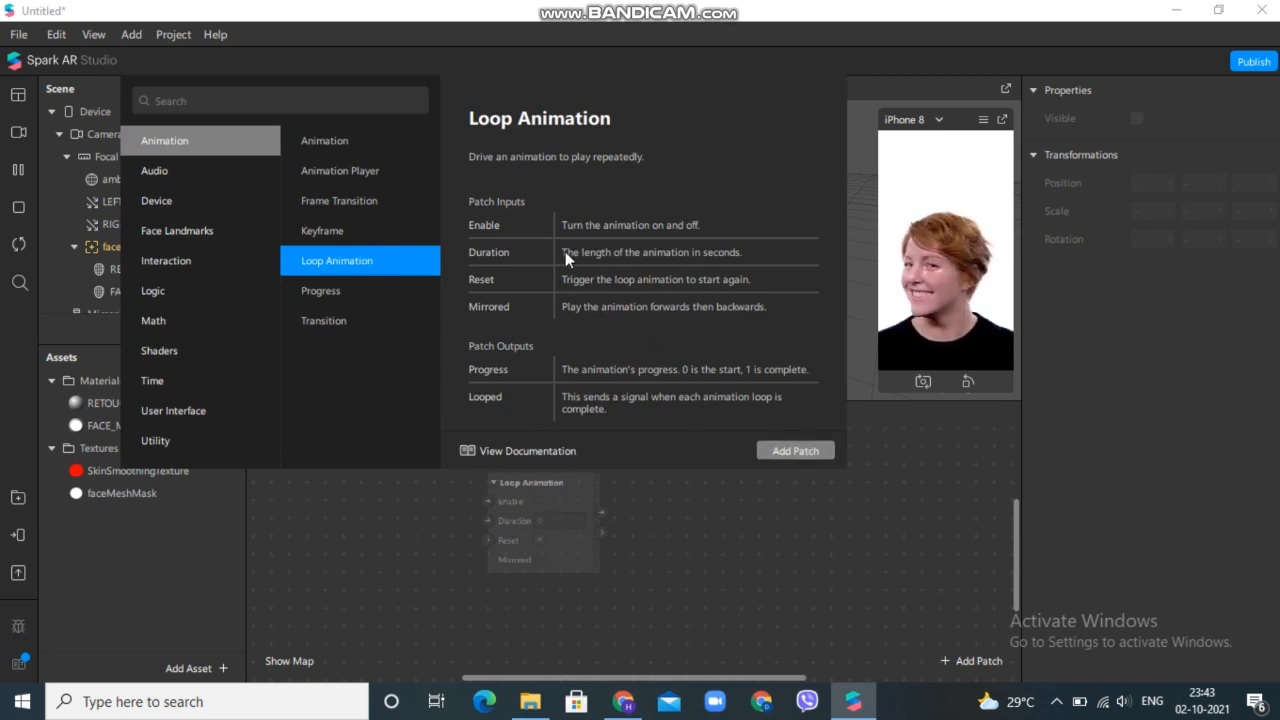
left_click(386, 152)
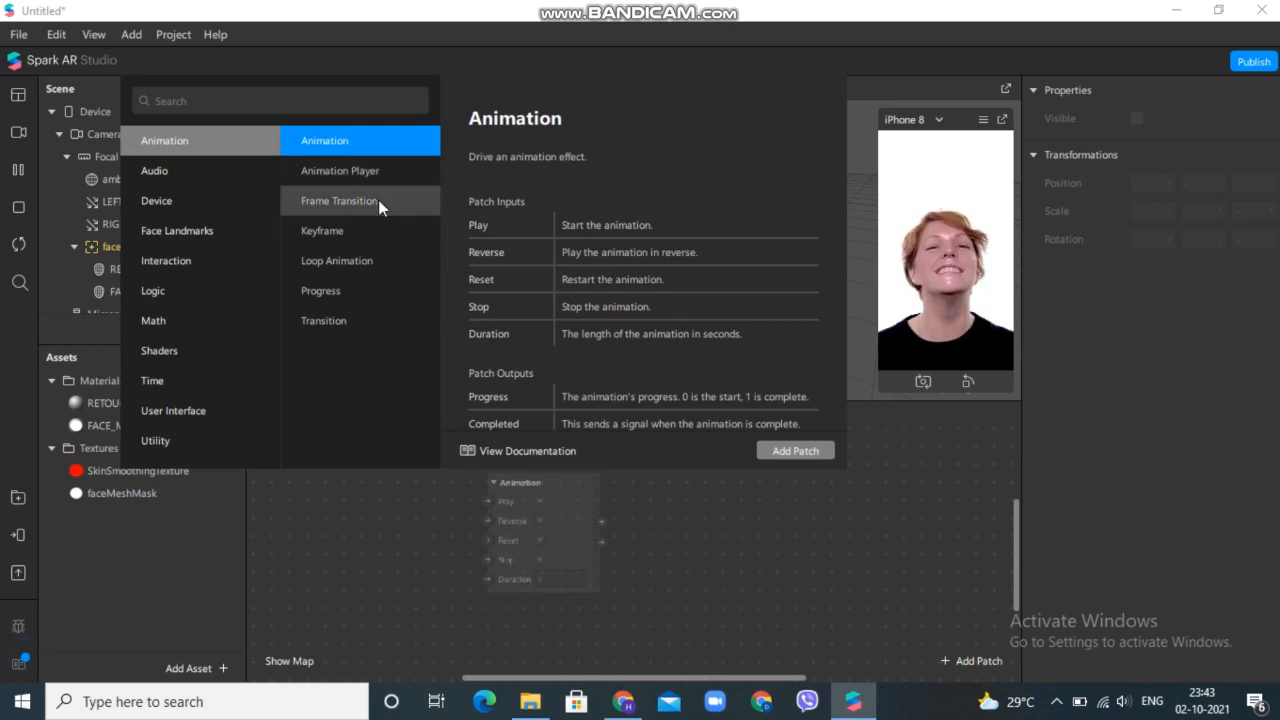
left_click(386, 172)
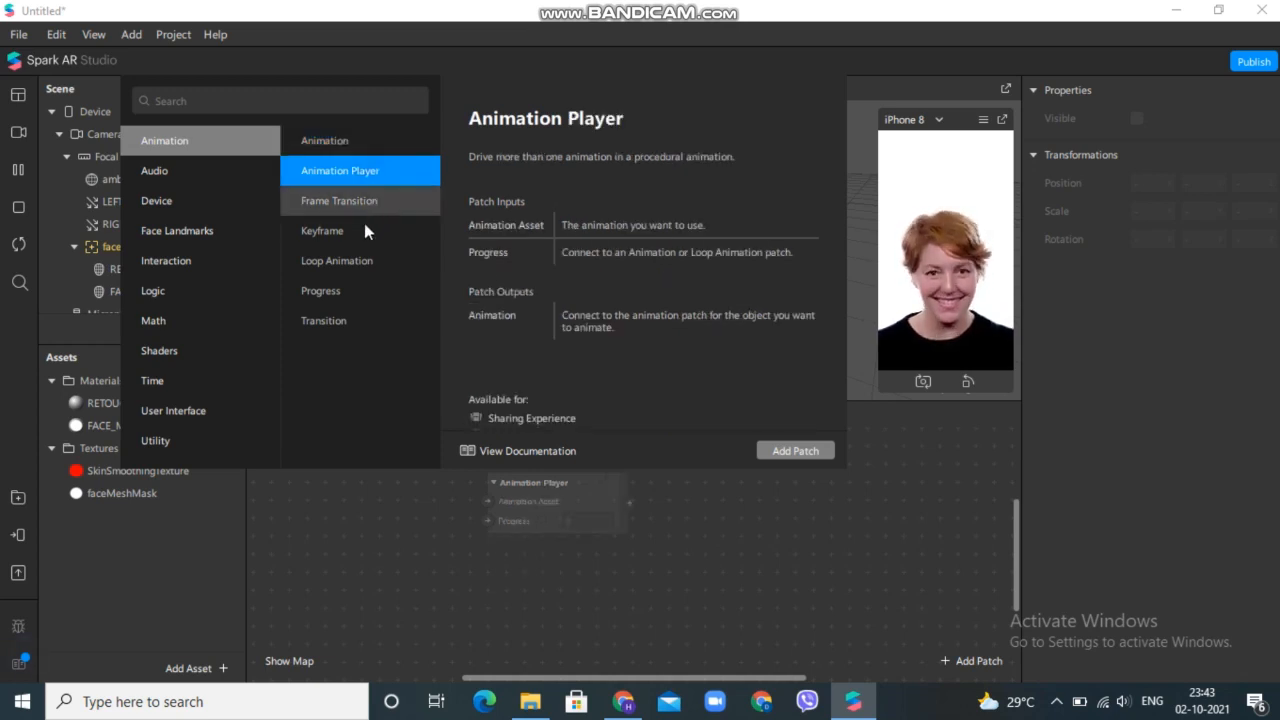
left_click(358, 260)
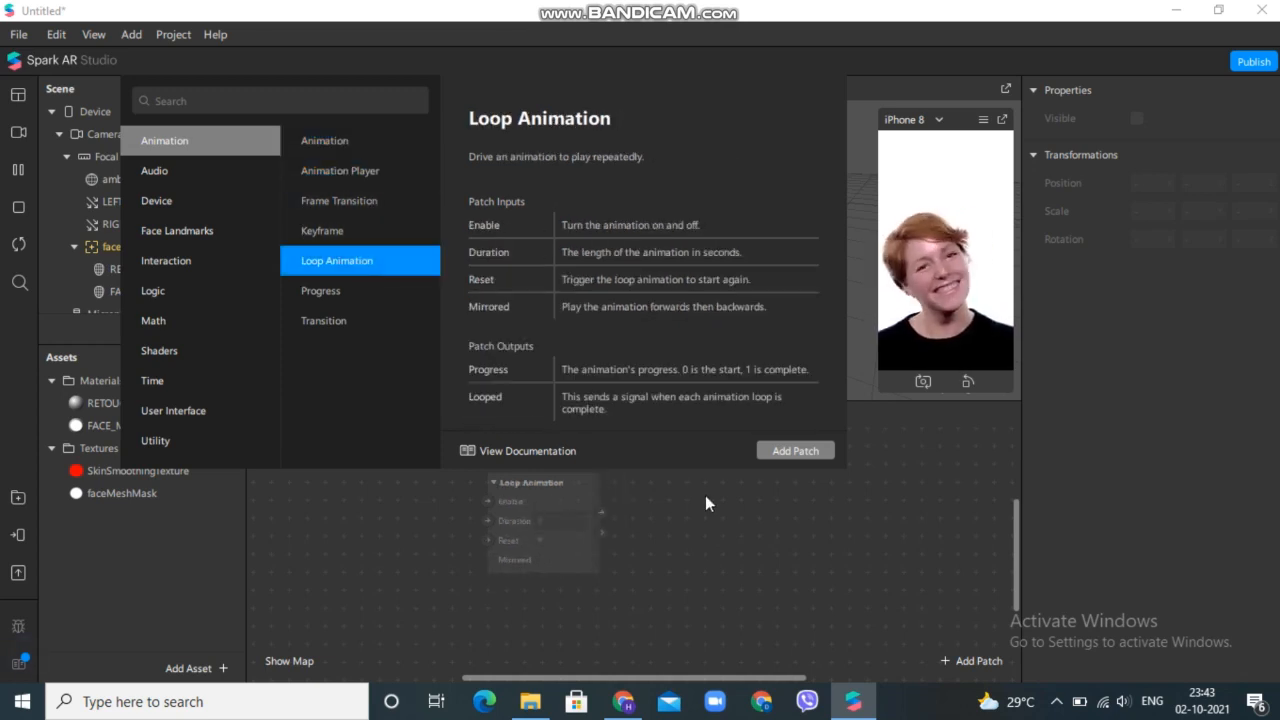
left_click(814, 450)
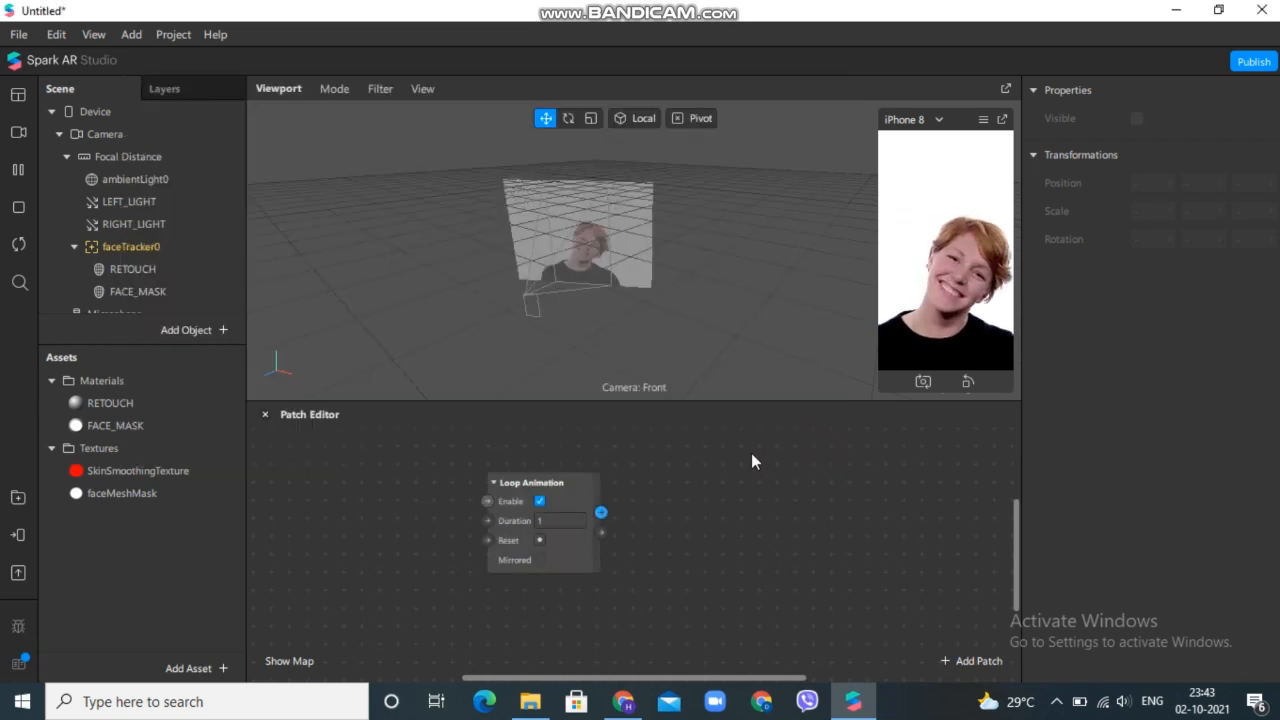
- Add a Transition patch driven by the Loop Animation's Progress output and arrange the two patches side by side
double_click(742, 480)
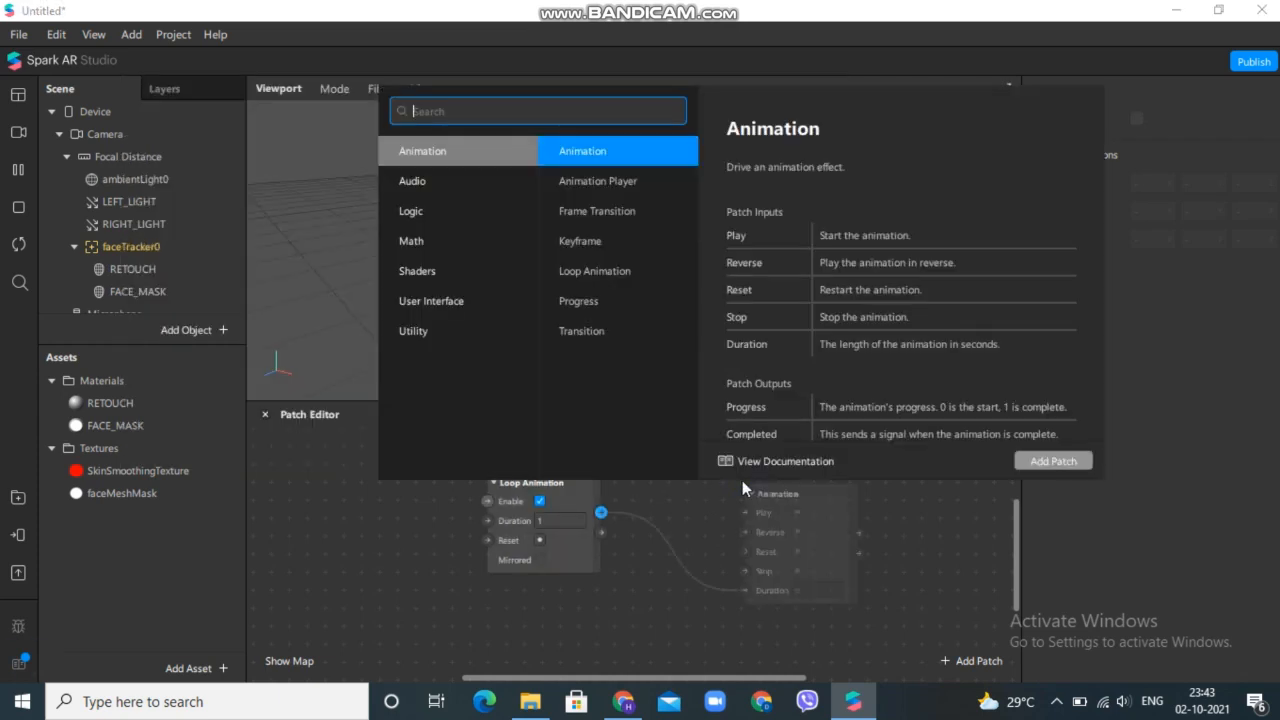
left_click(607, 331)
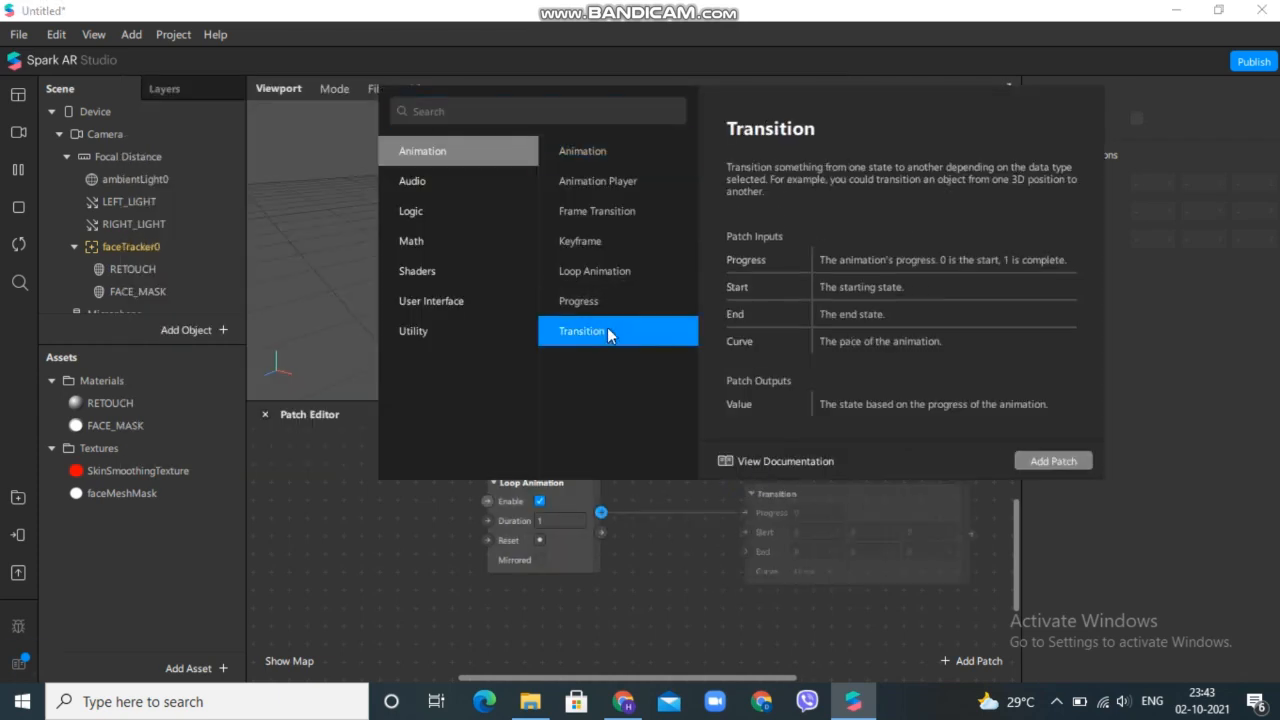
left_click(1068, 463)
left_click(560, 500)
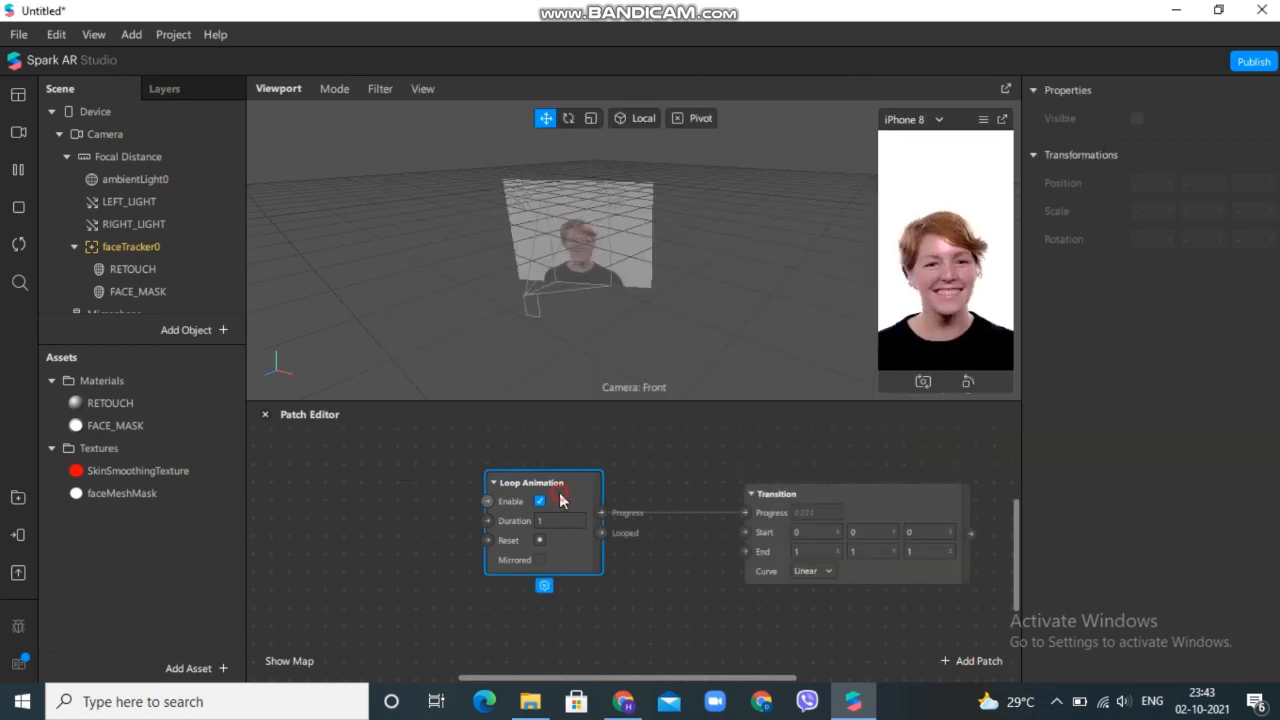
left_click_drag(488, 475, 407, 467)
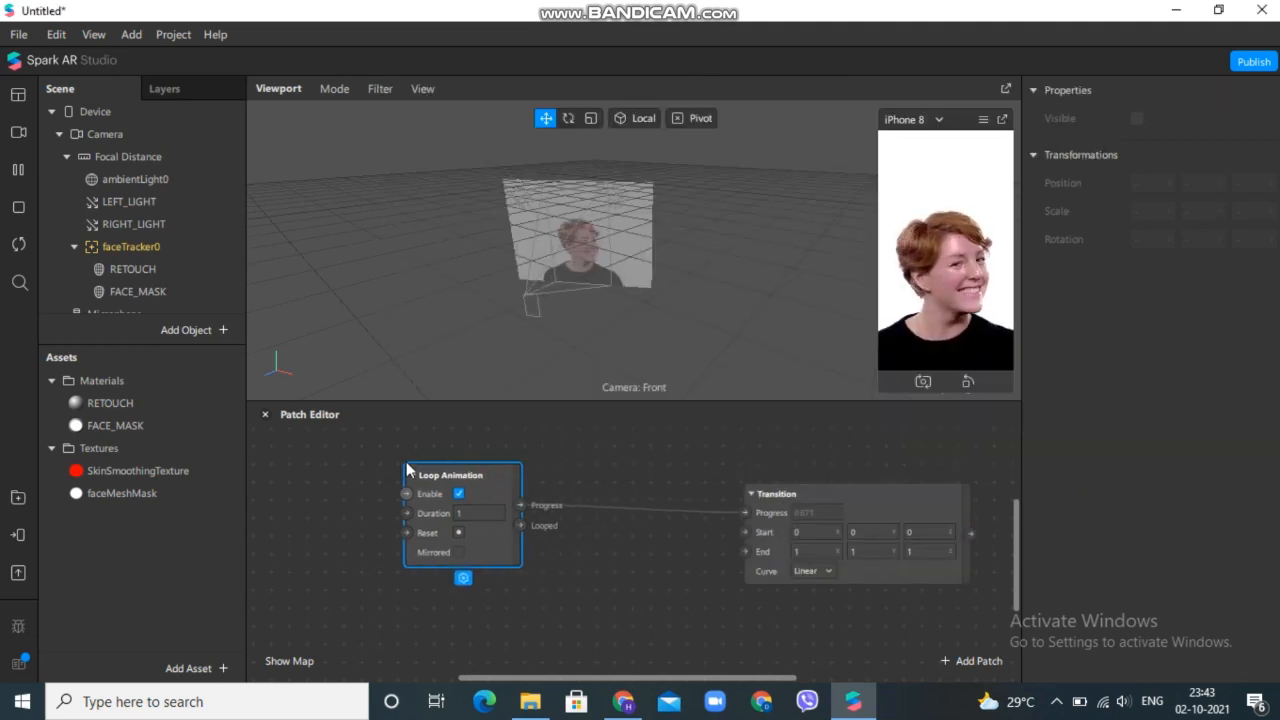
left_click(863, 497)
left_click_drag(815, 485, 650, 466)
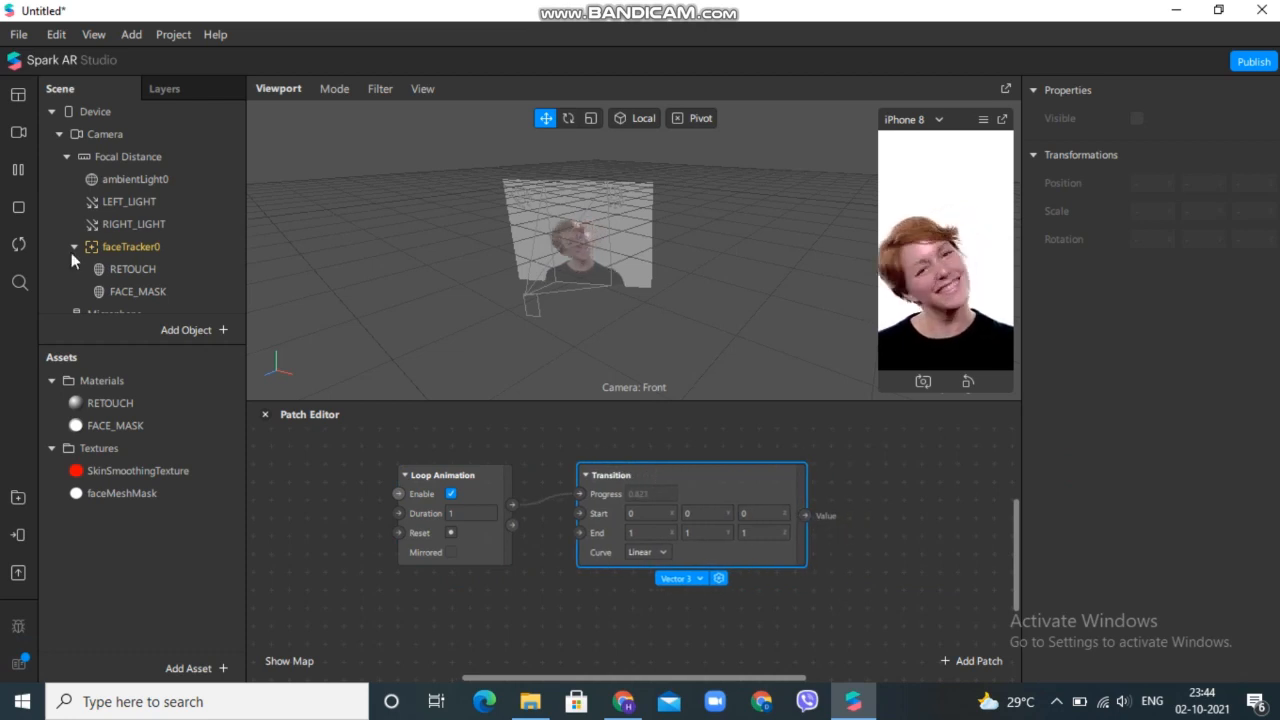
- Create a 3D Rotation patch for LEFT_LIGHT and line it up in a row after the Loop Animation and Transition patches
left_click(148, 209)
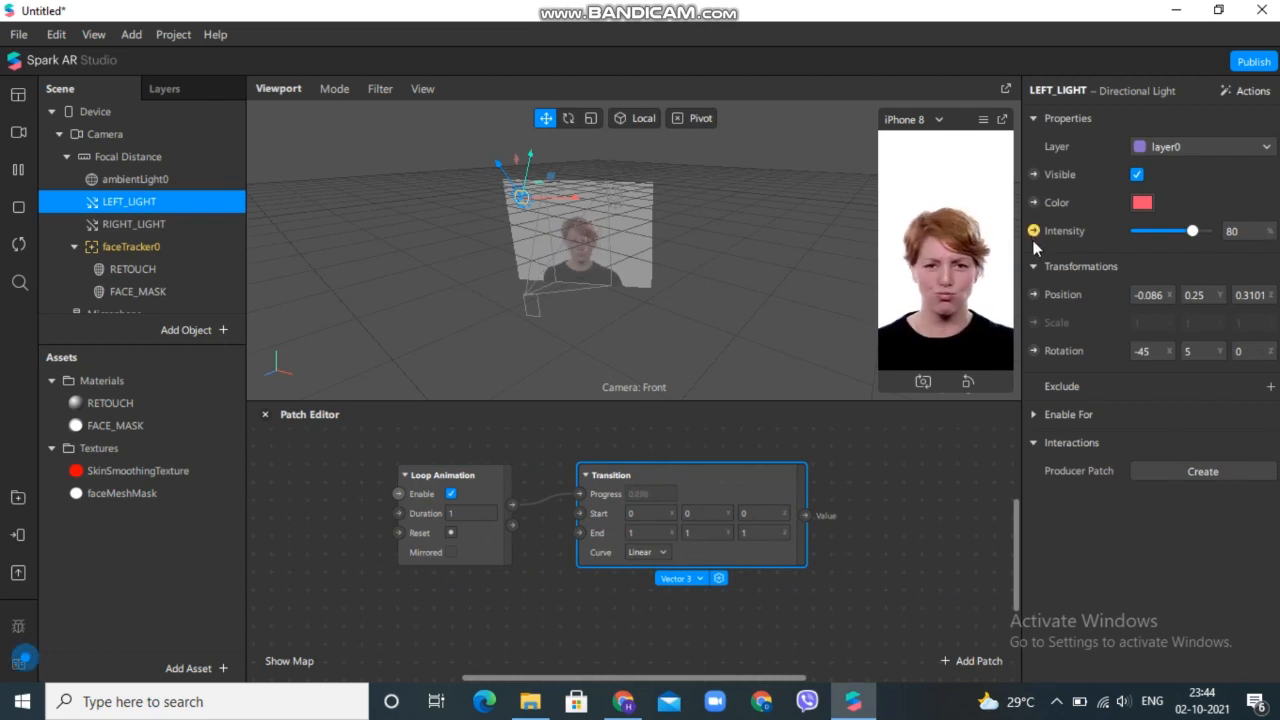
left_click(1034, 351)
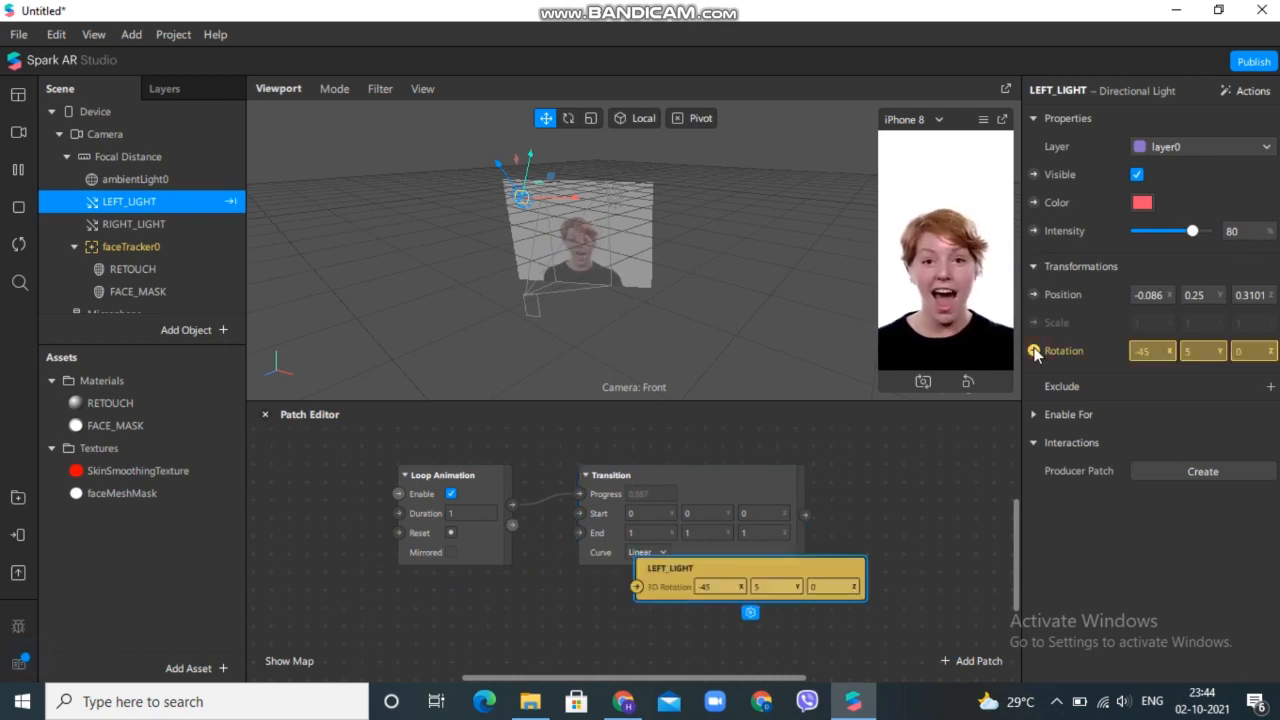
left_click_drag(780, 571, 1070, 459)
left_click_drag(443, 476, 312, 456)
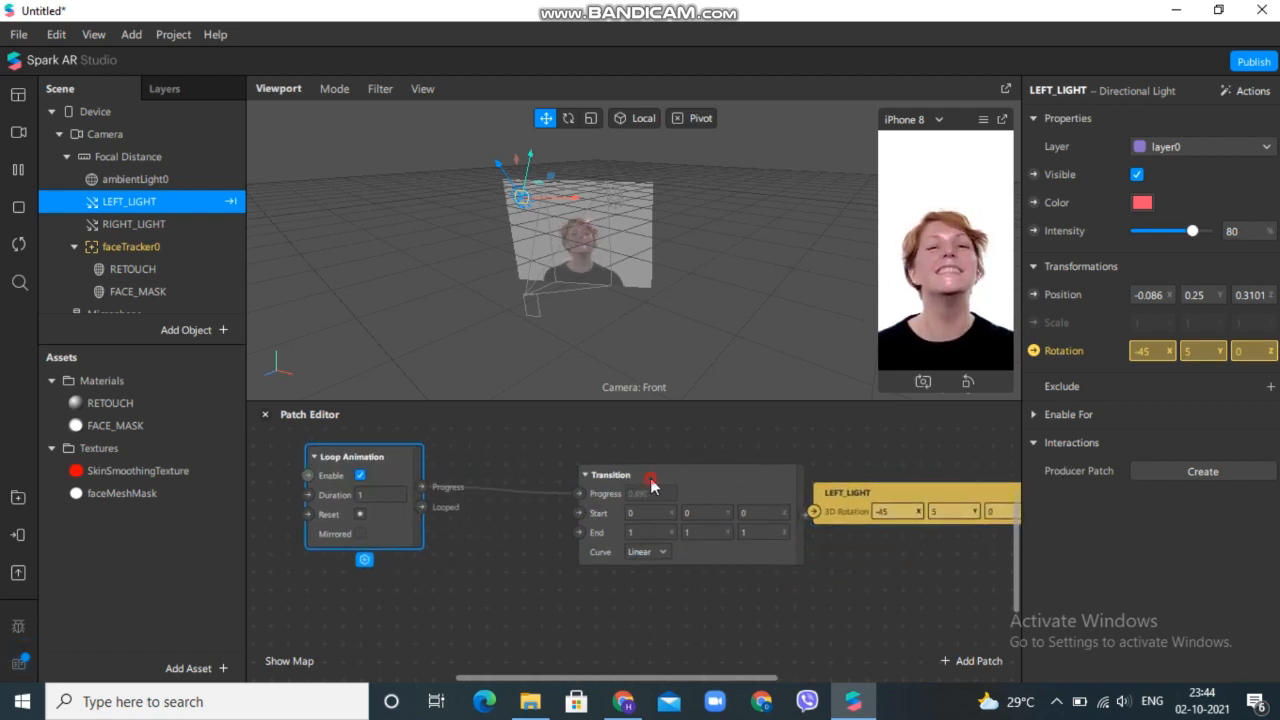
left_click_drag(651, 485, 563, 467)
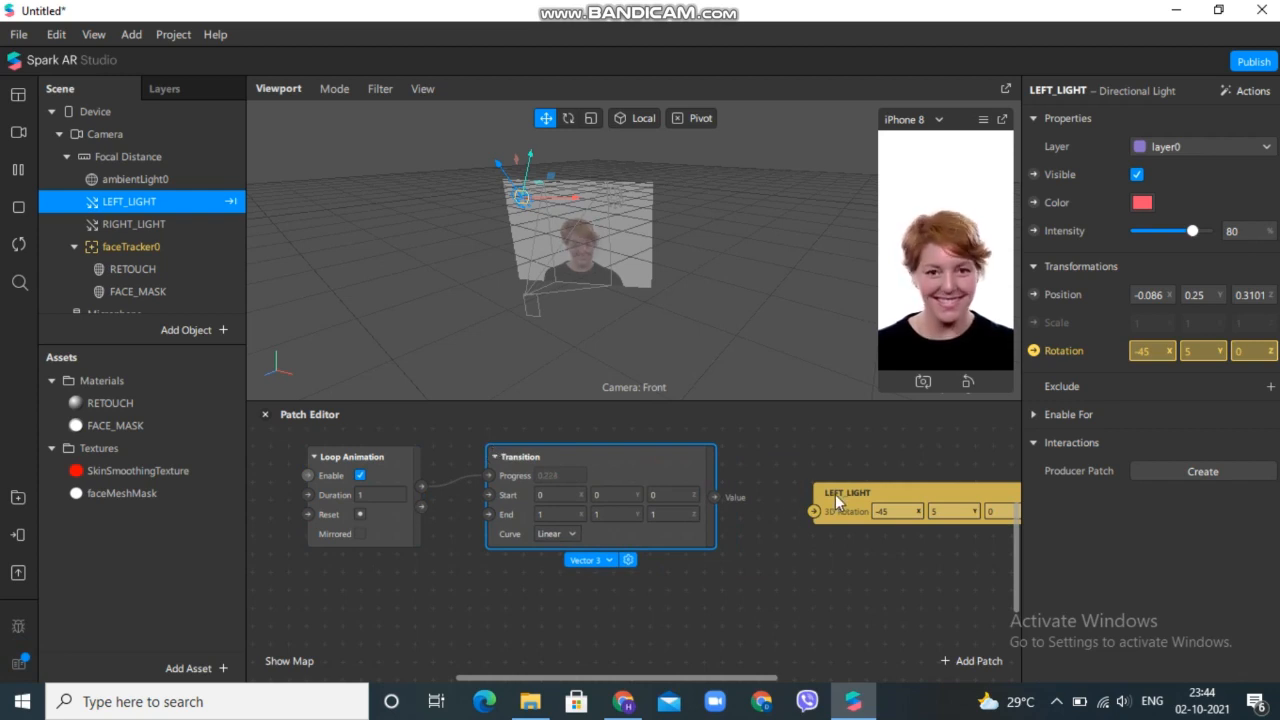
left_click_drag(835, 494, 799, 476)
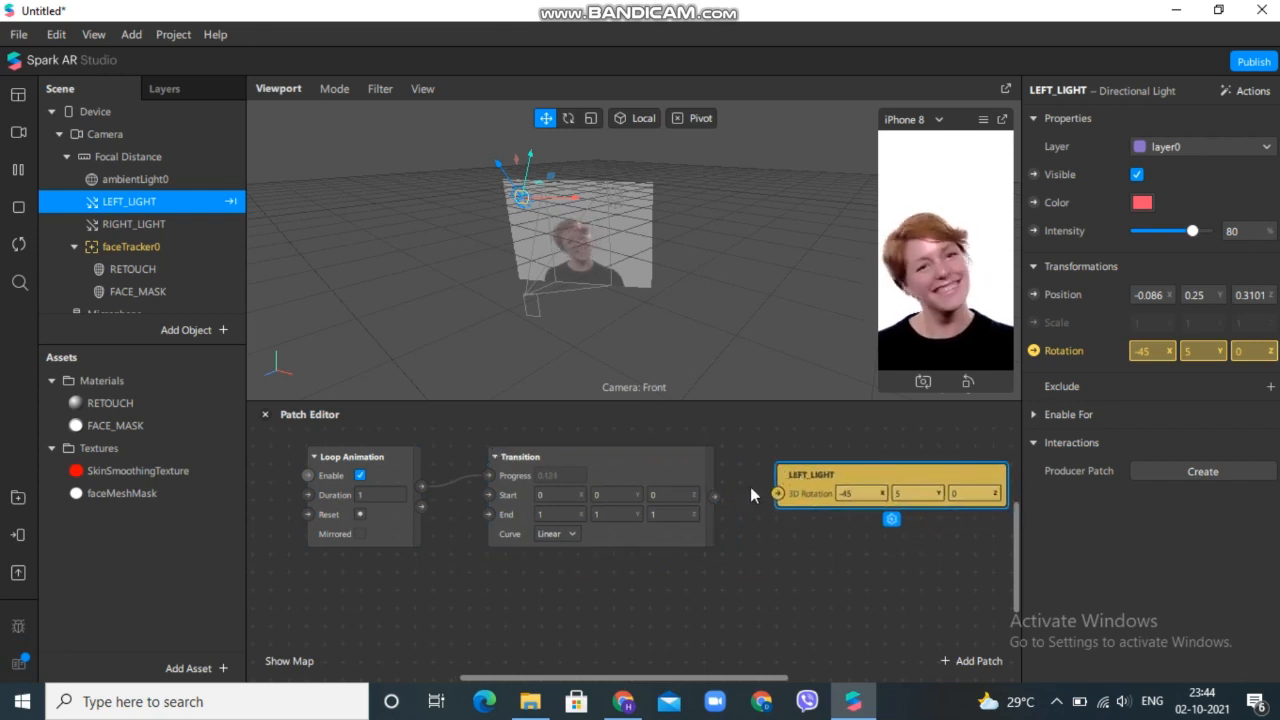
- Set the Transition's End X and Y values to 360 and connect its Value output to LEFT_LIGHT's 3D Rotation
left_click(566, 514)
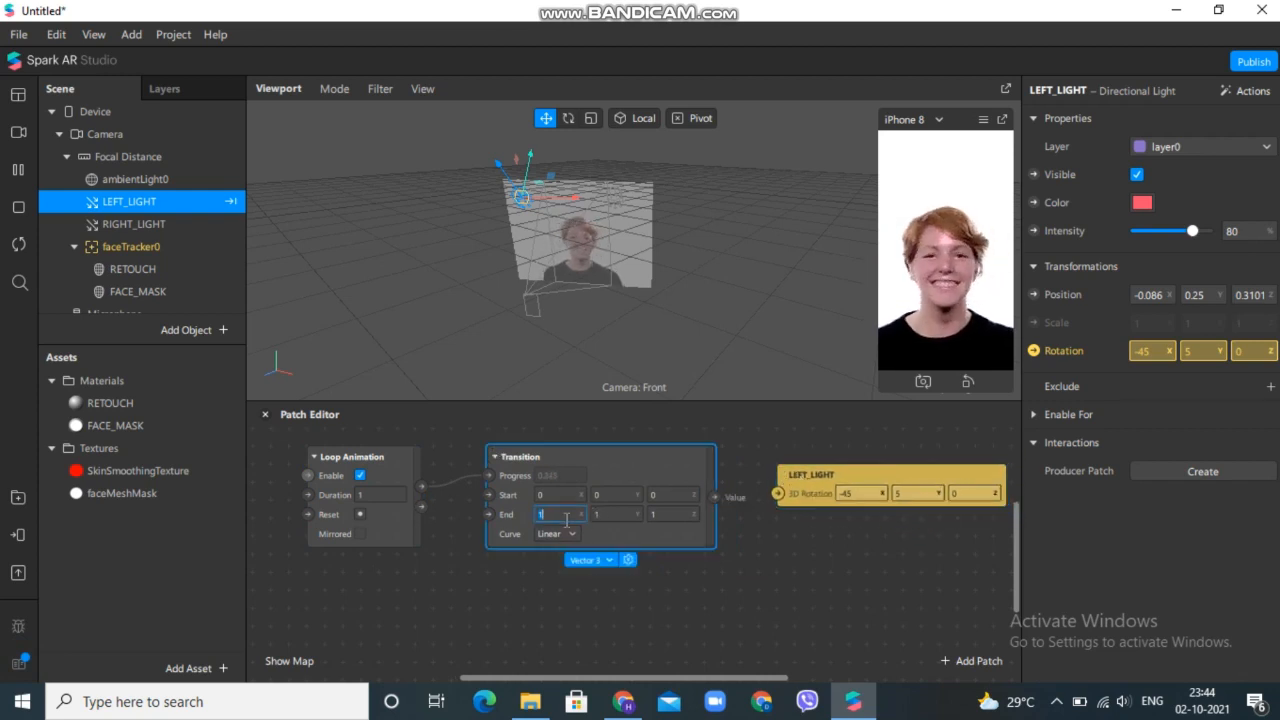
type("360")
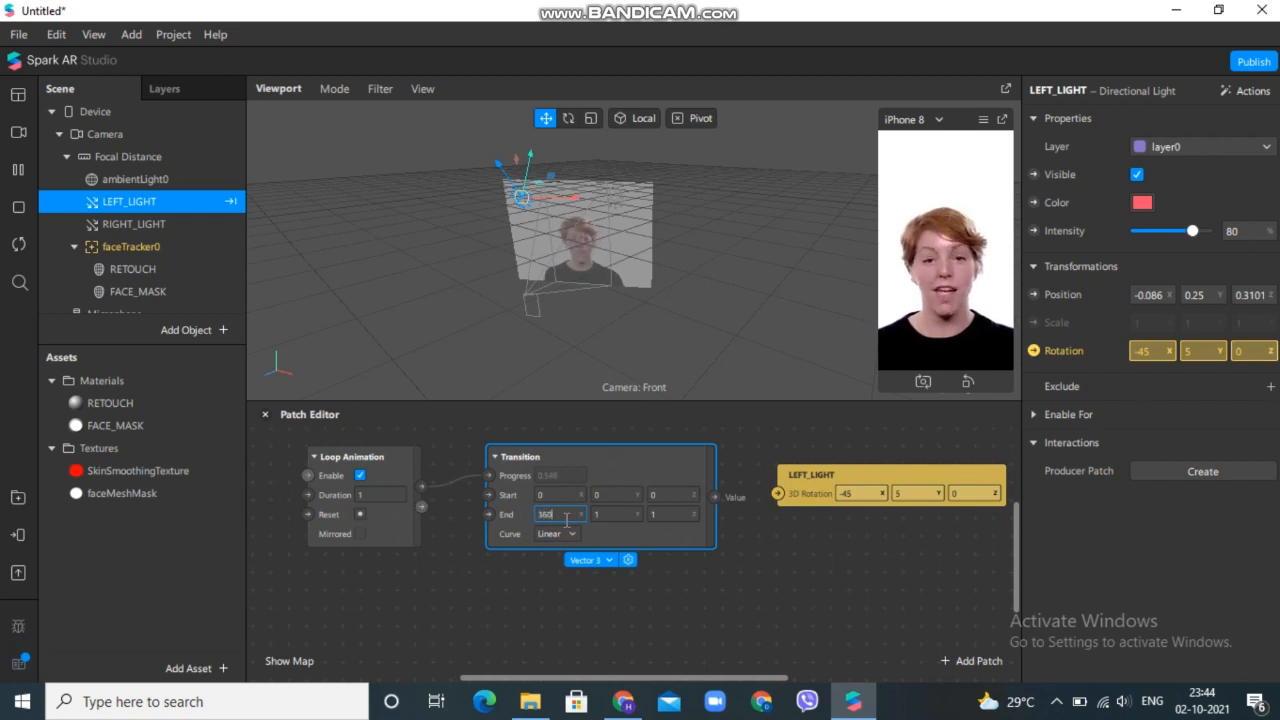
key("Return")
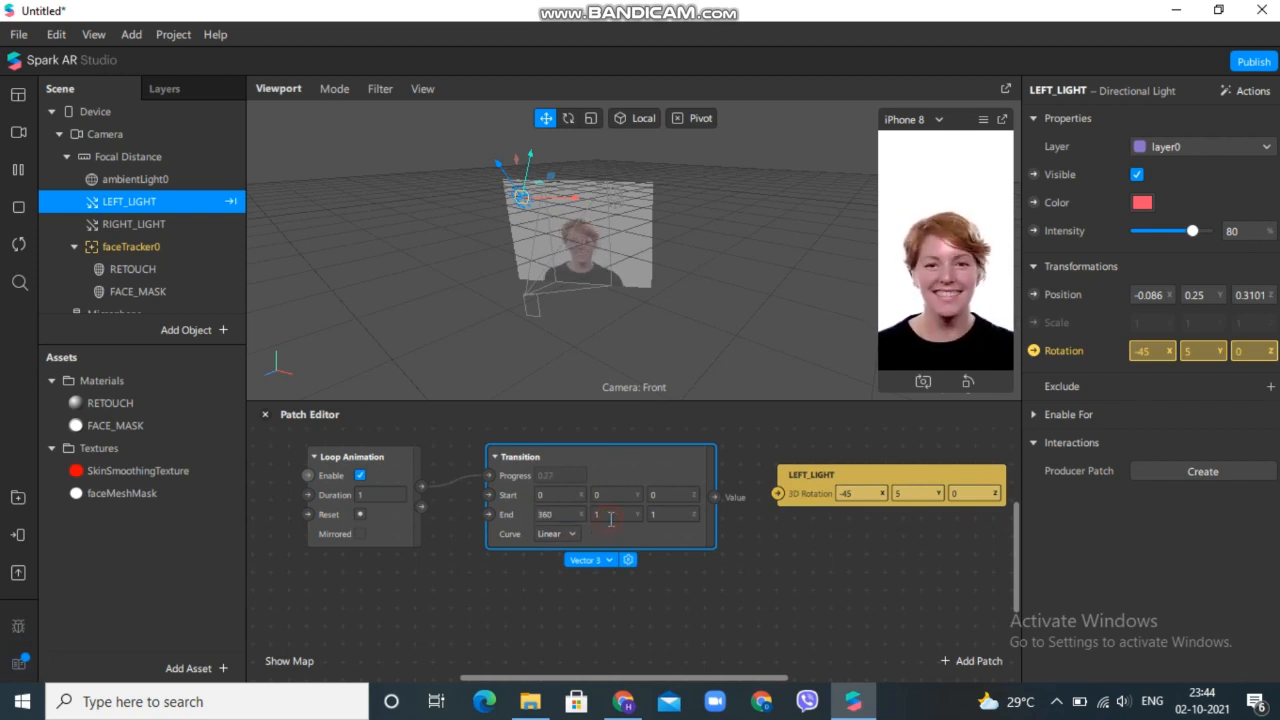
left_click(609, 516)
type("360")
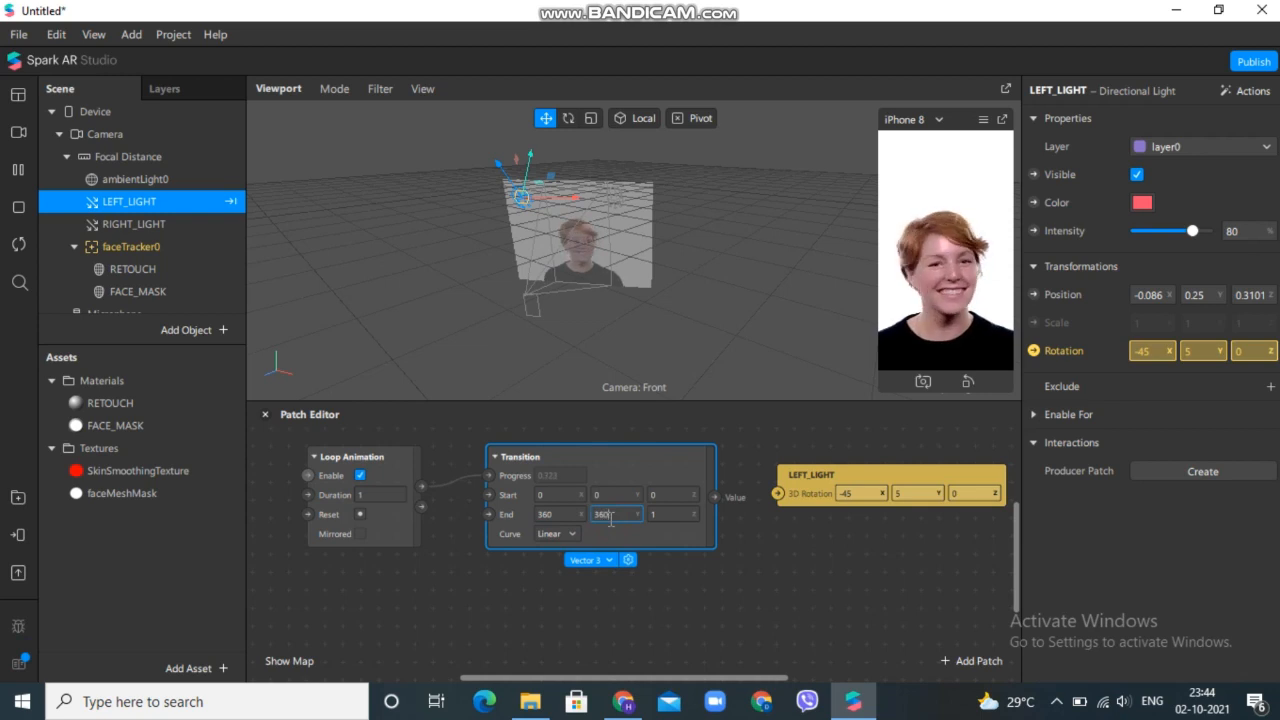
key("Return")
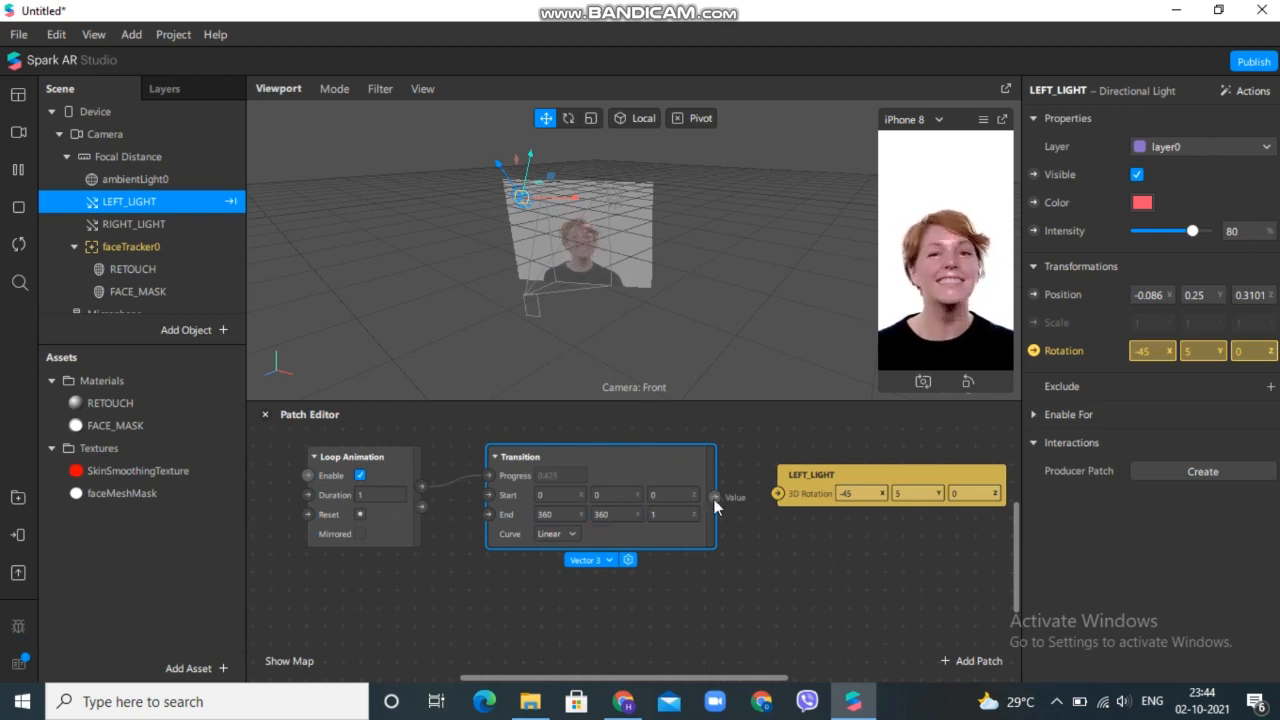
left_click_drag(714, 498, 778, 497)
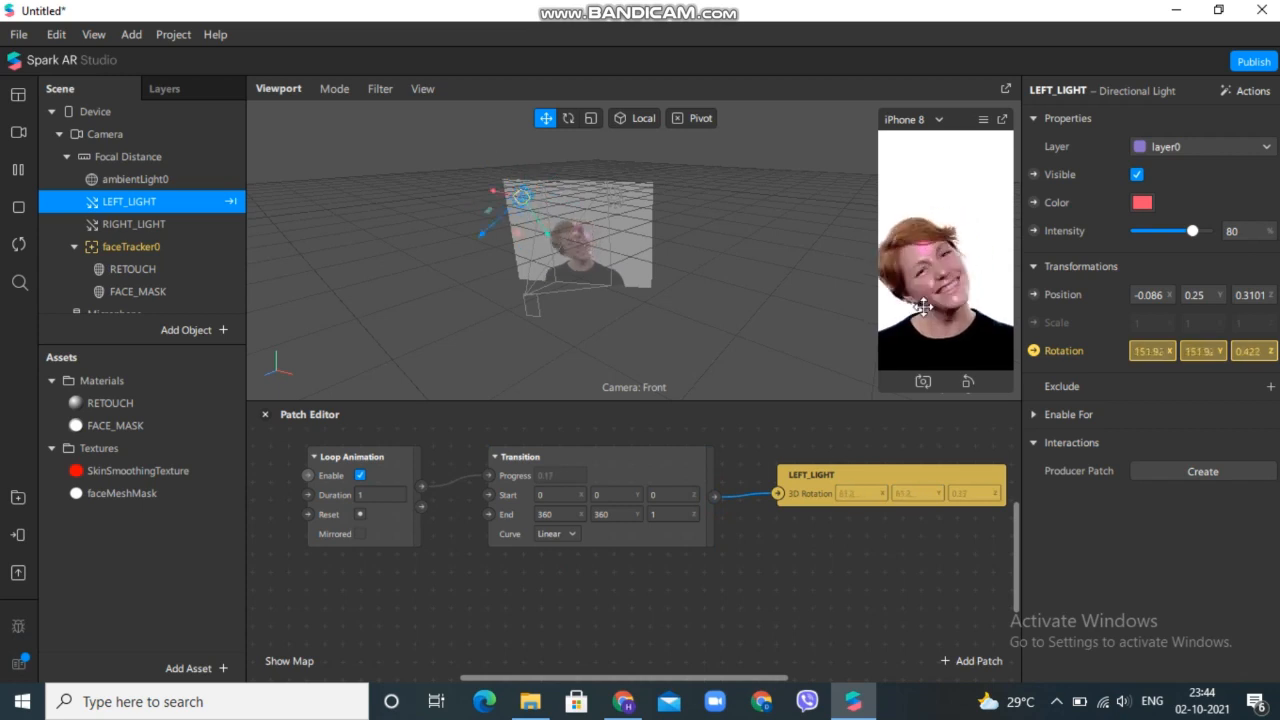
- Add a second Transition patch below the first one in the Patch Editor
double_click(446, 553)
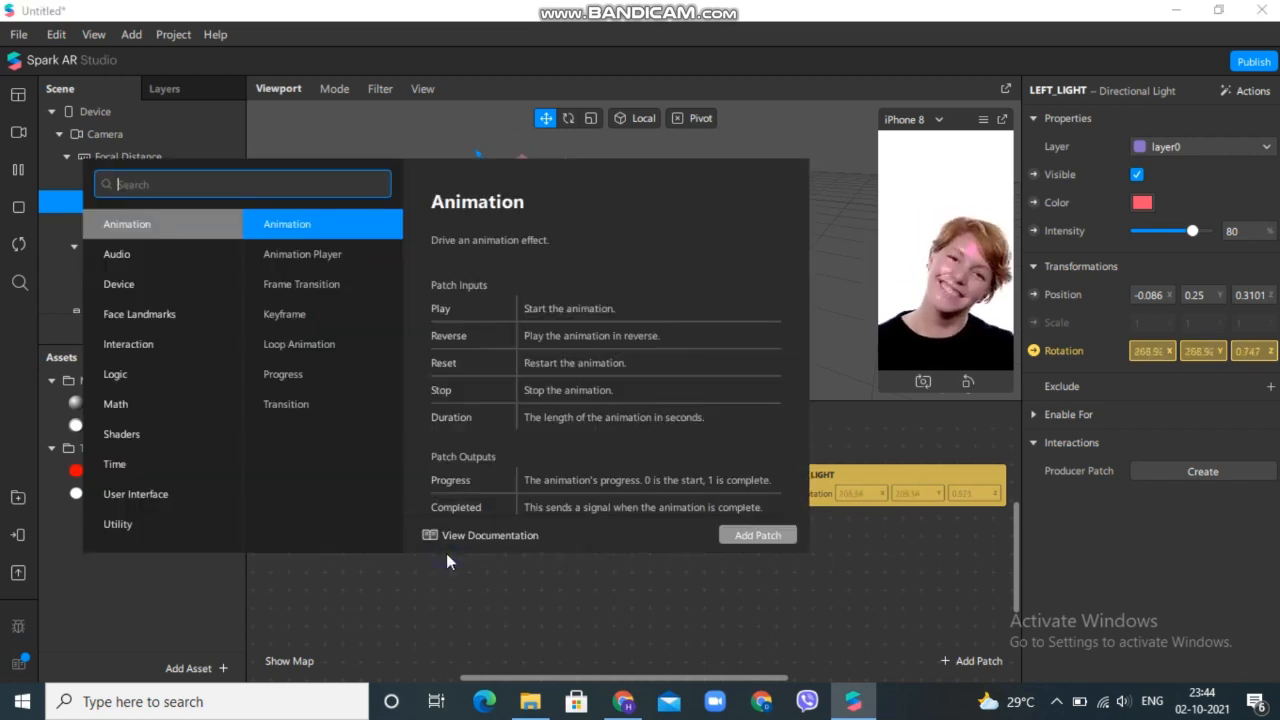
left_click(335, 396)
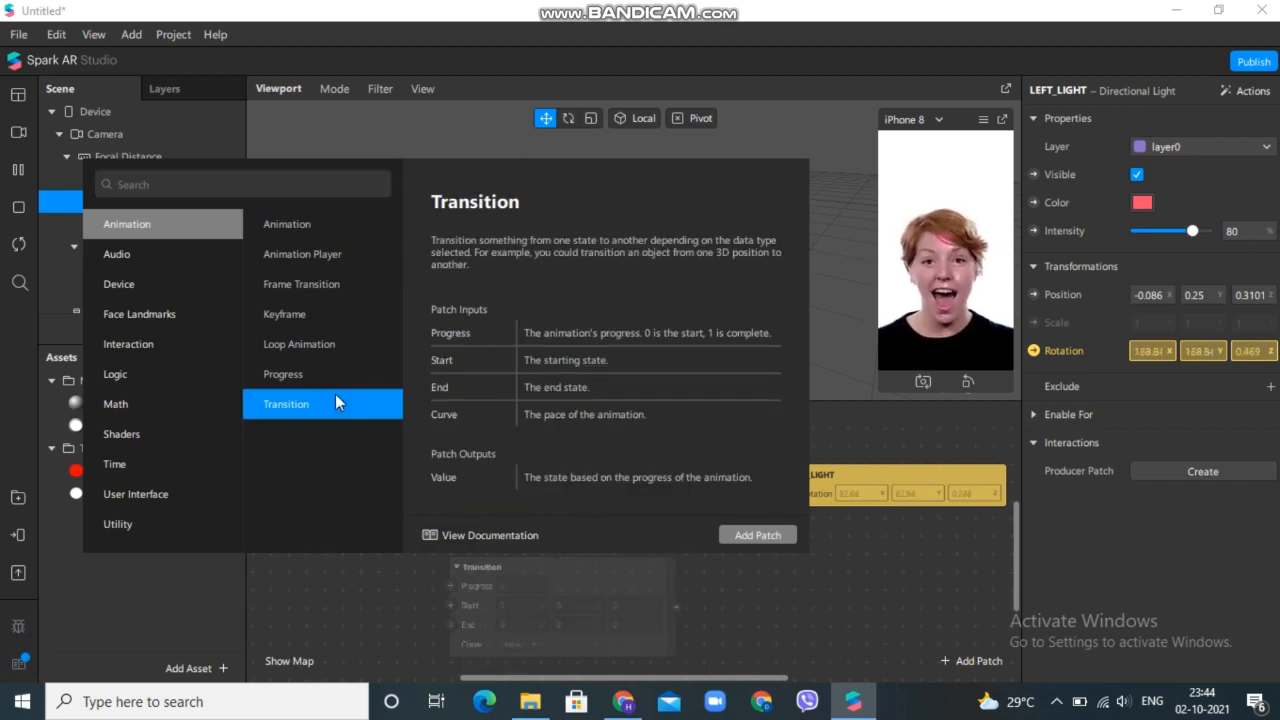
left_click(755, 535)
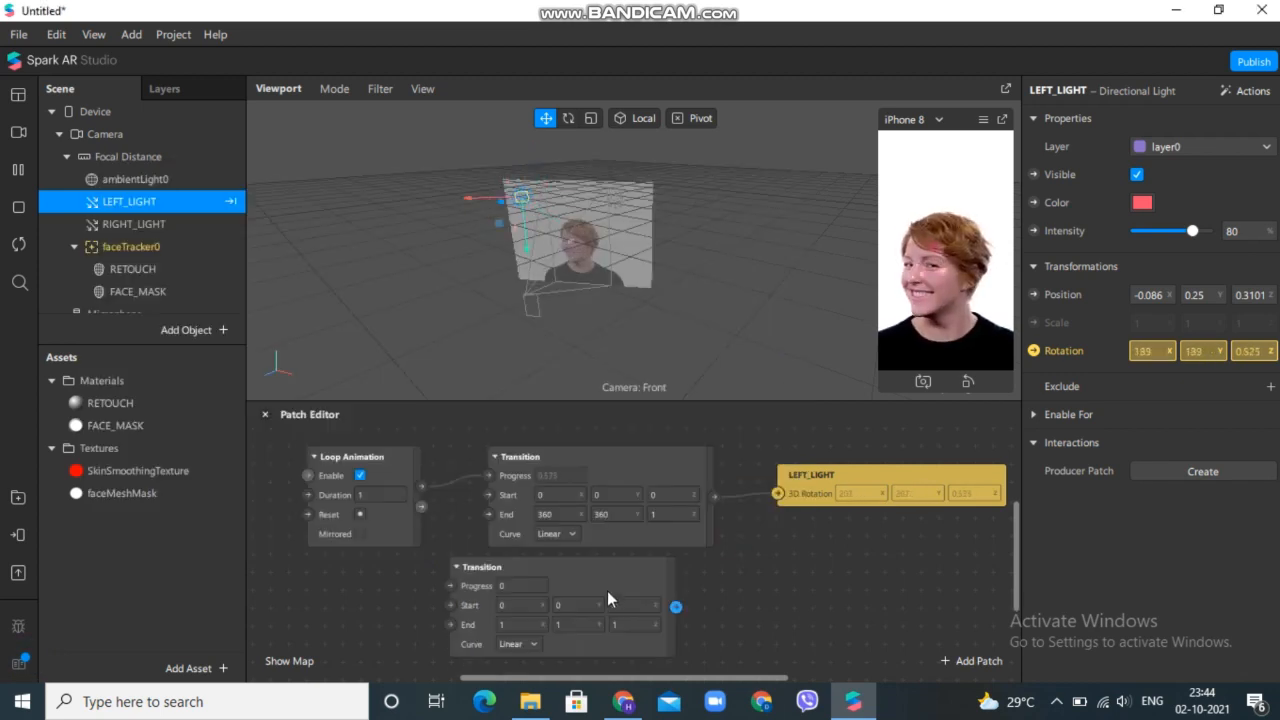
- Align the second Transition patch under the first, then create a 3D Rotation patch for RIGHT_LIGHT and place it beneath LEFT_LIGHT's patch
left_click_drag(622, 585, 669, 591)
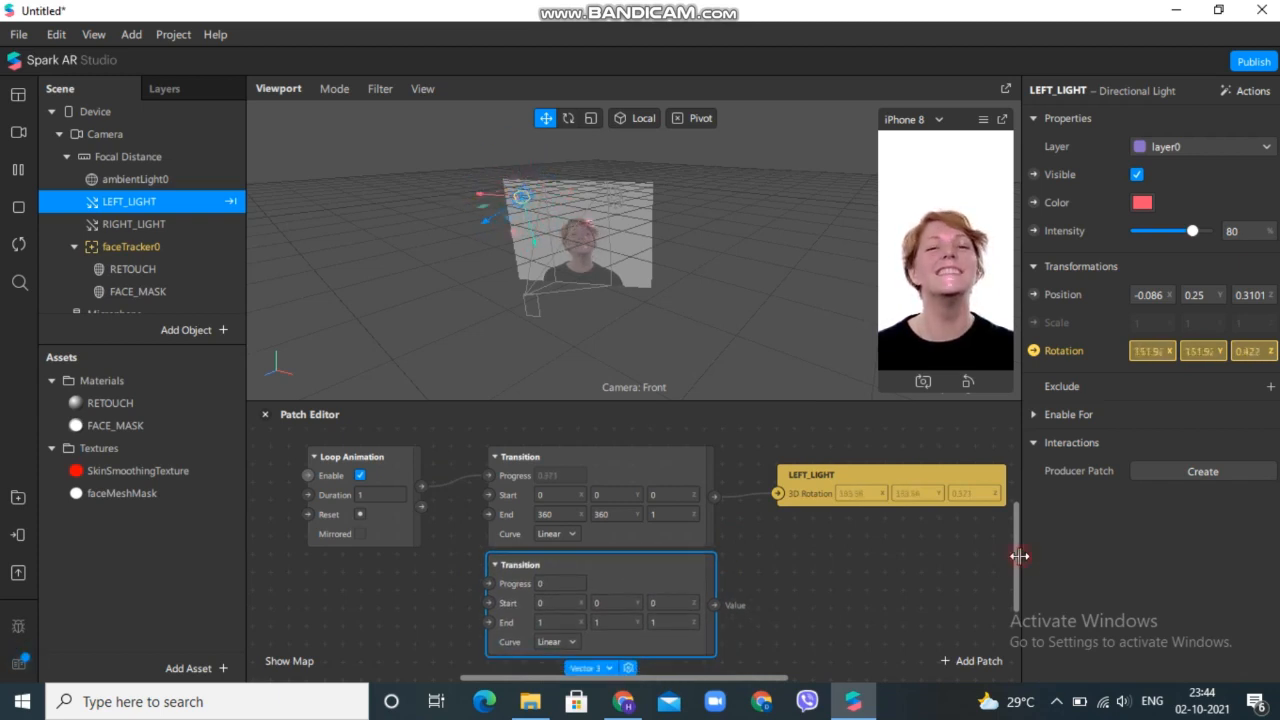
scroll(1013, 597, "down", 1)
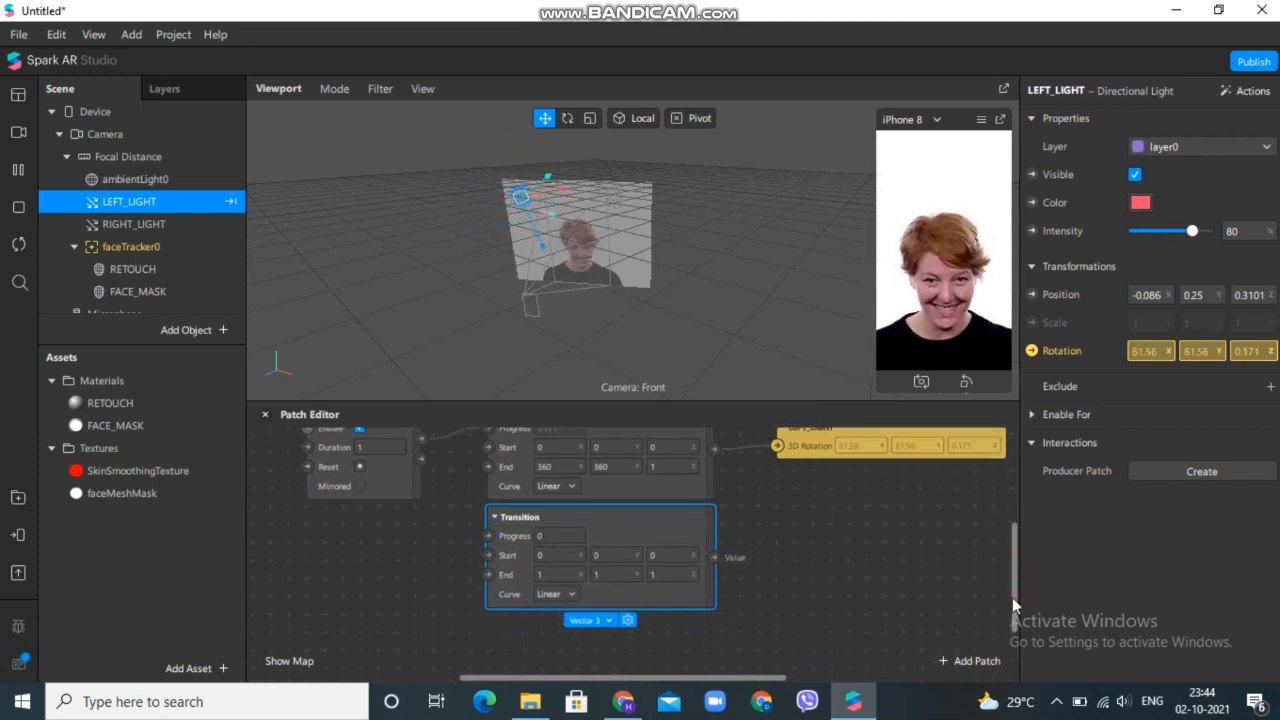
left_click(220, 223)
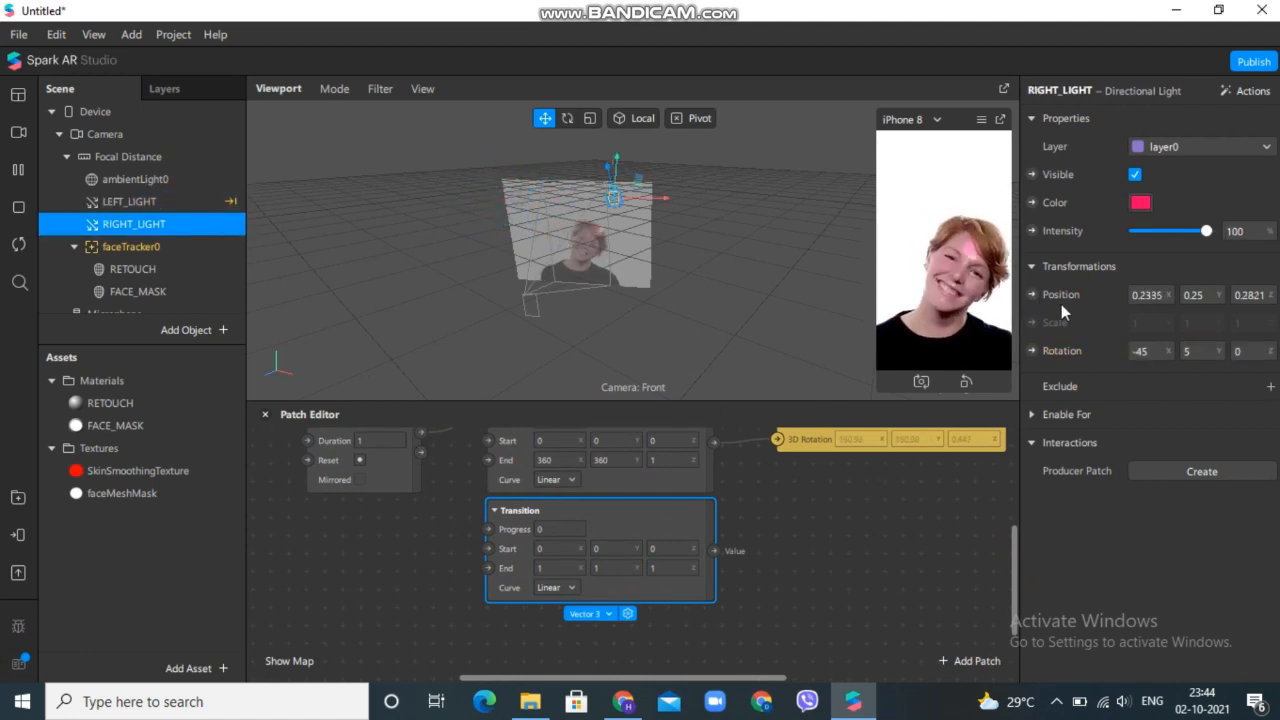
left_click(1032, 350)
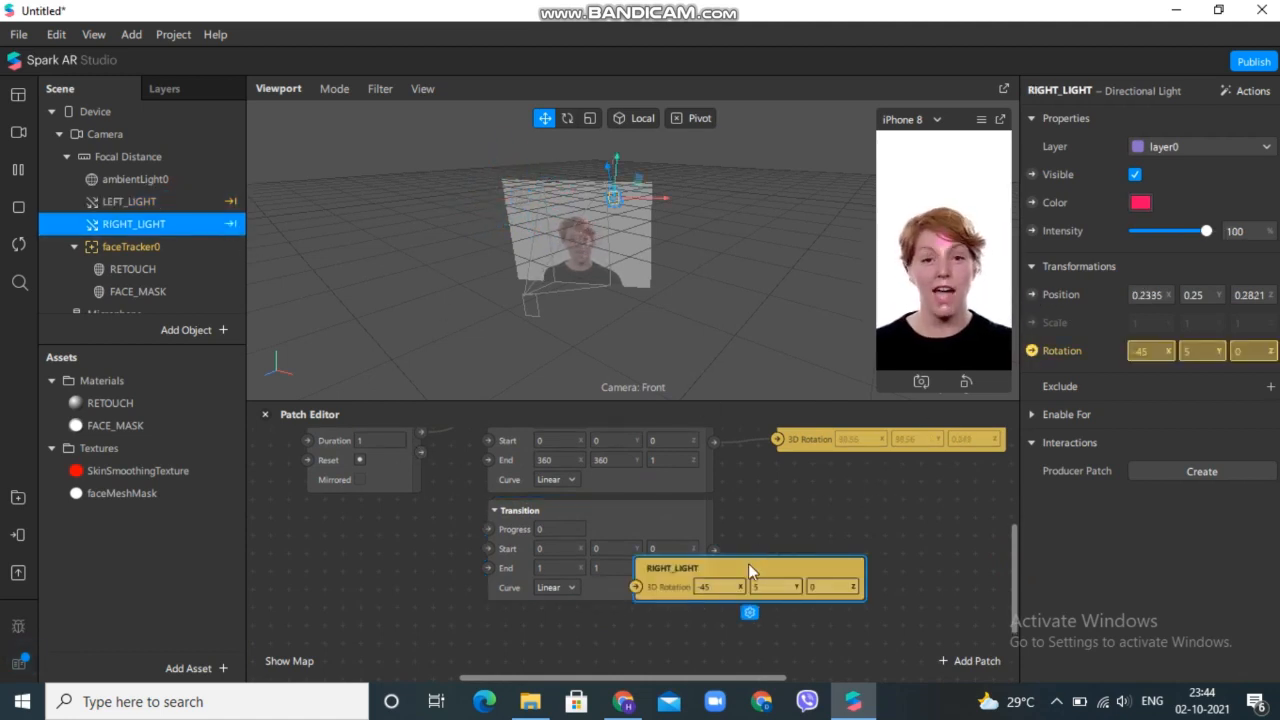
left_click_drag(748, 563, 889, 559)
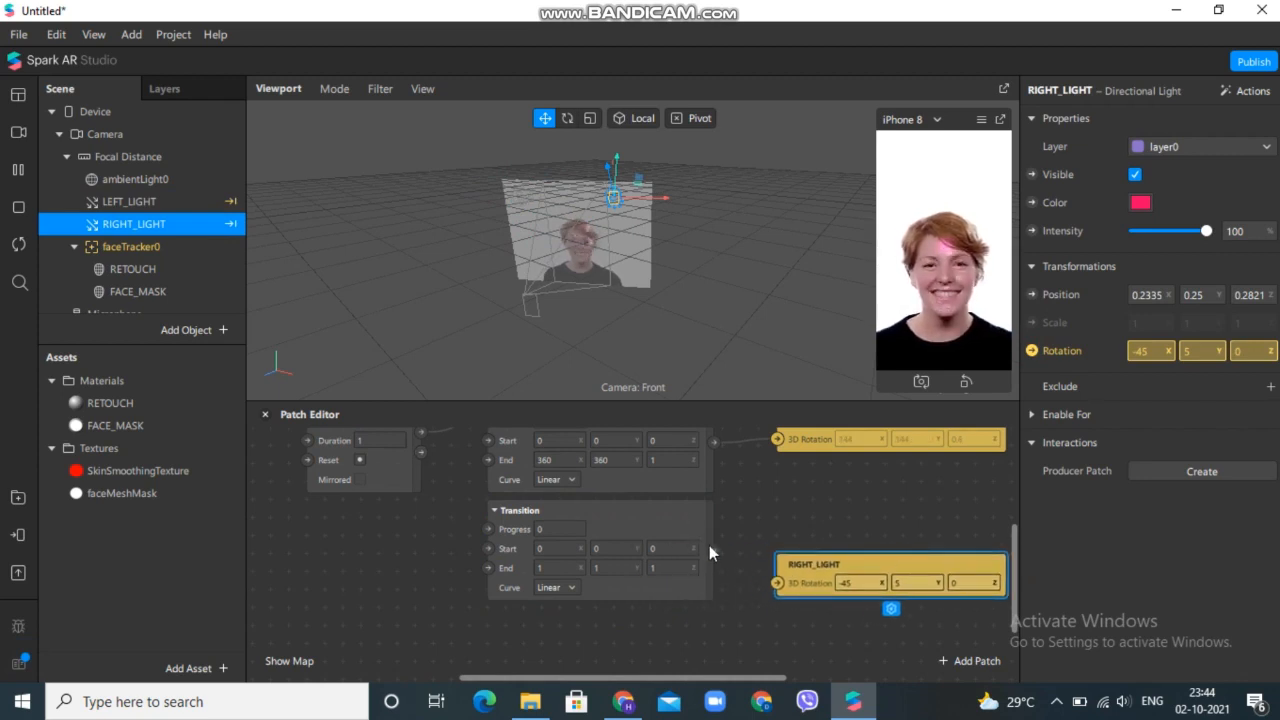
- Connect the second Transition's Value output to RIGHT_LIGHT's 3D Rotation and set that Transition's End Y value to 360
left_click_drag(714, 549, 780, 582)
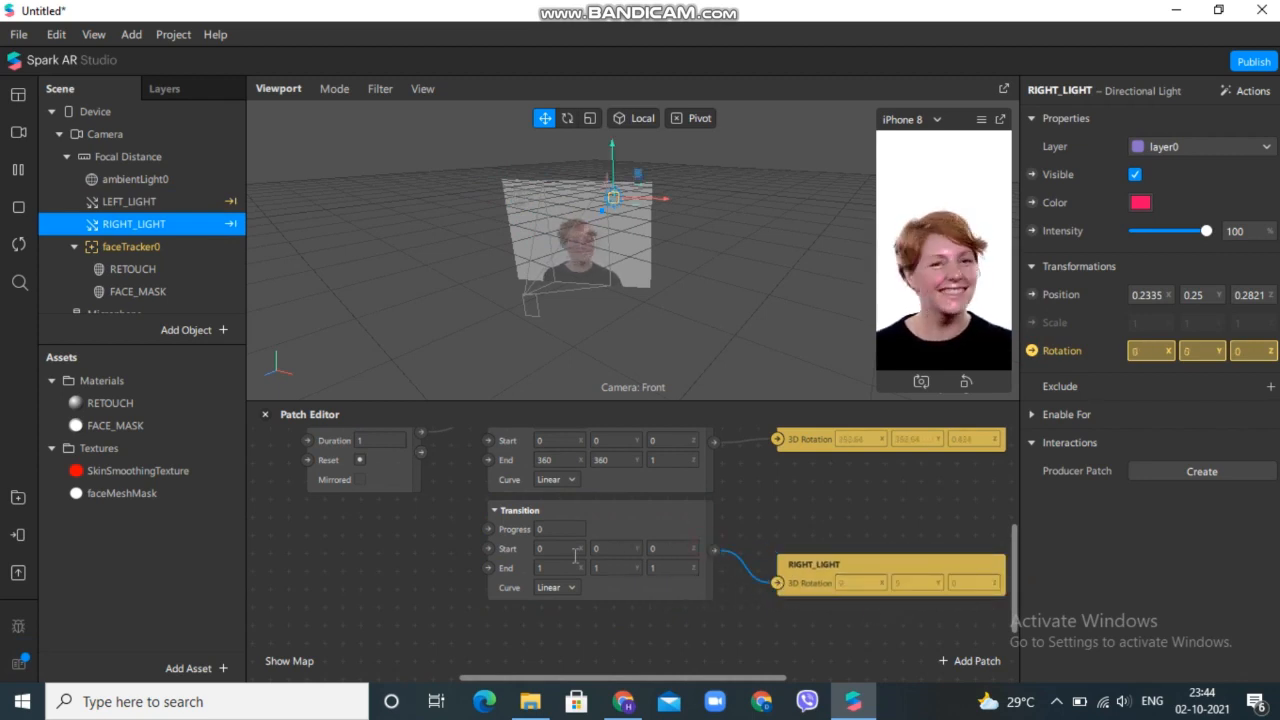
left_click(605, 568)
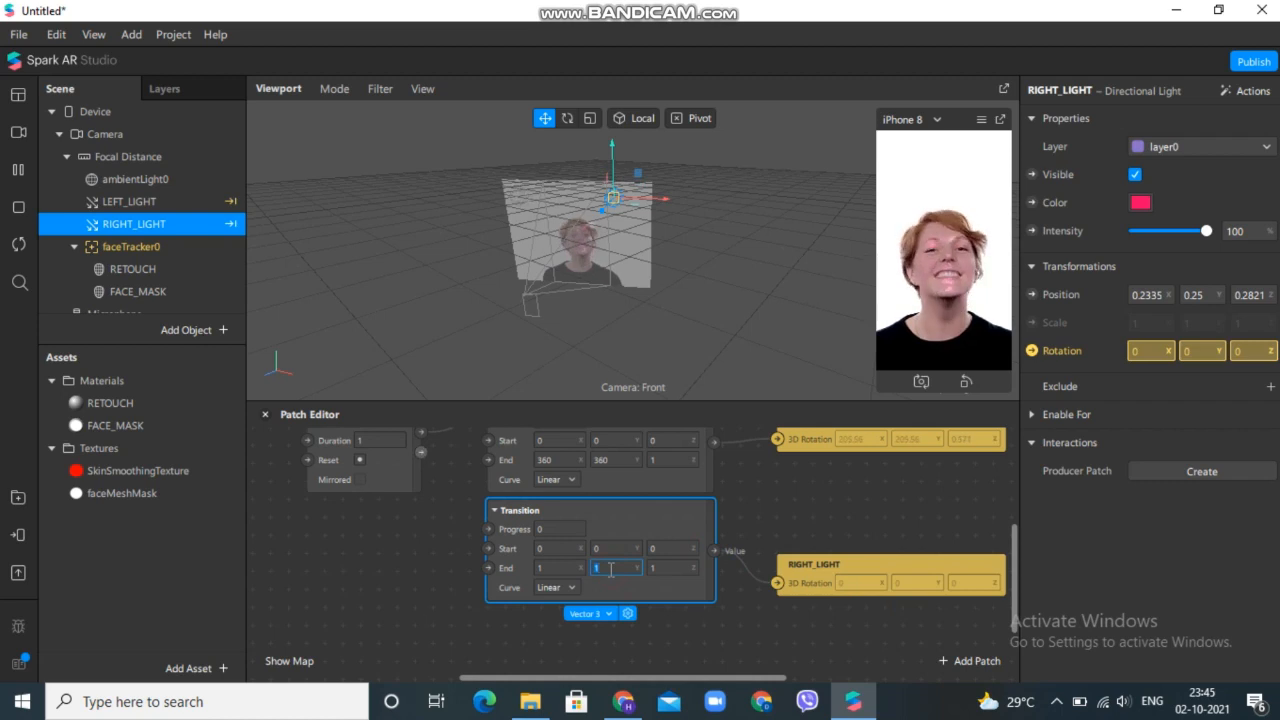
type("360")
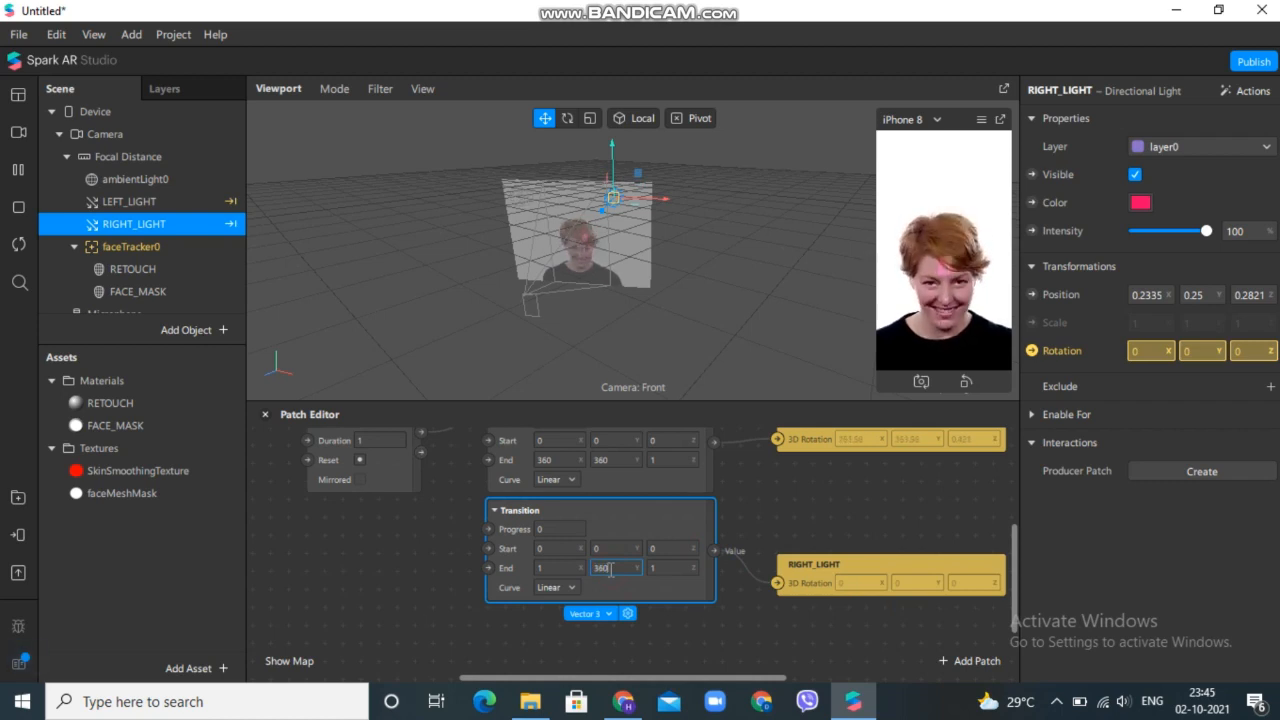
key("Return")
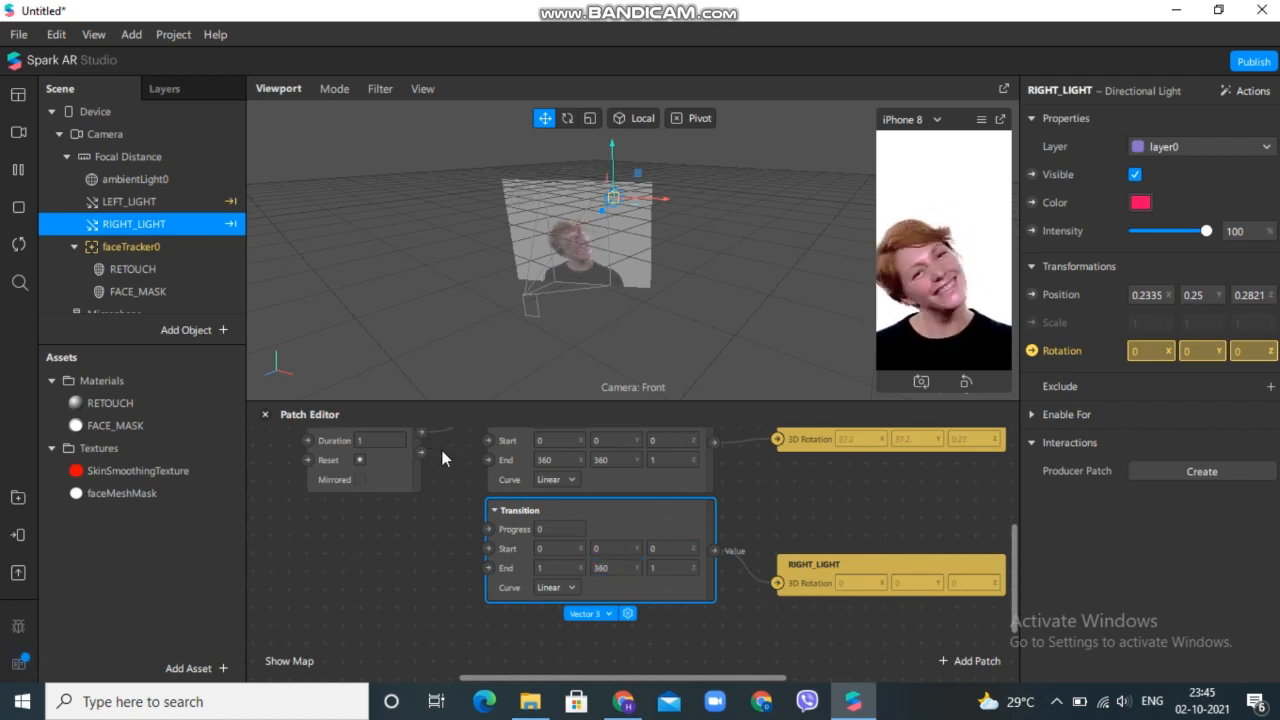
- Connect the Loop Animation's Progress output to the second Transition's Progress input
left_click_drag(443, 450, 448, 398)
left_click_drag(421, 491, 462, 535)
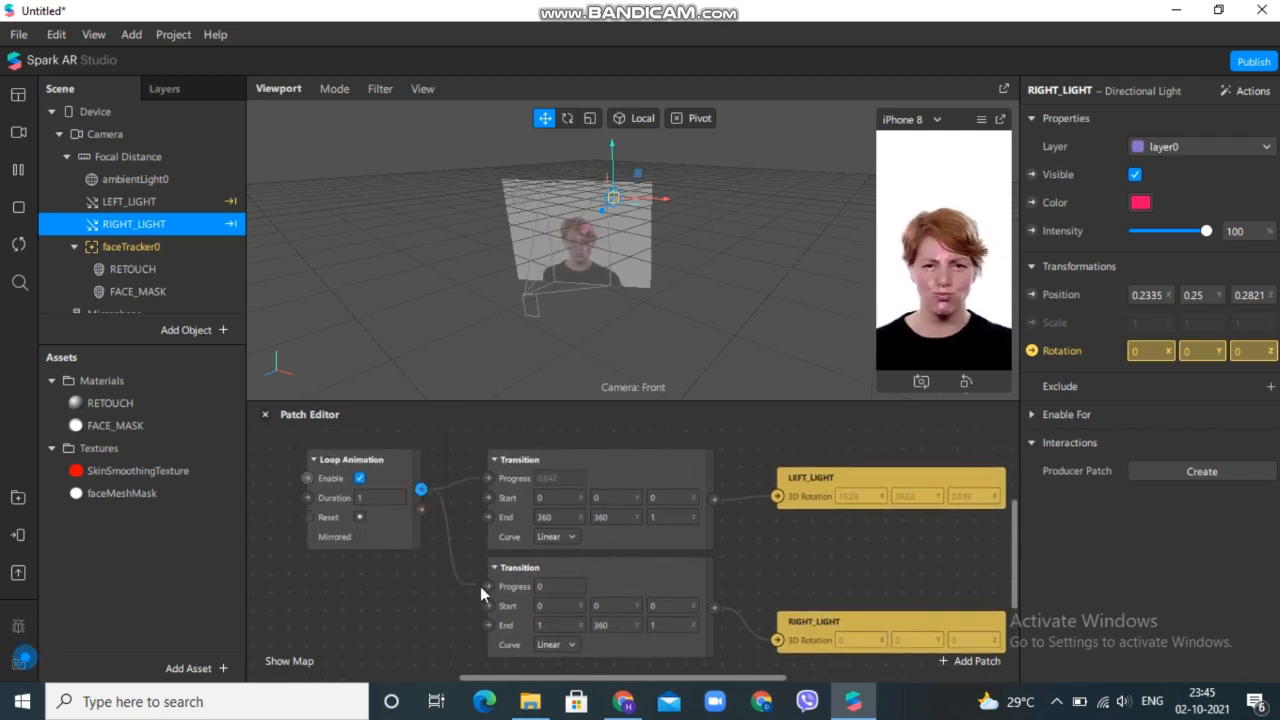
left_click_drag(480, 586, 488, 586)
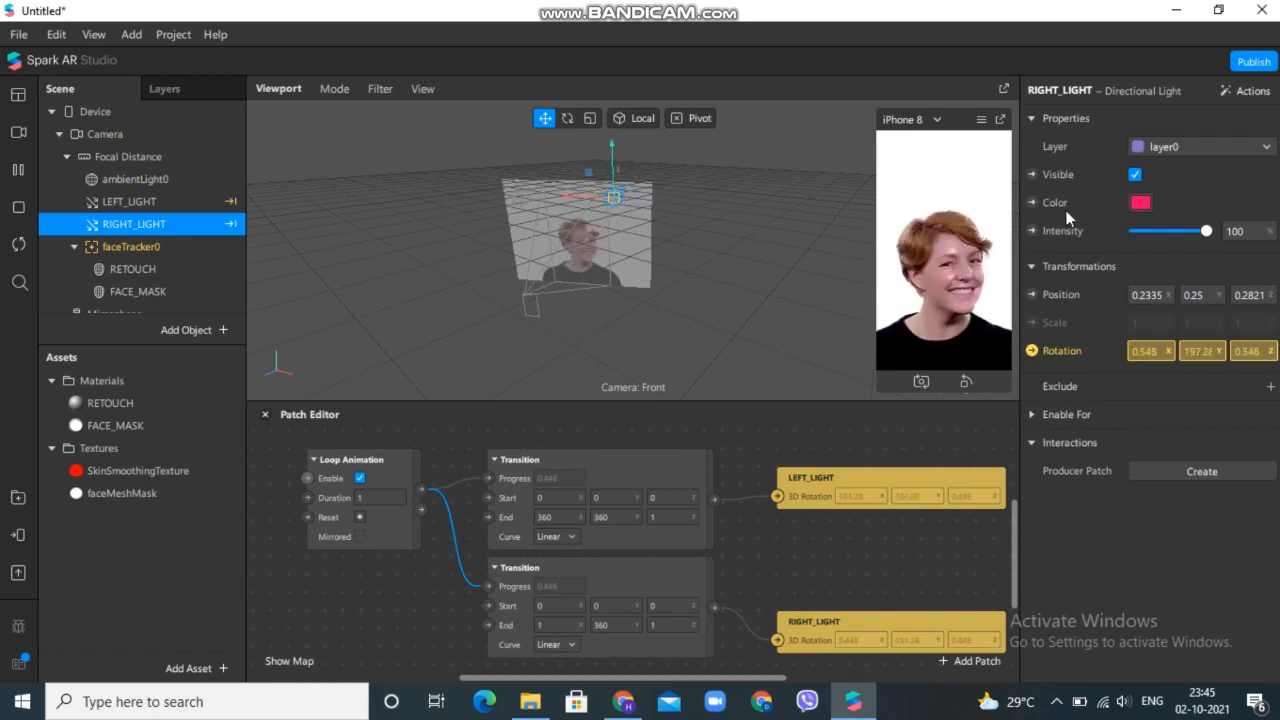
- Try several colours for RIGHT_LIGHT and set it to green #00ff00
left_click(1140, 203)
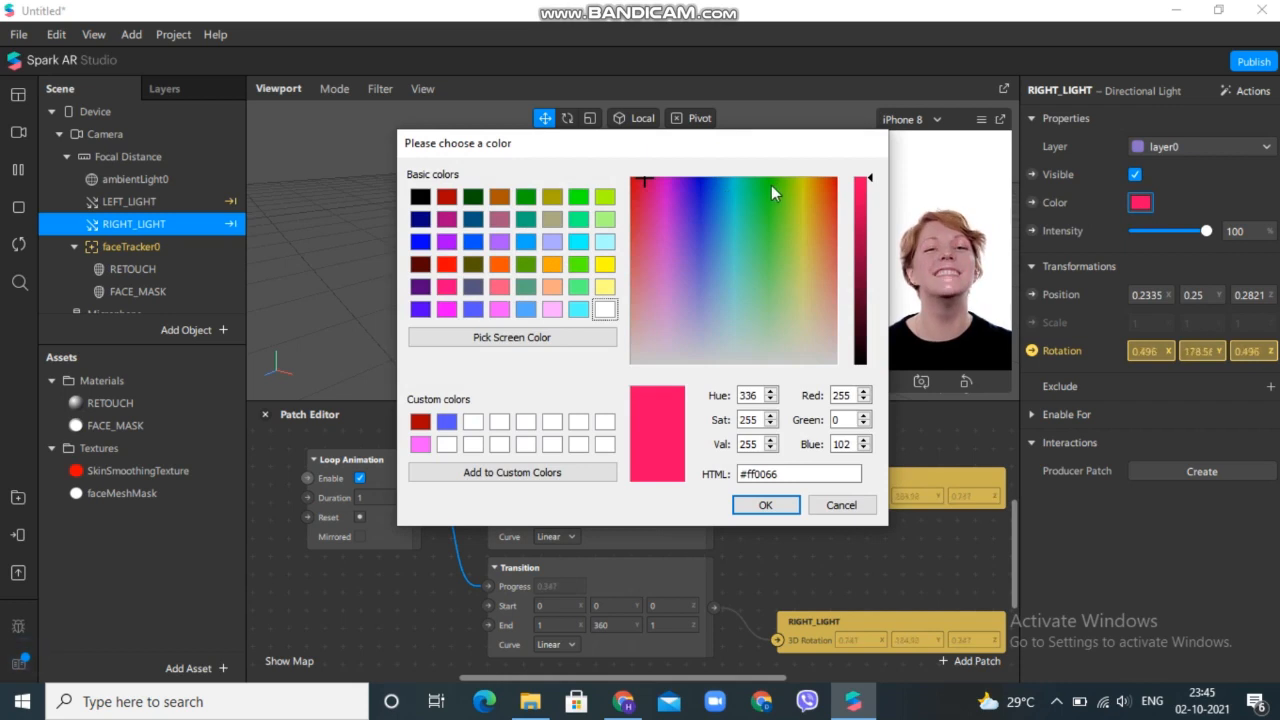
left_click(769, 182)
left_click(605, 264)
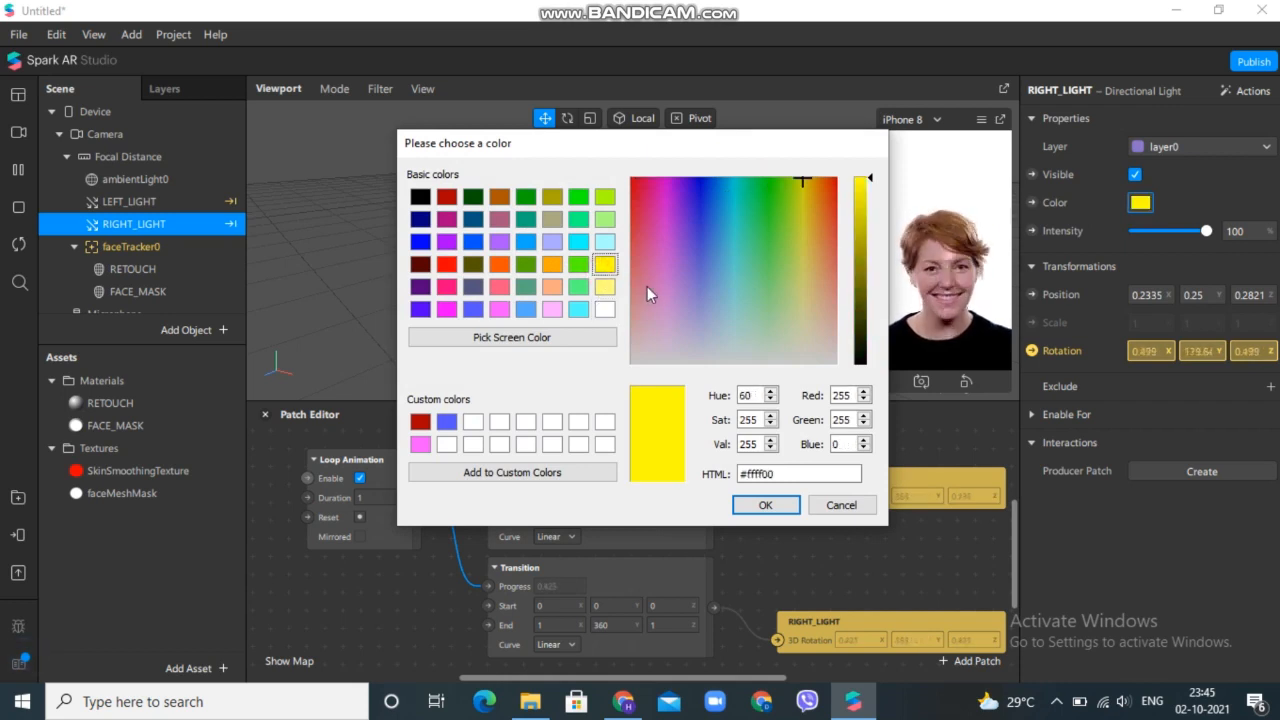
left_click(647, 286)
left_click(552, 264)
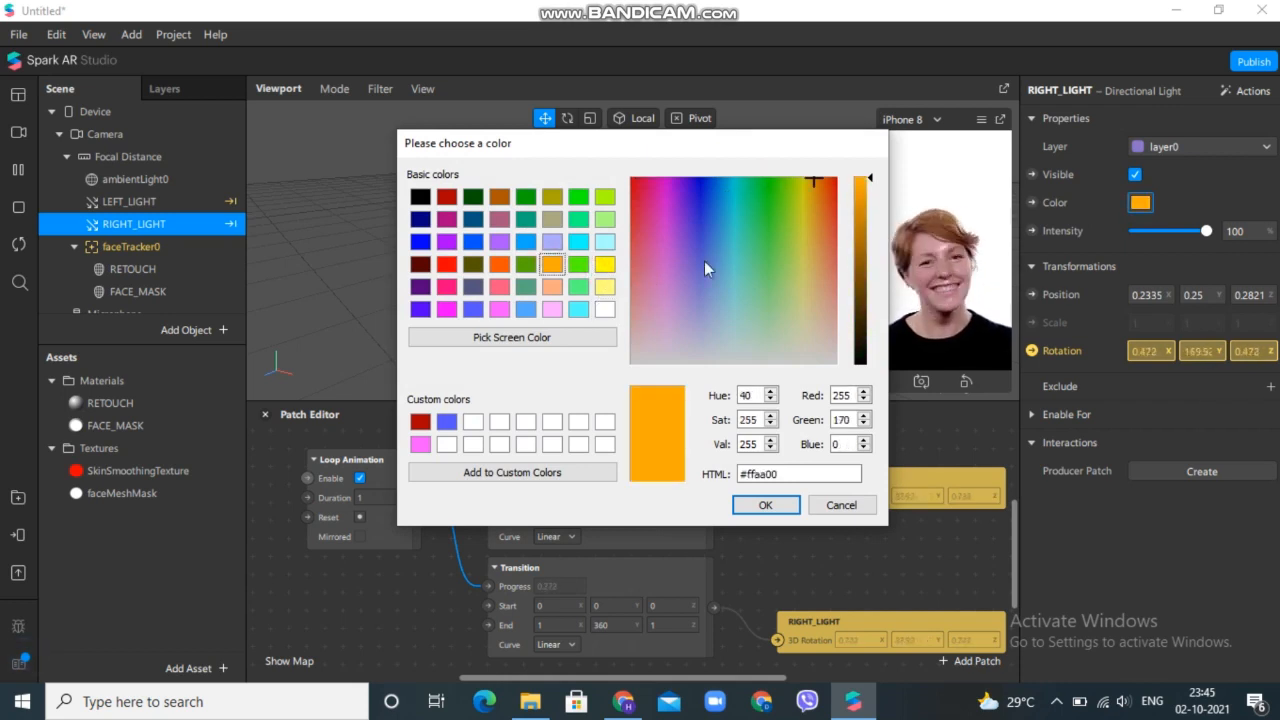
left_click(782, 189)
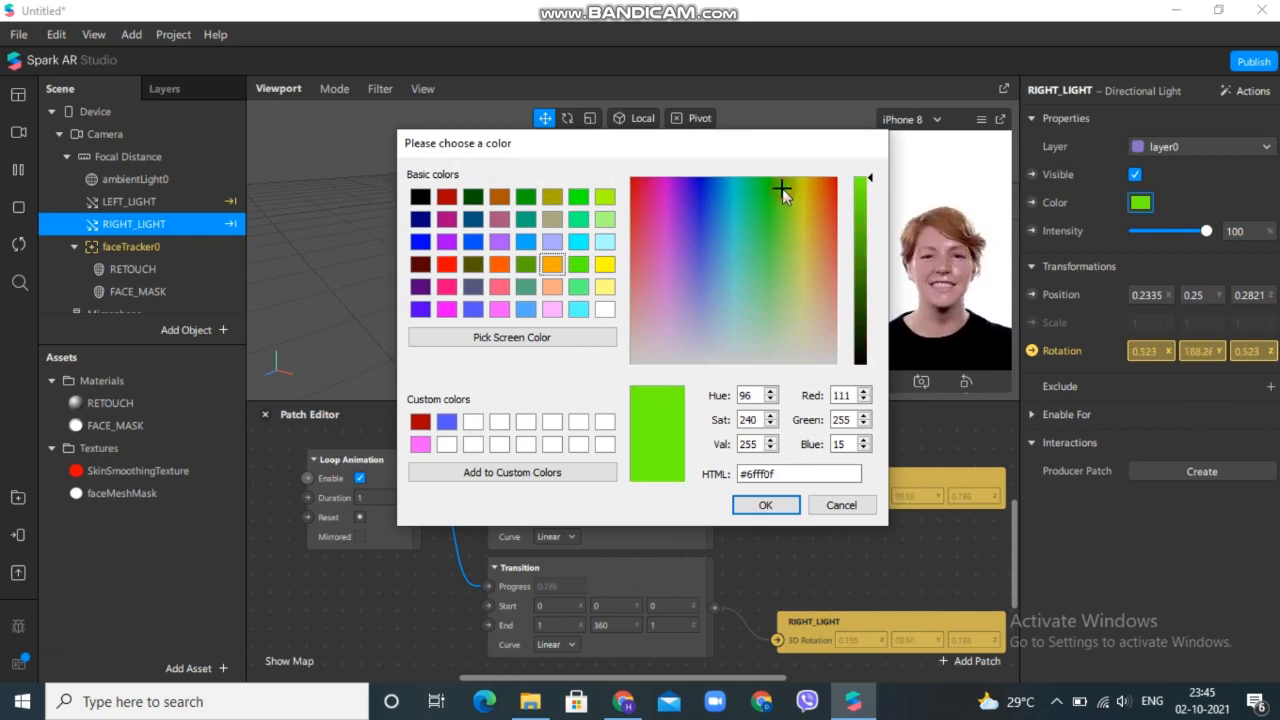
left_click(579, 197)
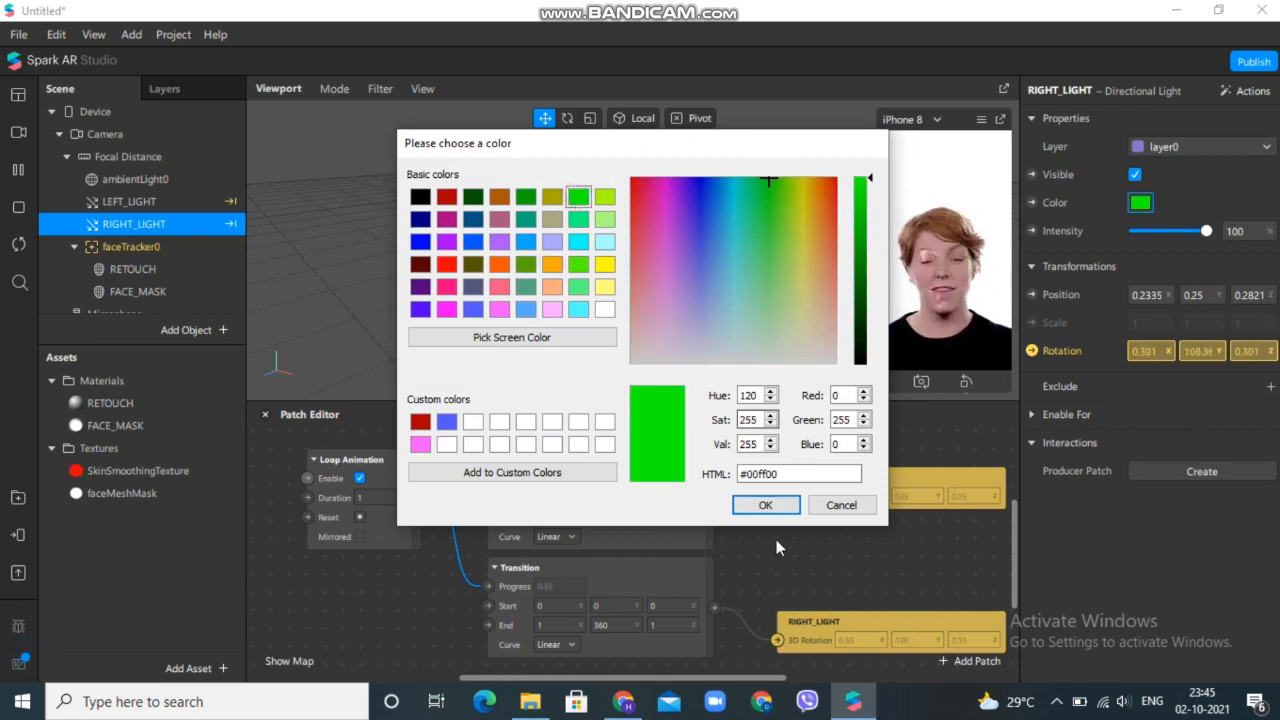
left_click(766, 506)
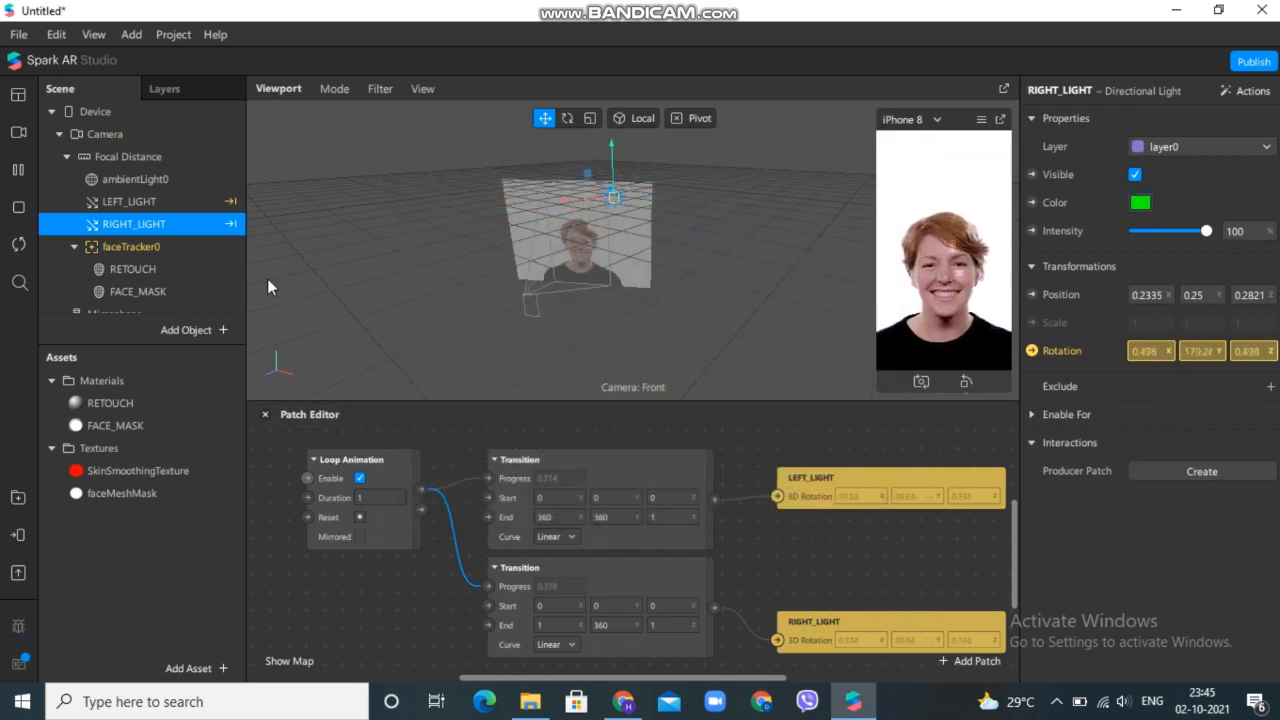
- Try blue and cyan for LEFT_LIGHT, then set its colour to green #00ff00
left_click(172, 199)
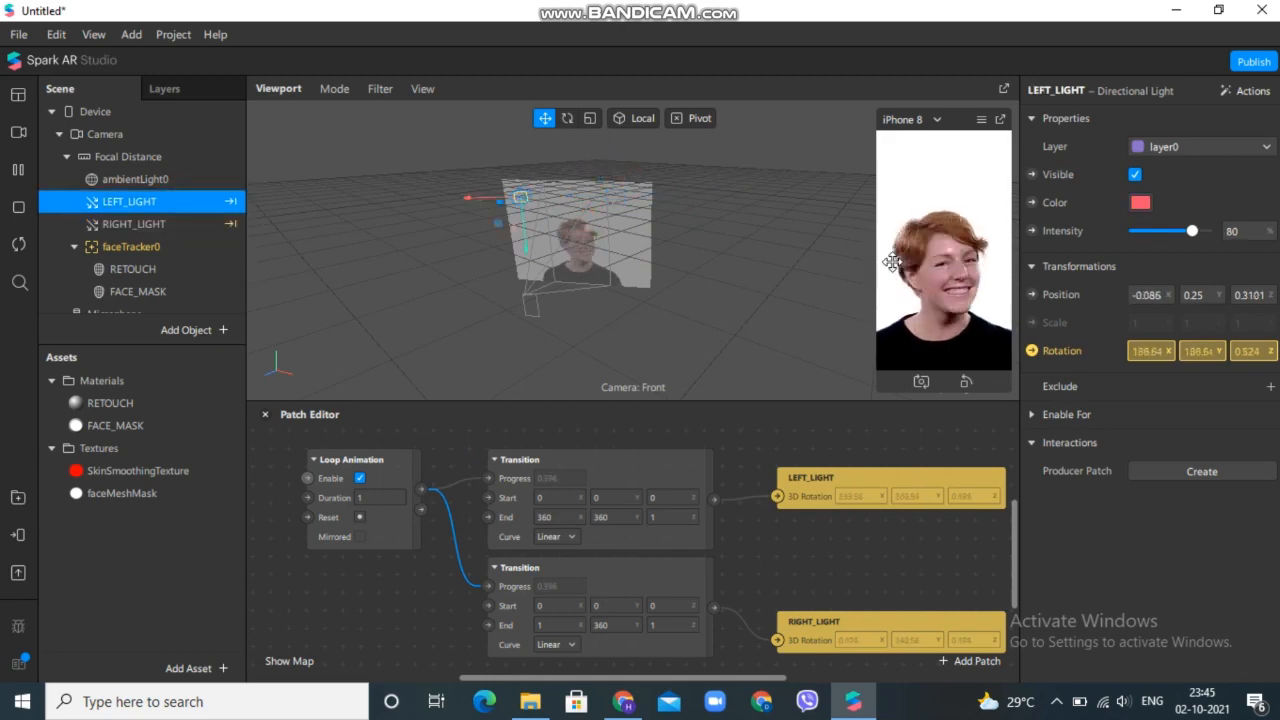
left_click(1140, 202)
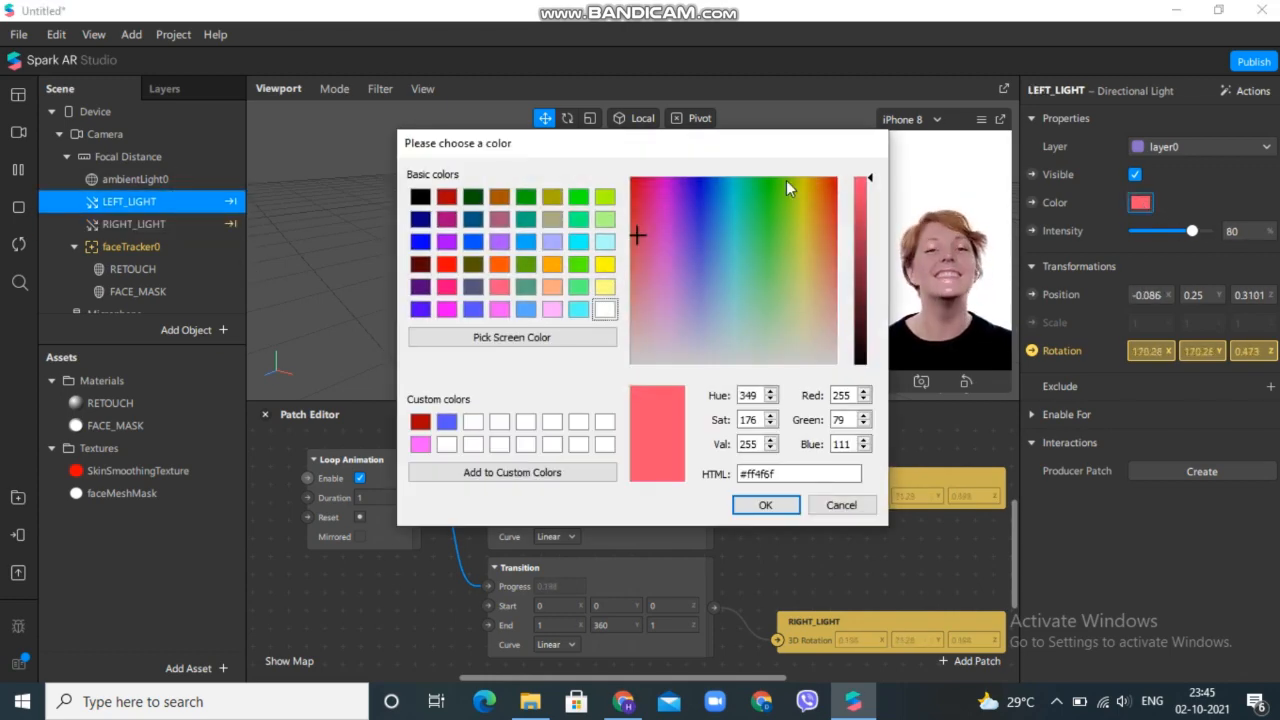
left_click(712, 195)
left_click(705, 262)
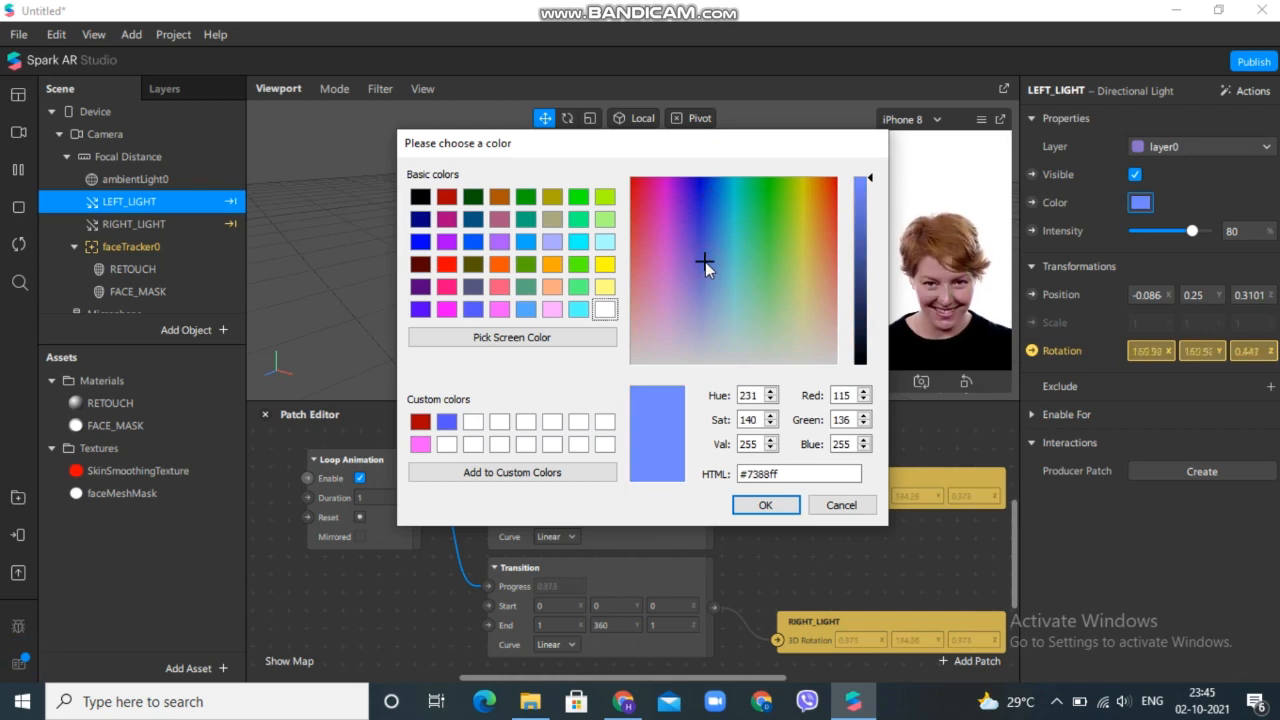
left_click(578, 241)
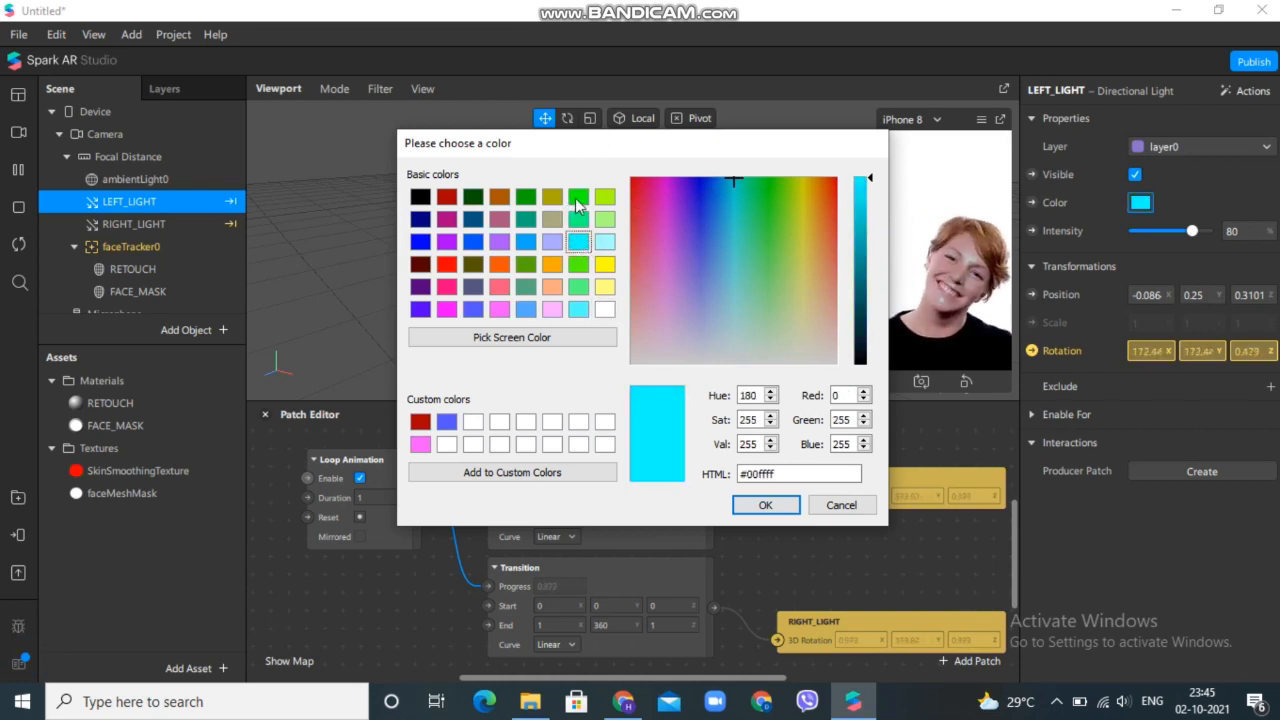
left_click(578, 198)
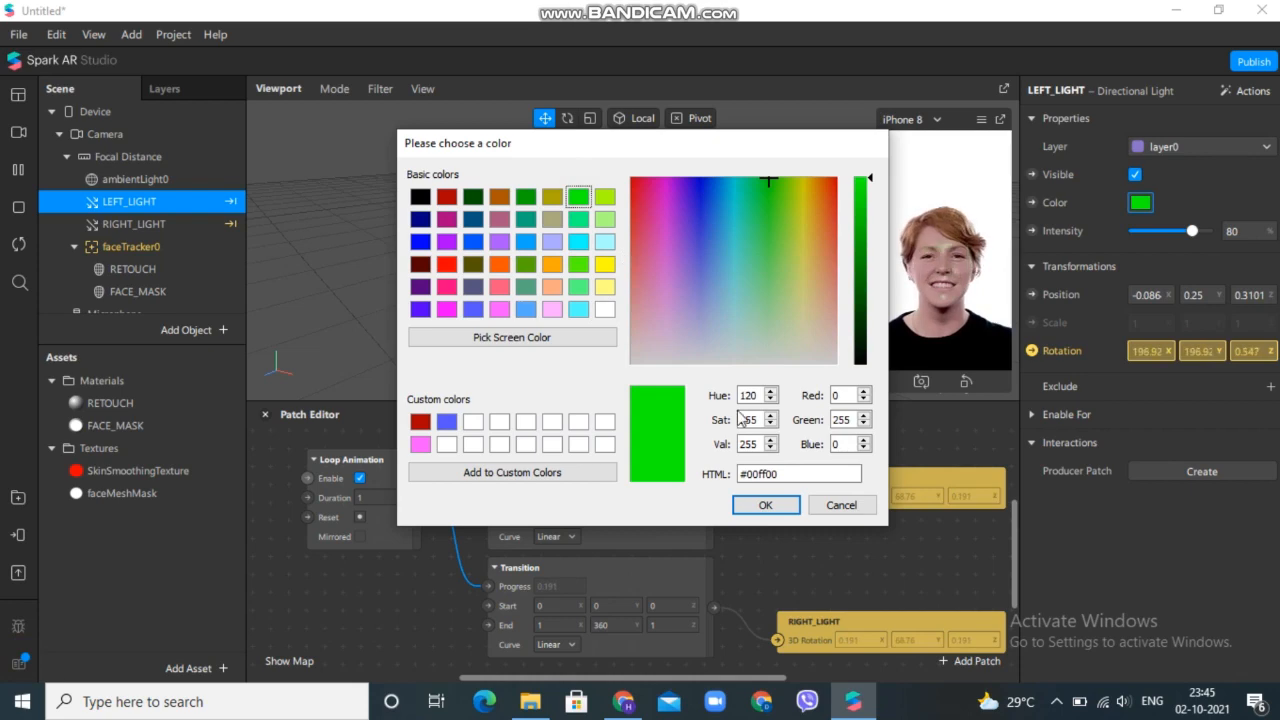
left_click(762, 505)
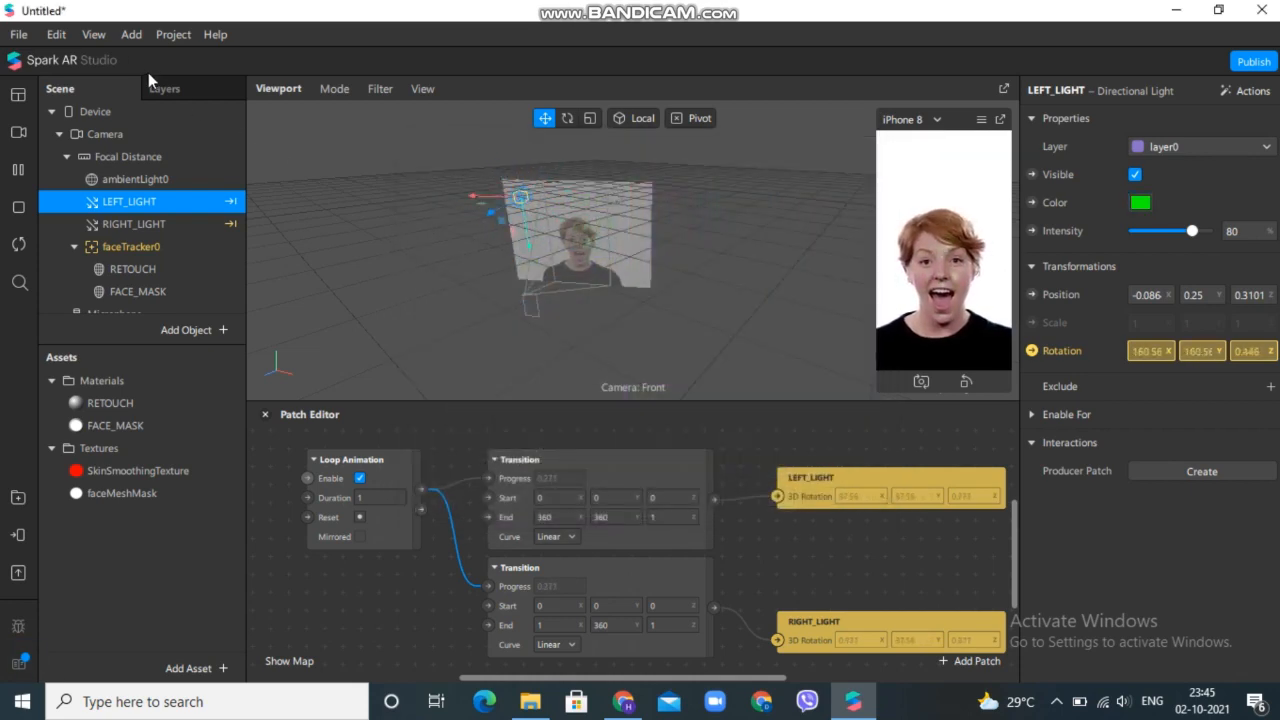
- Hide the Patch Editor and enlarge the iPhone 8 preview of the effect
left_click(94, 34)
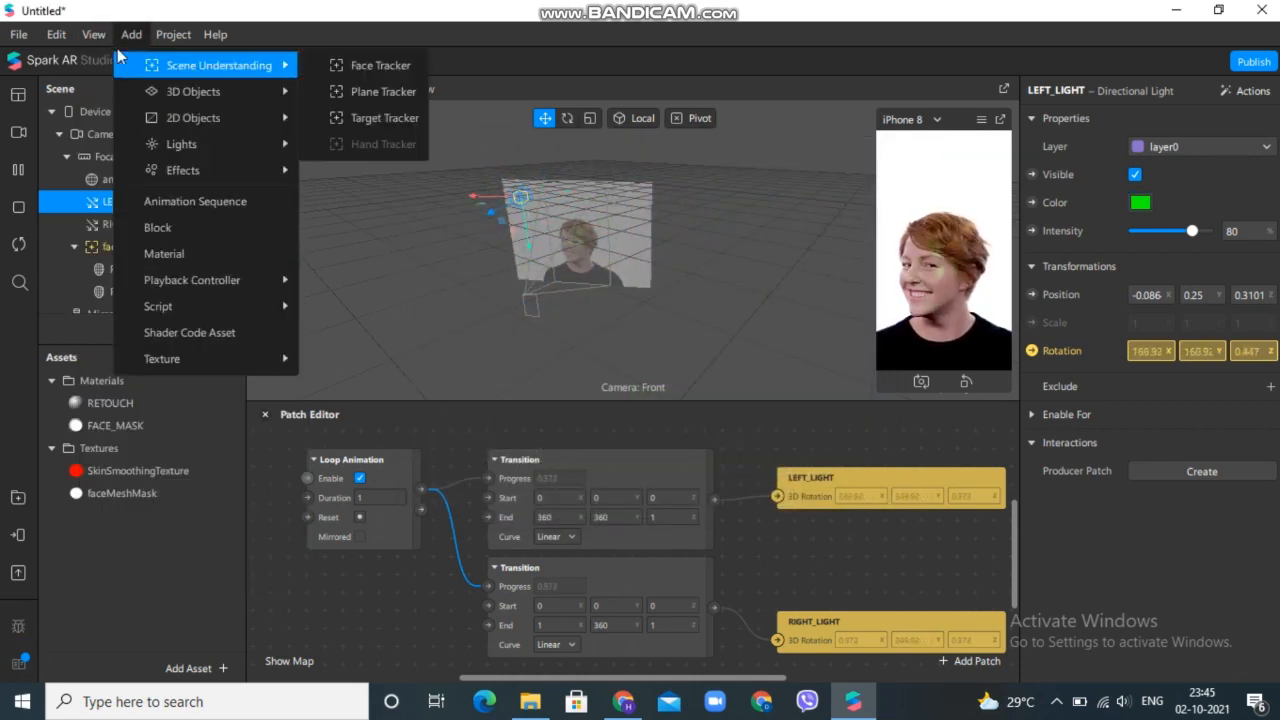
left_click(190, 65)
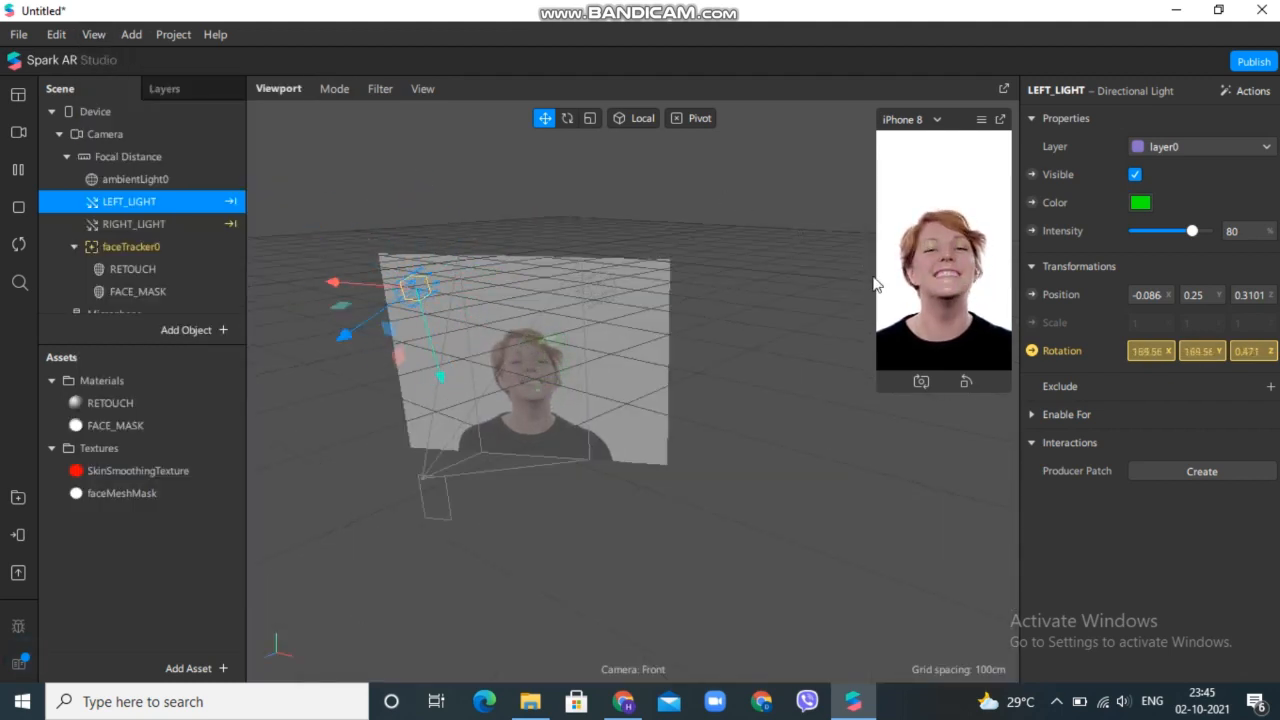
left_click_drag(741, 429, 658, 510)
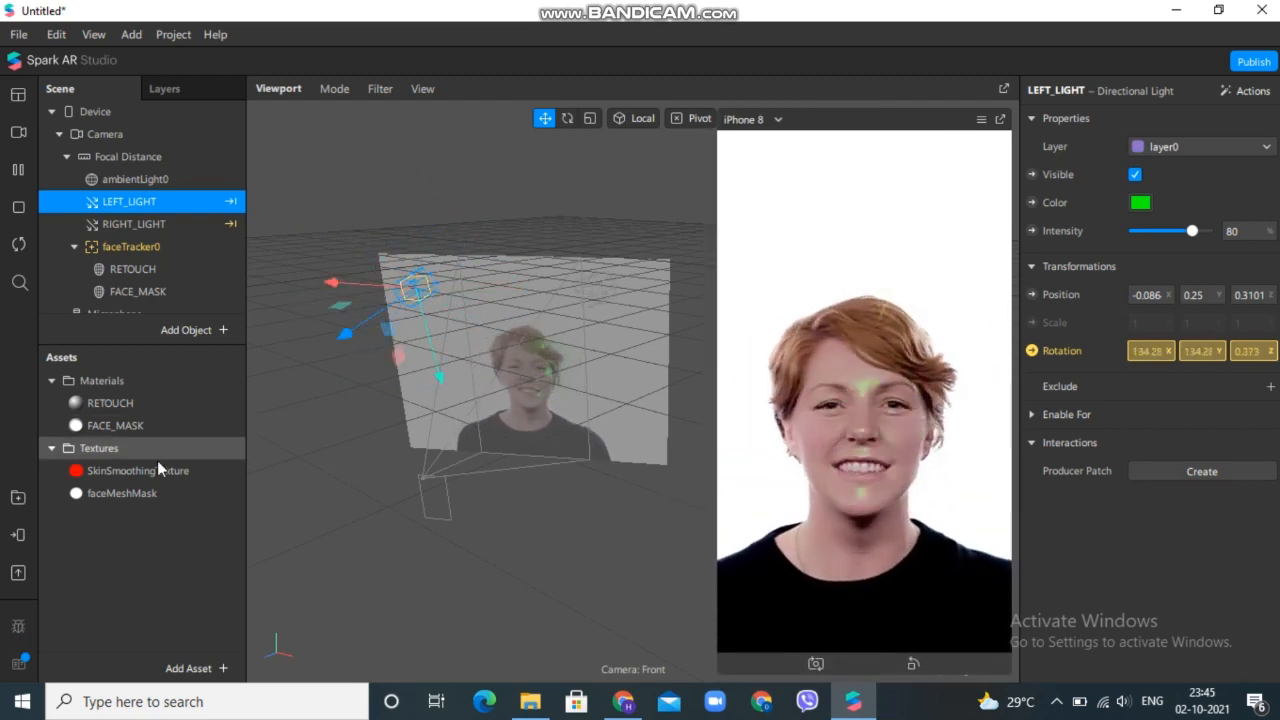
- Set the FACE_MASK material's roughness to 10%
double_click(175, 411)
key("Return")
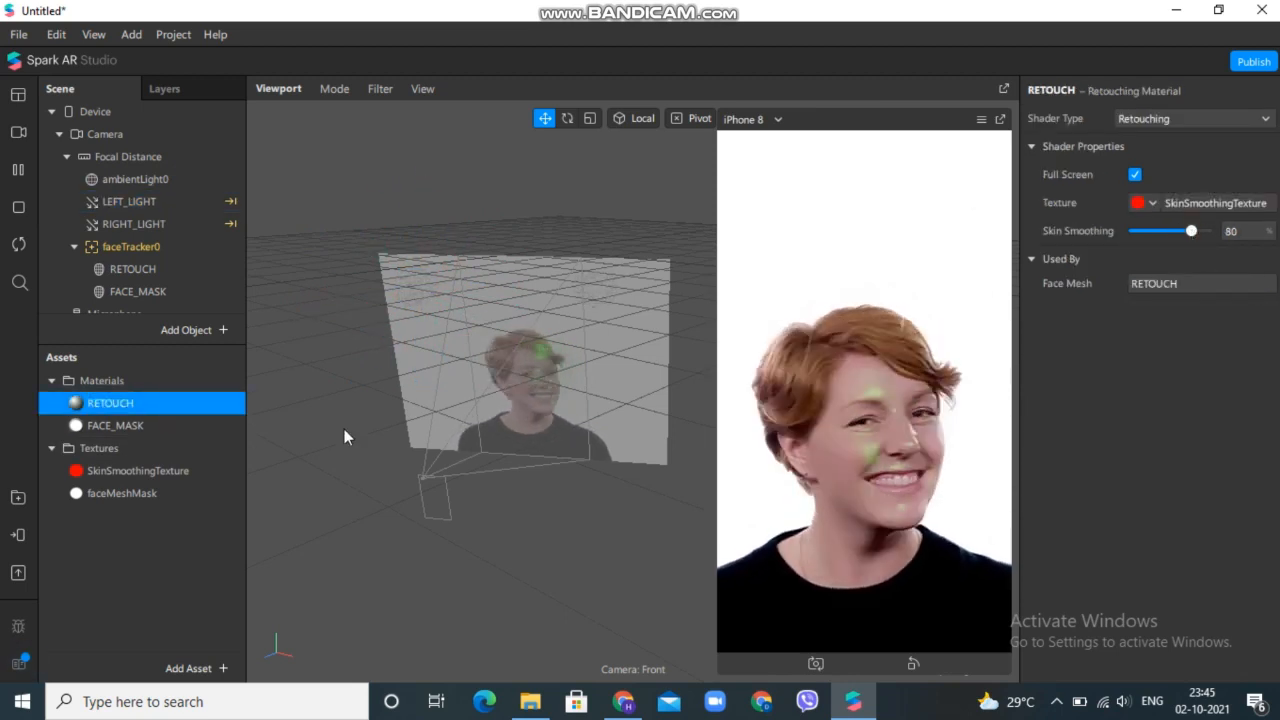
left_click(145, 422)
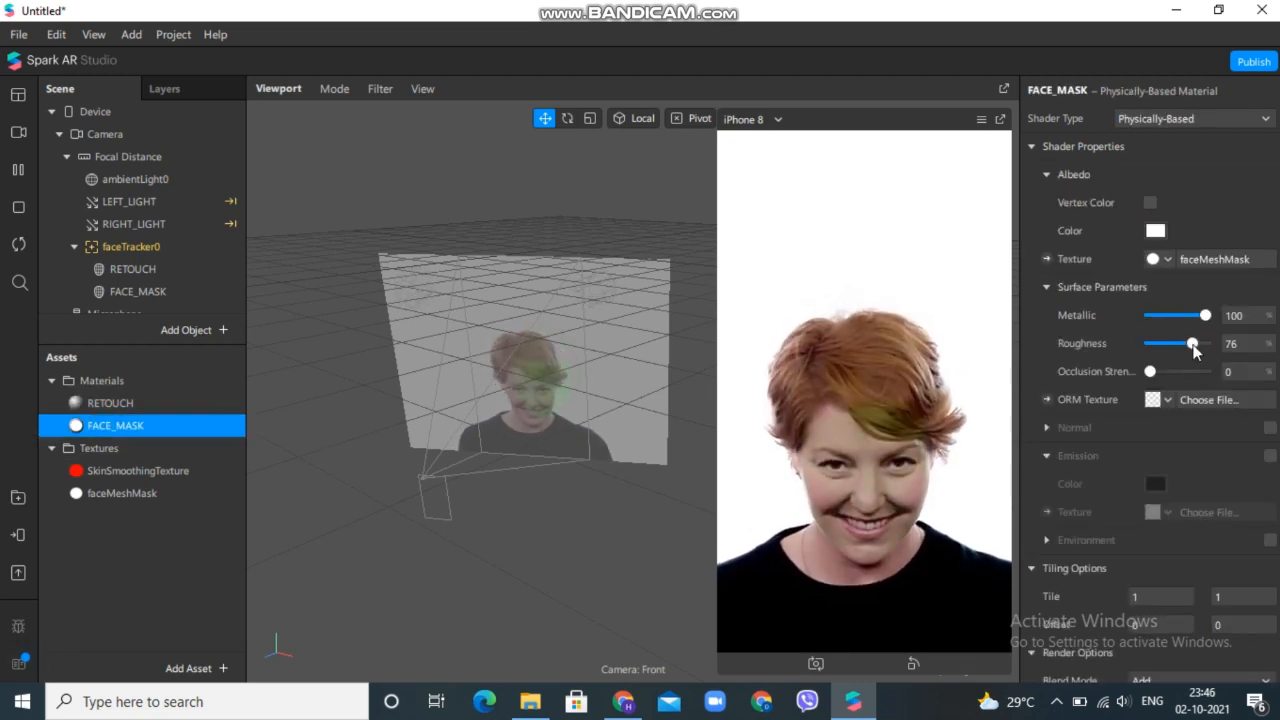
left_click(1155, 342)
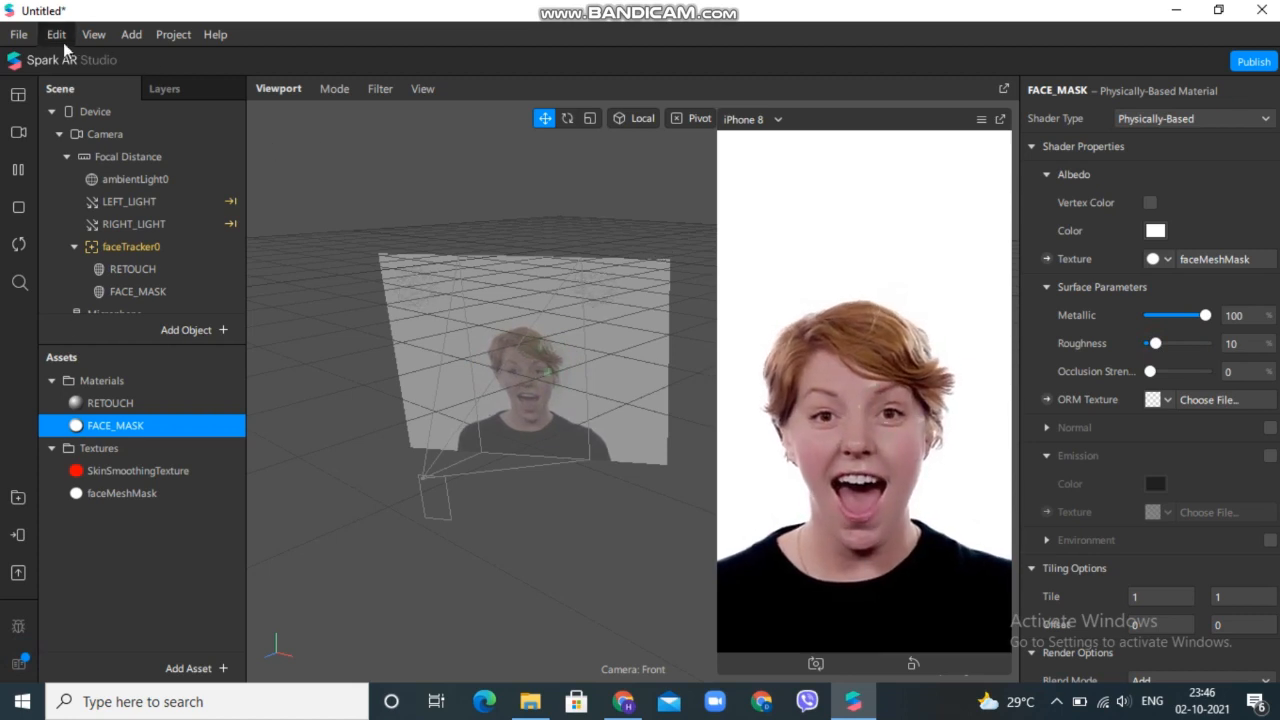
- Upload the project to Spark AR Hub as a new effect for publishing
left_click(26, 539)
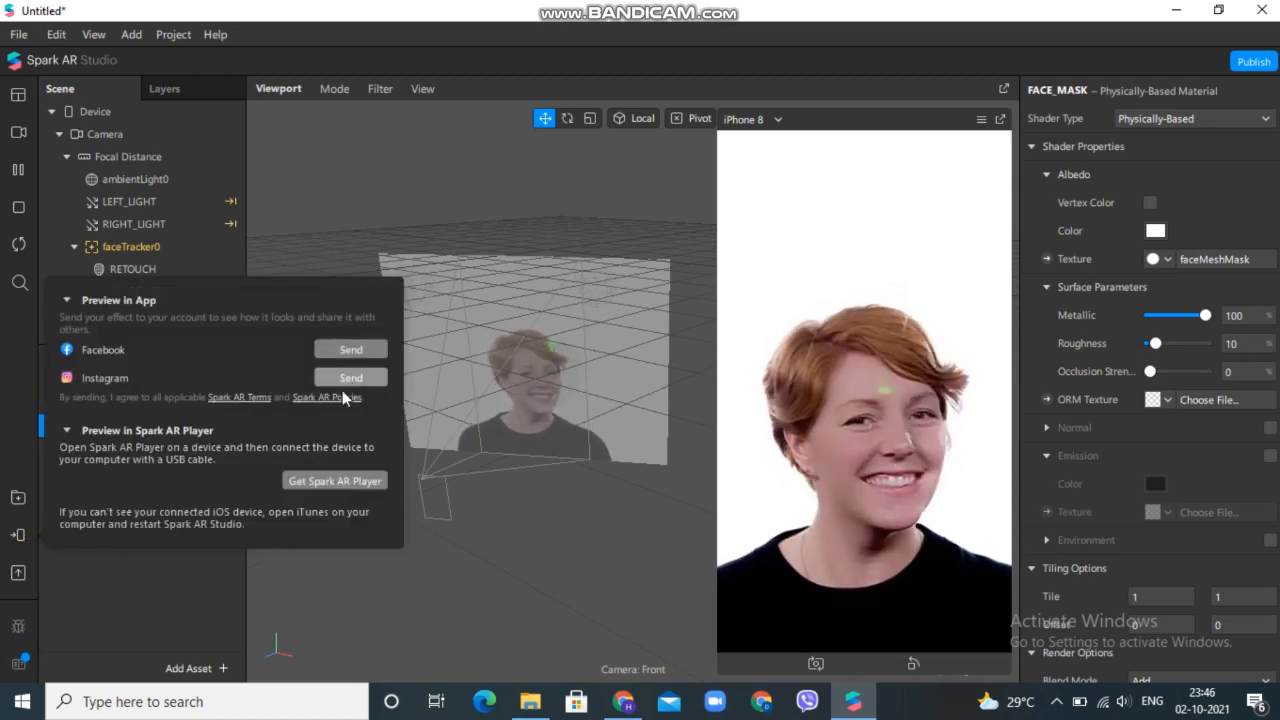
left_click(14, 574)
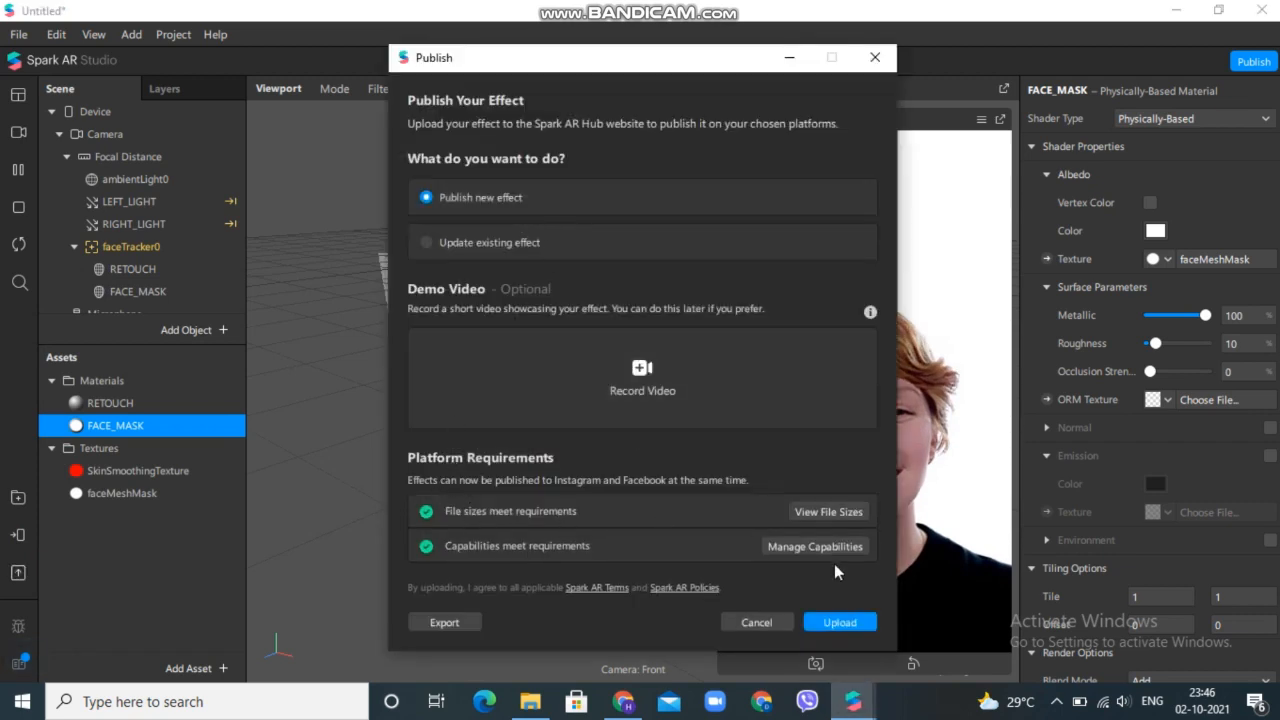
left_click(840, 622)
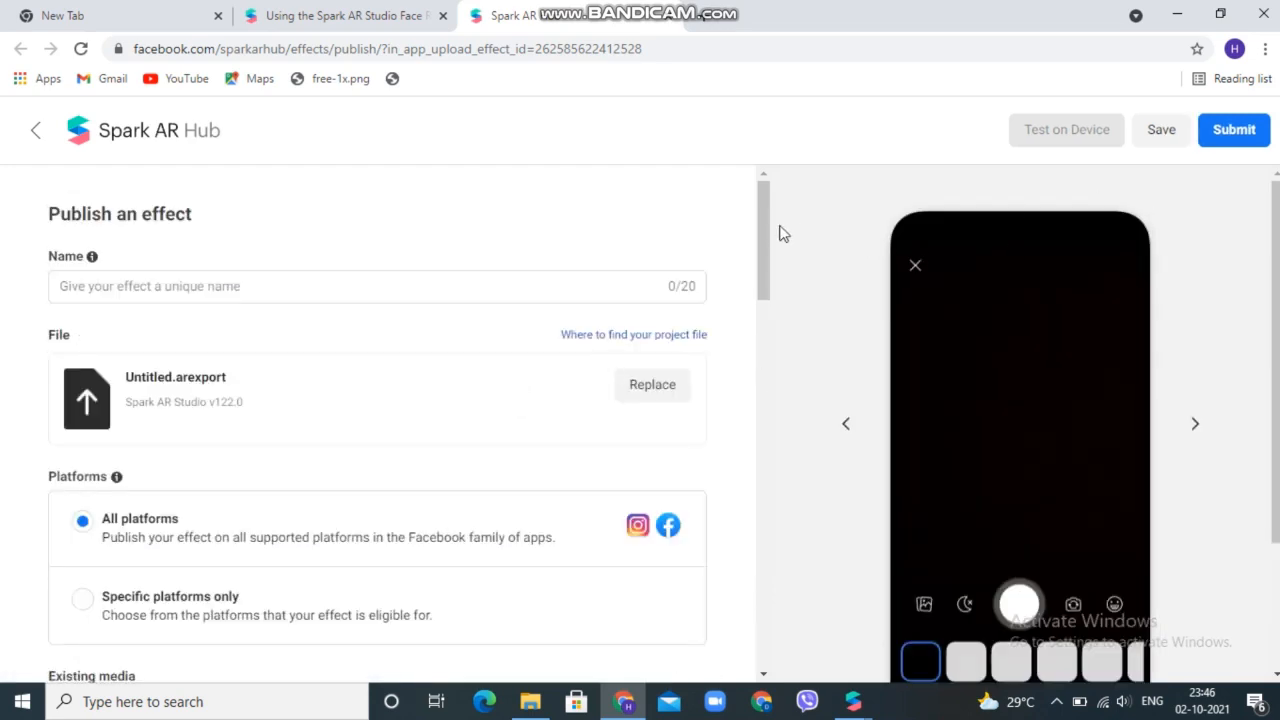
- Leave the publish form for the Spark AR Hub dashboard and look through the list of existing effects
left_click_drag(767, 234, 838, 103)
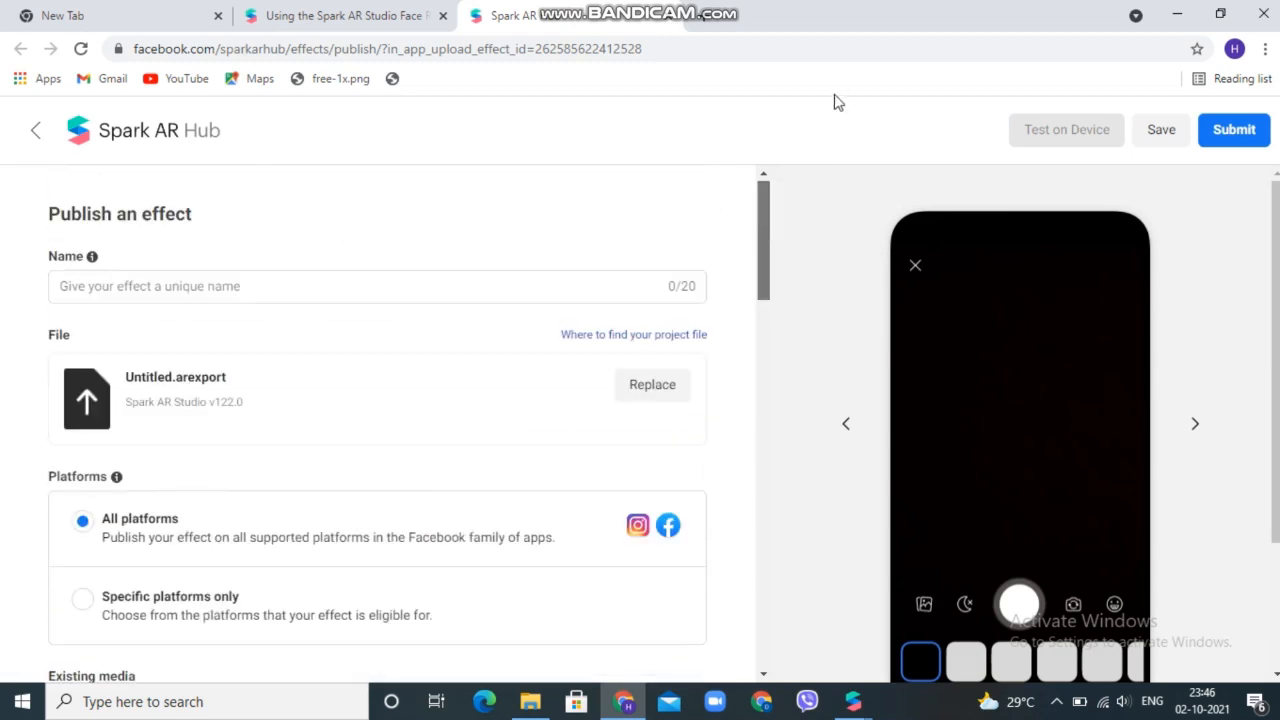
left_click(35, 136)
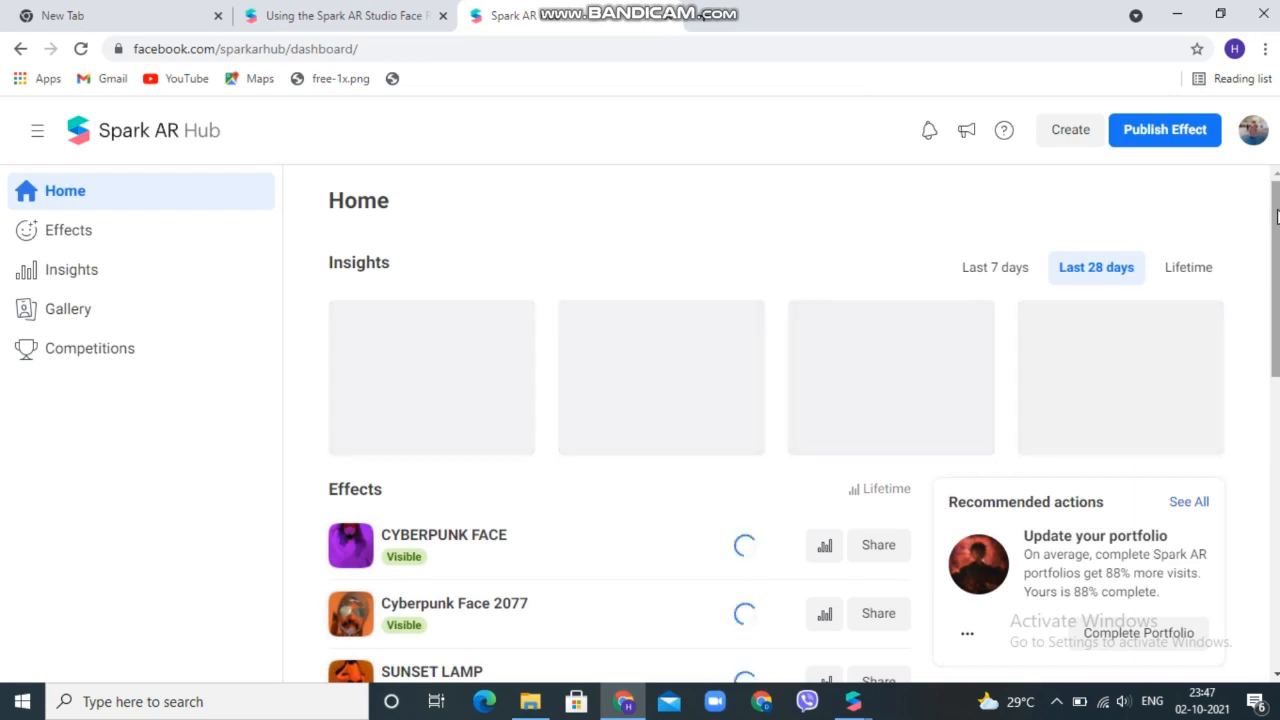
left_click_drag(1277, 216, 1277, 324)
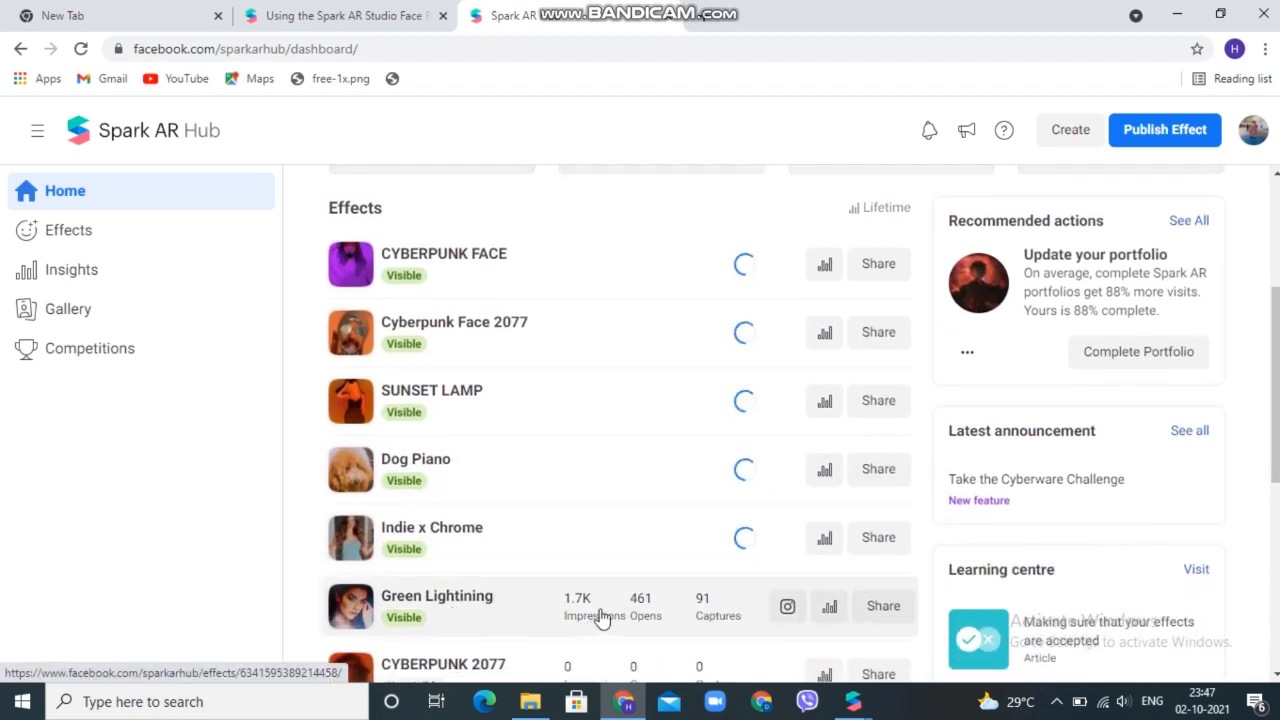
- Open the Green Lightining effect's overview and examine its competition status, 28-day insights and phone preview
left_click(470, 603)
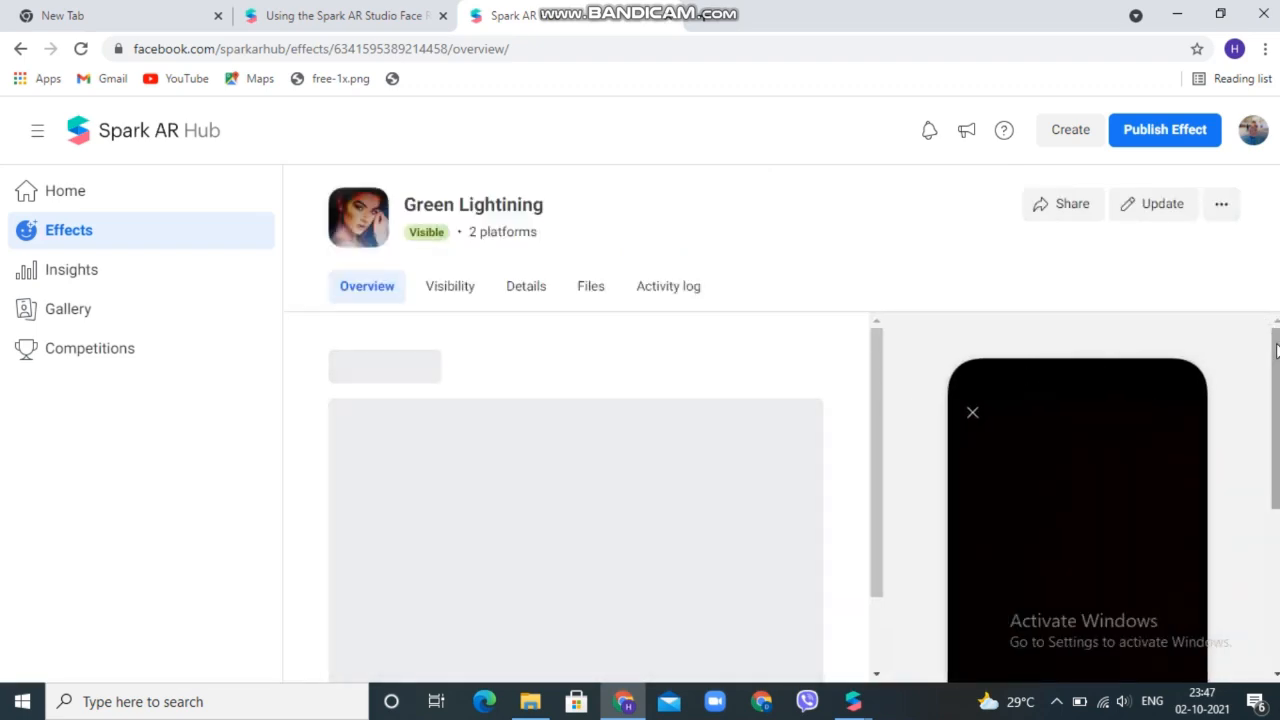
mouse_move(1275, 348)
left_mouse_down()
mouse_move(1277, 471)
mouse_move(1277, 336)
left_mouse_up()
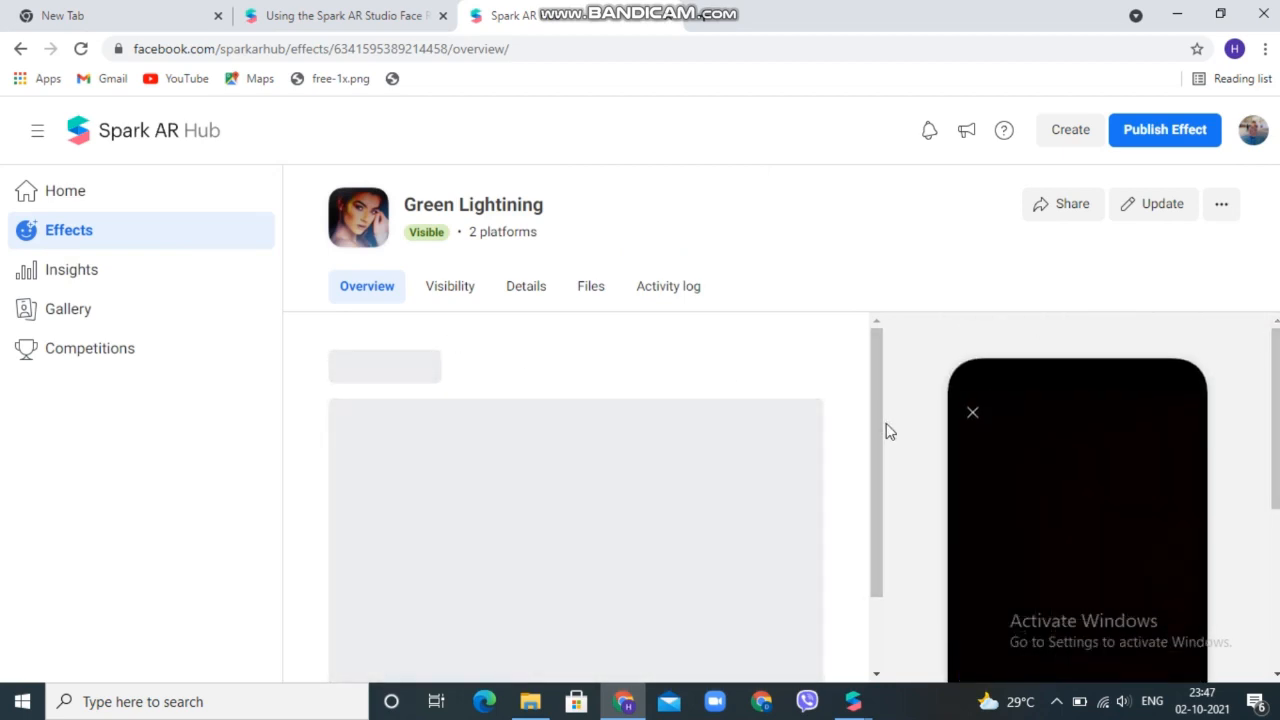
left_click_drag(880, 417, 880, 305)
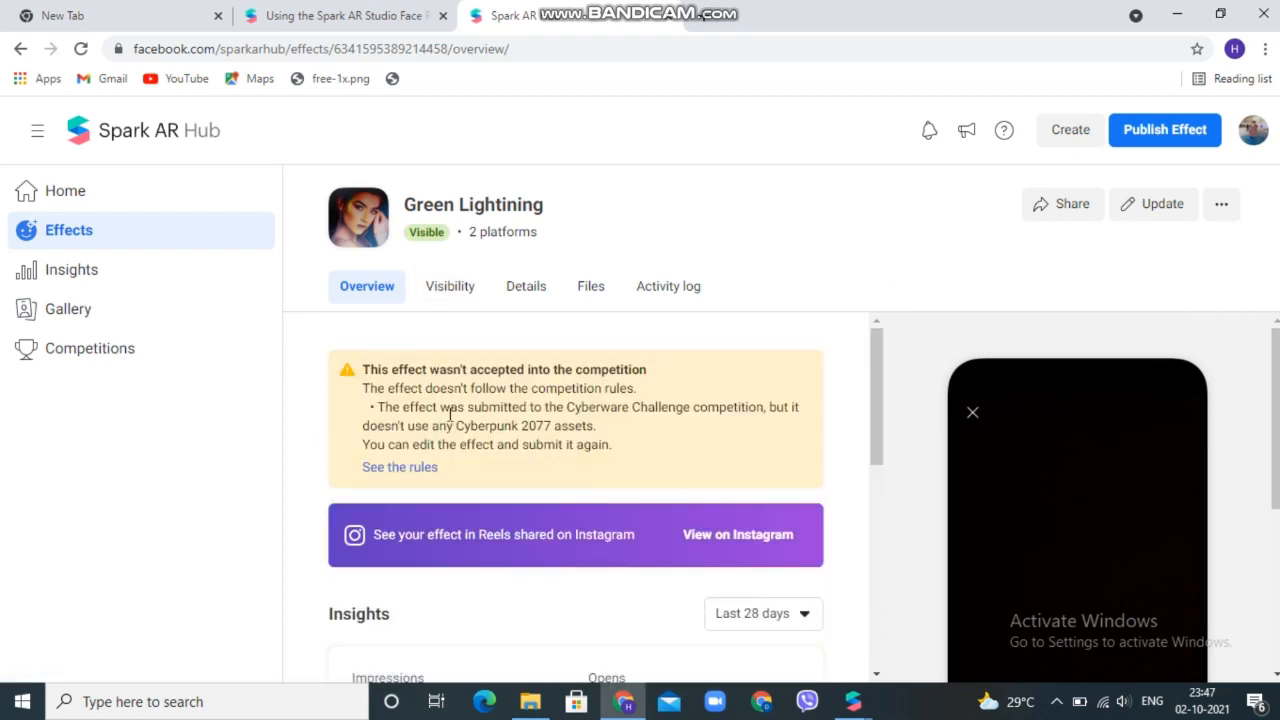
left_click(870, 390)
left_click_drag(871, 390, 880, 497)
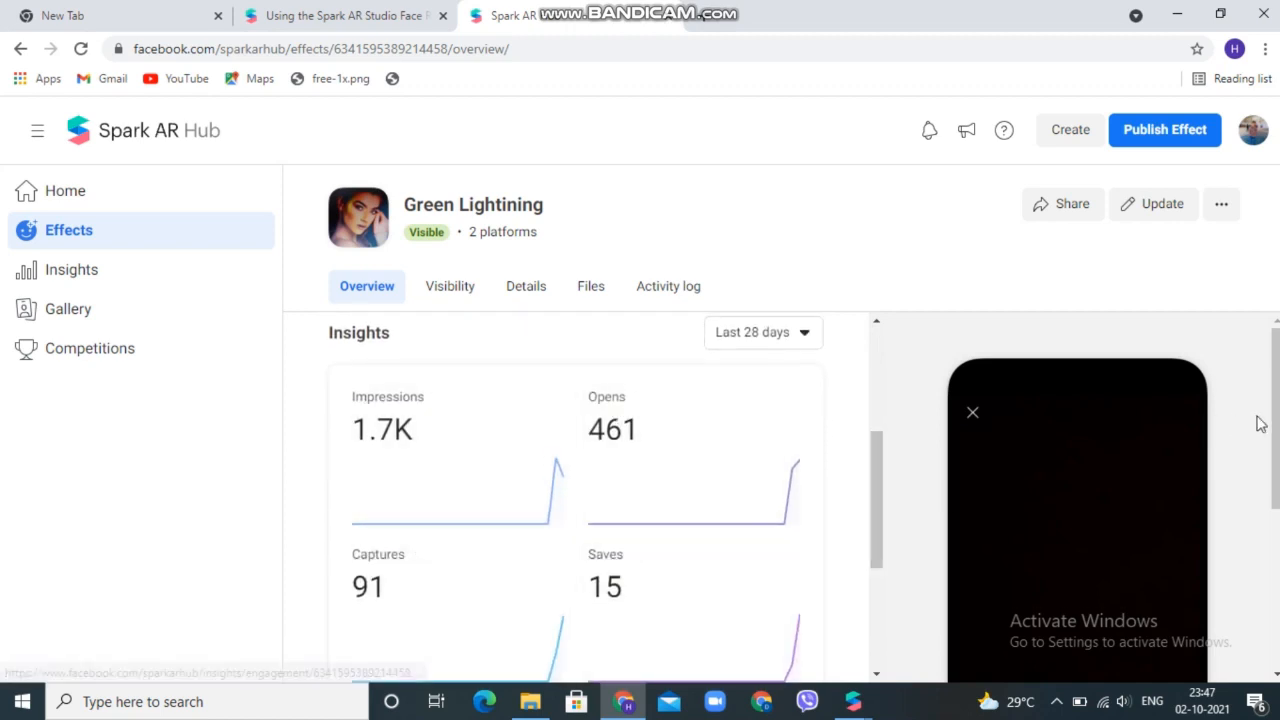
scroll(1277, 420, "down", 3)
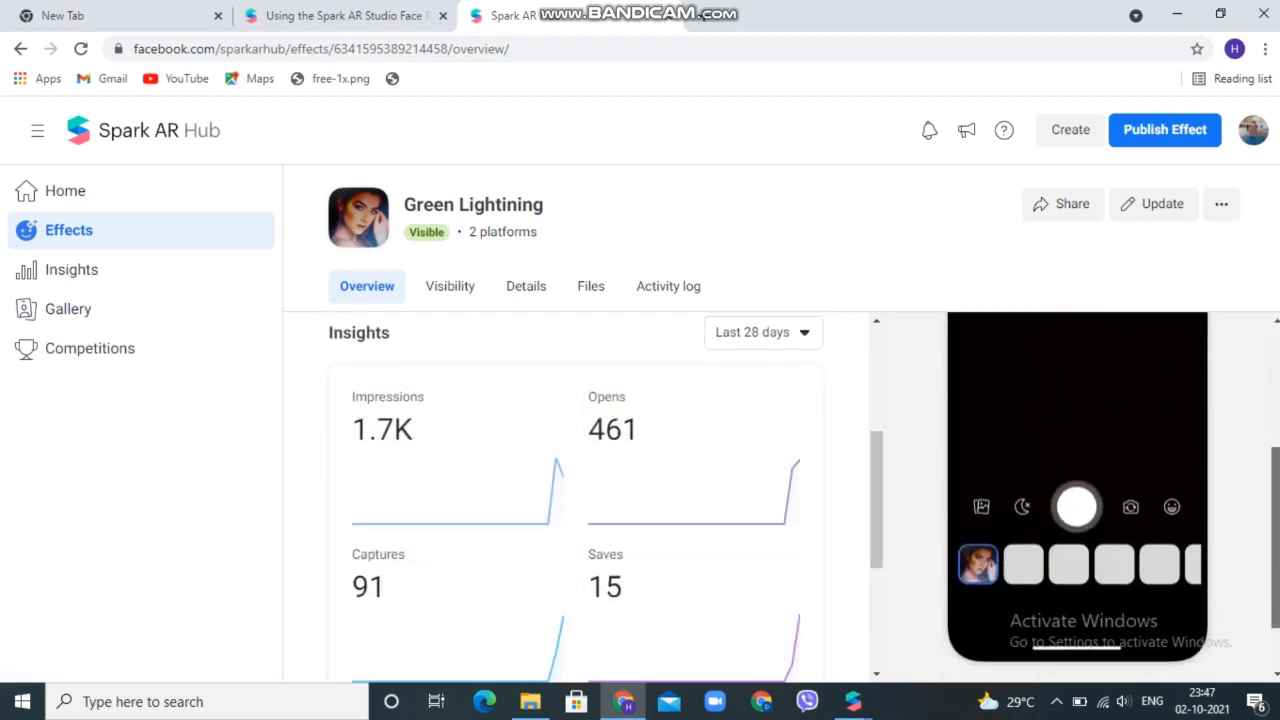
scroll(1077, 480, "up", 3)
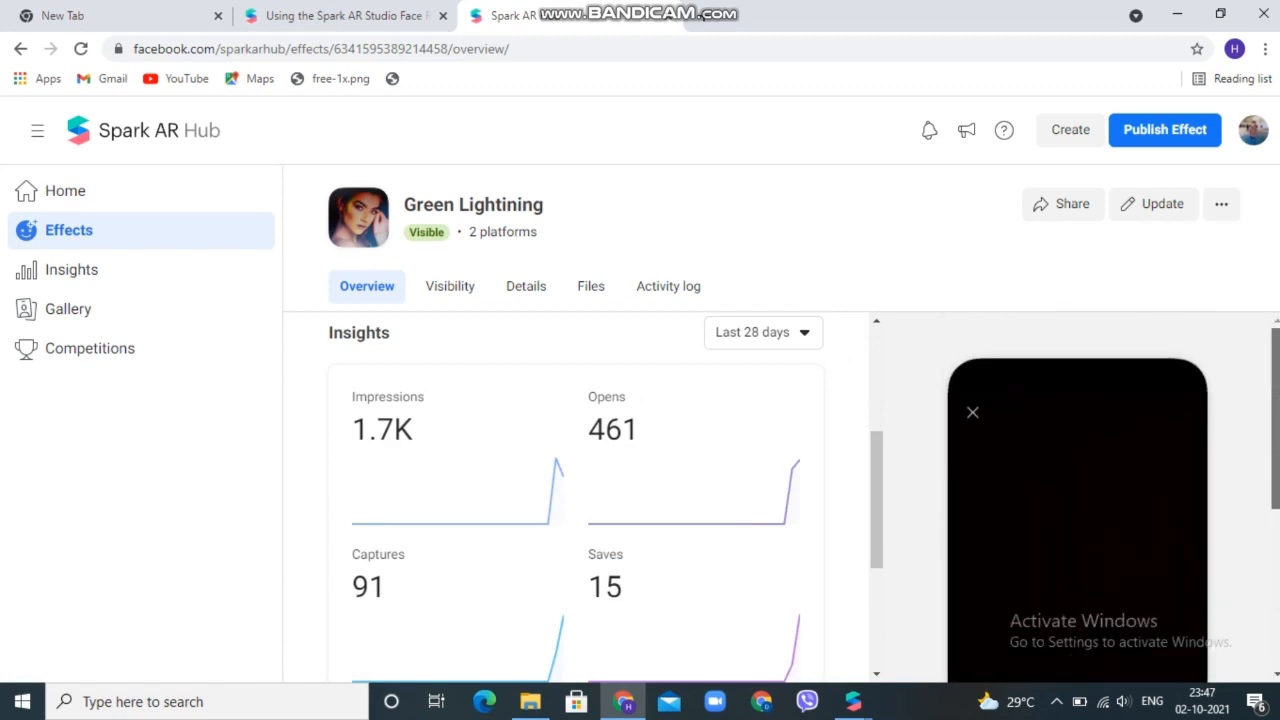
left_click_drag(877, 459, 882, 238)
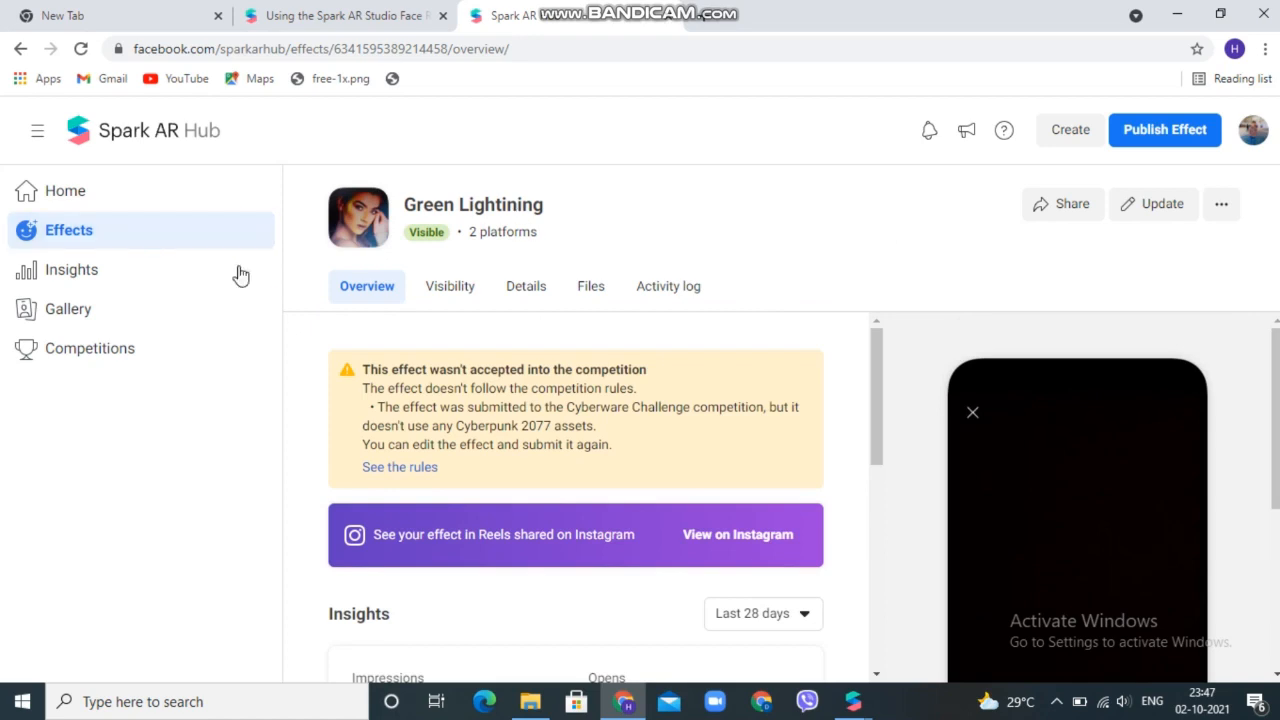
- Review the engagement insights for all effects, and look through the Cyberware Challenge competition's leaderboard
left_click(173, 287)
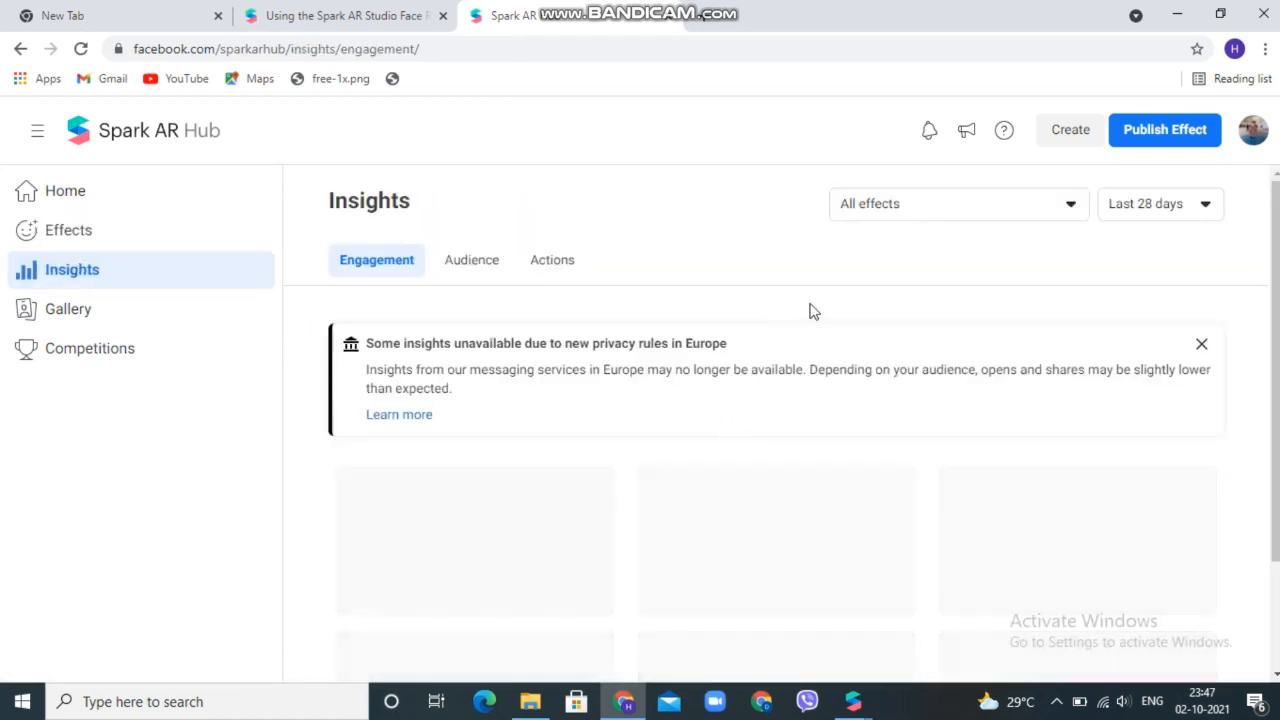
scroll(1240, 373, "down", 2)
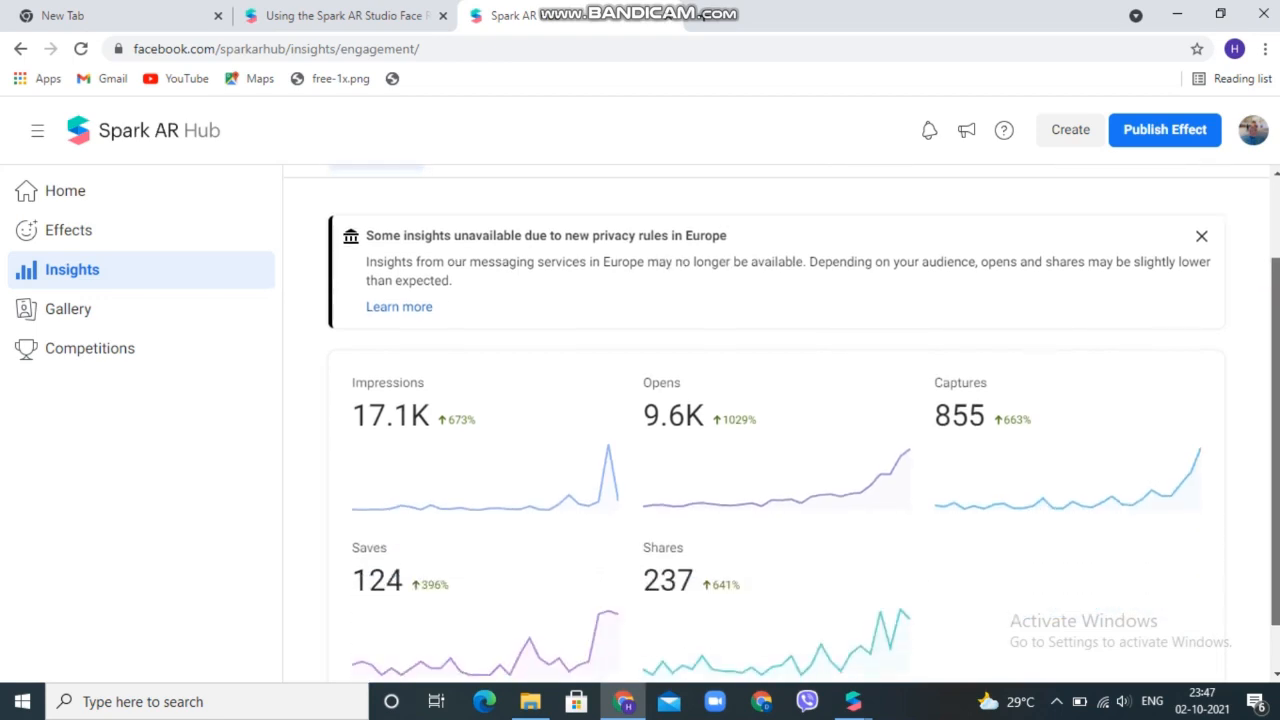
left_click(229, 361)
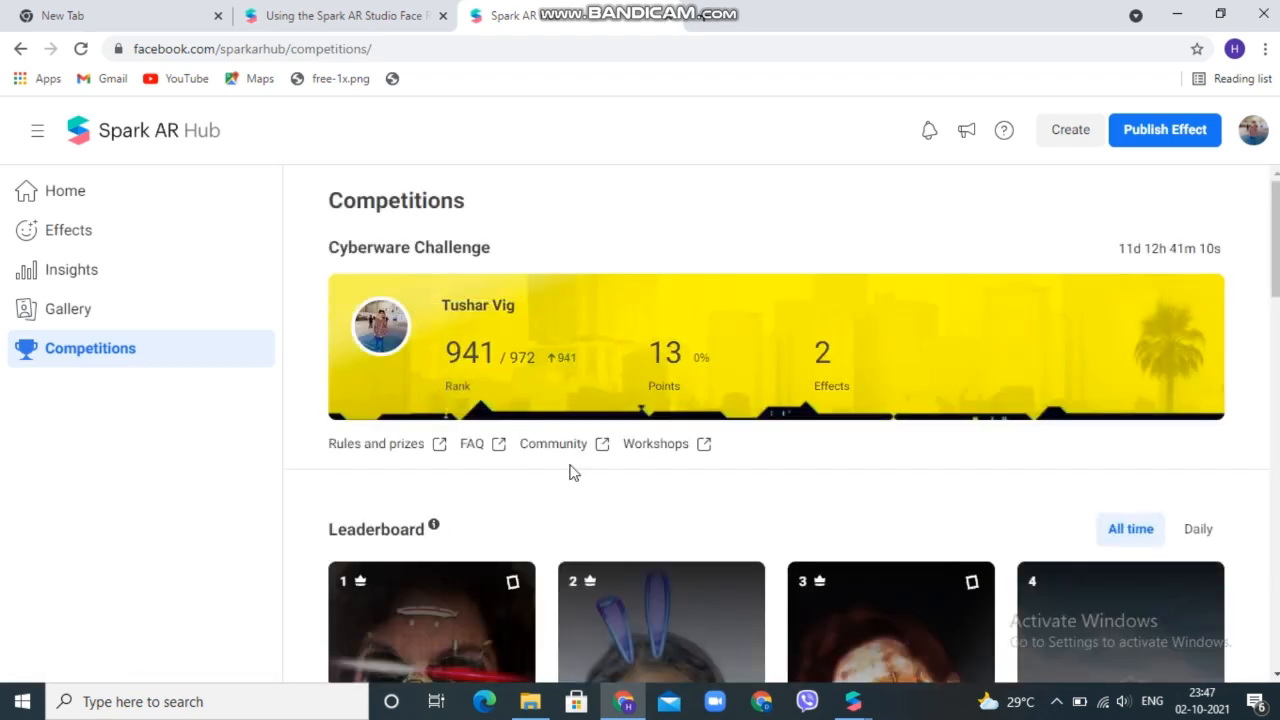
left_click_drag(1275, 262, 1275, 340)
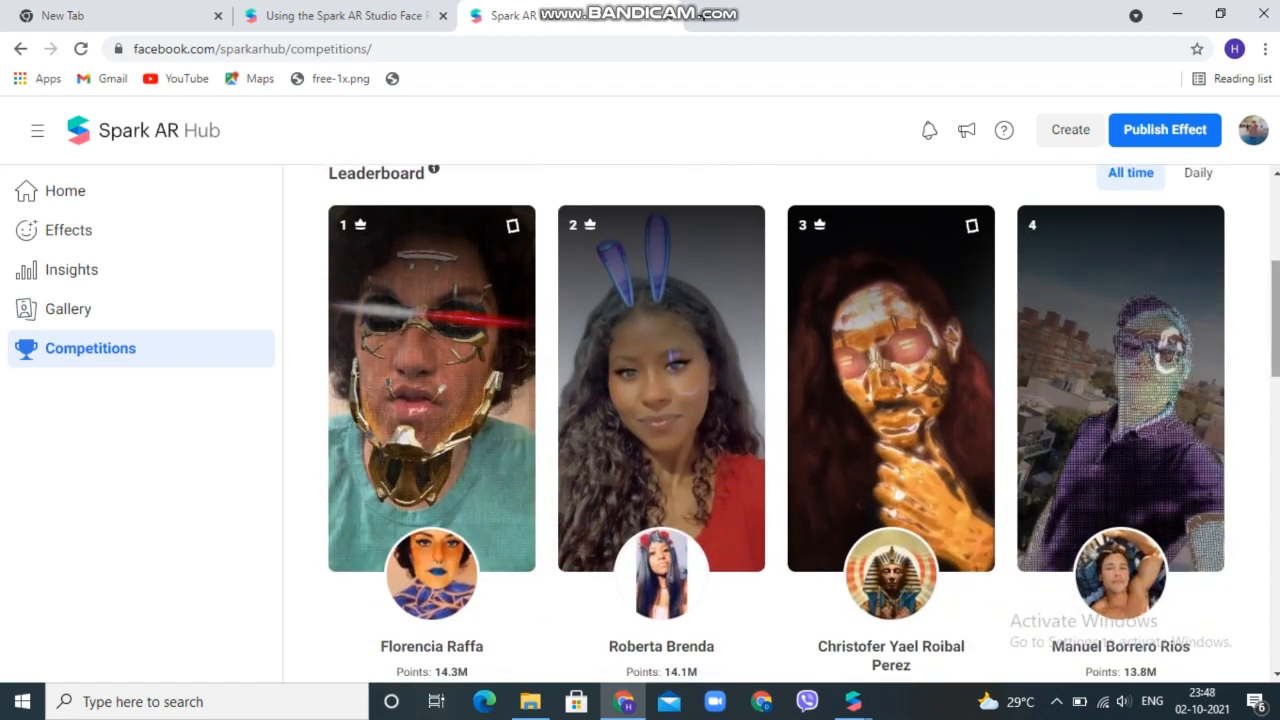
scroll(1120, 366, "down", 2)
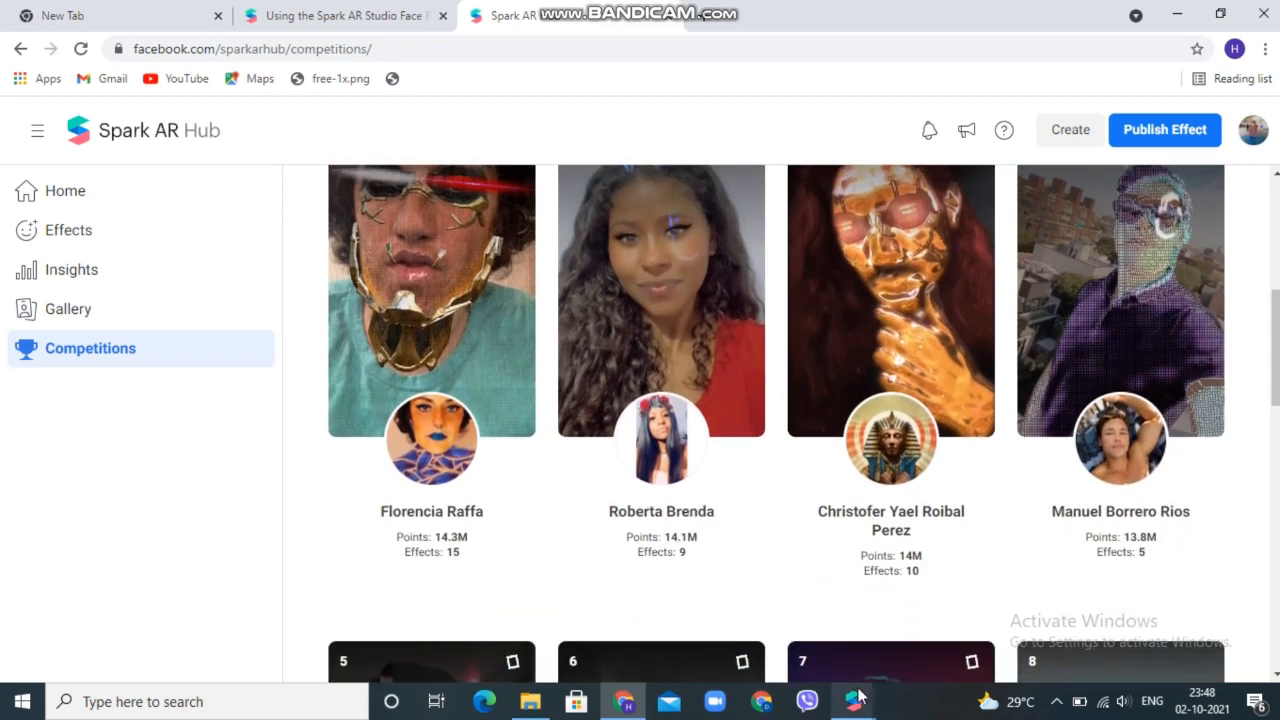
- Switch back to the face filter project in Spark AR Studio
mouse_move(862, 703)
left_click(807, 630)
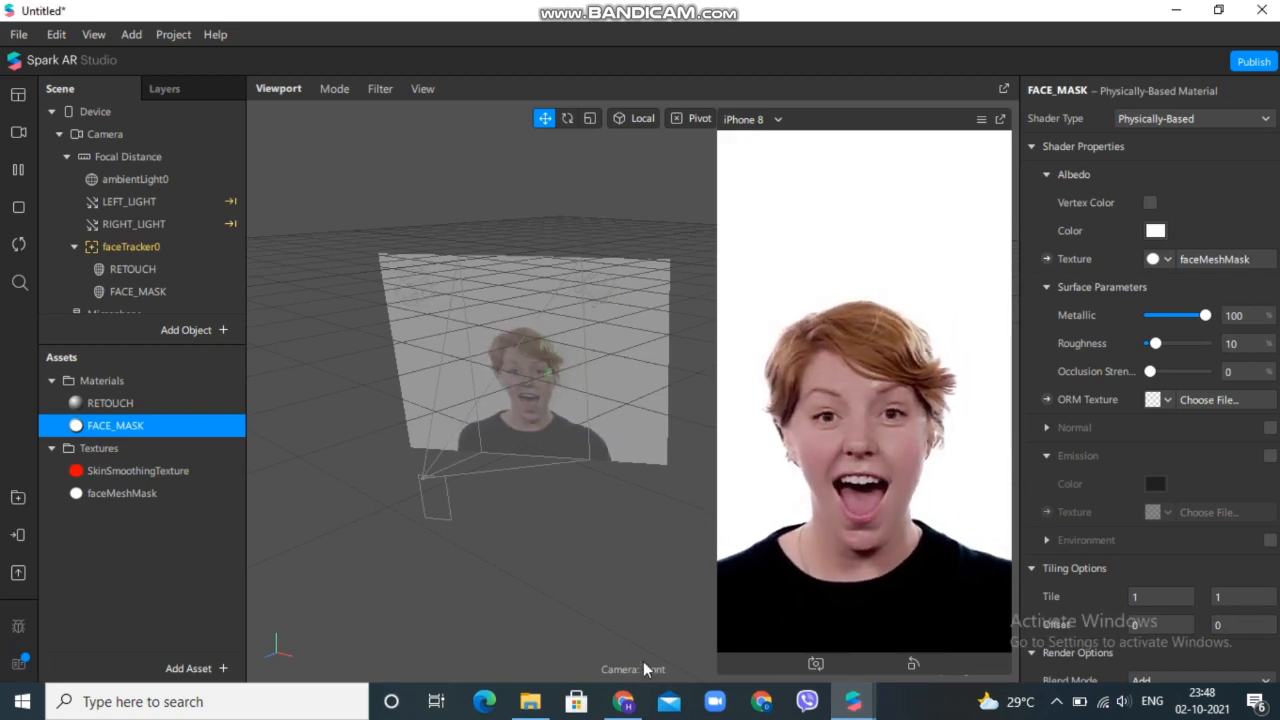
left_click(1054, 704)
left_click(1056, 666)
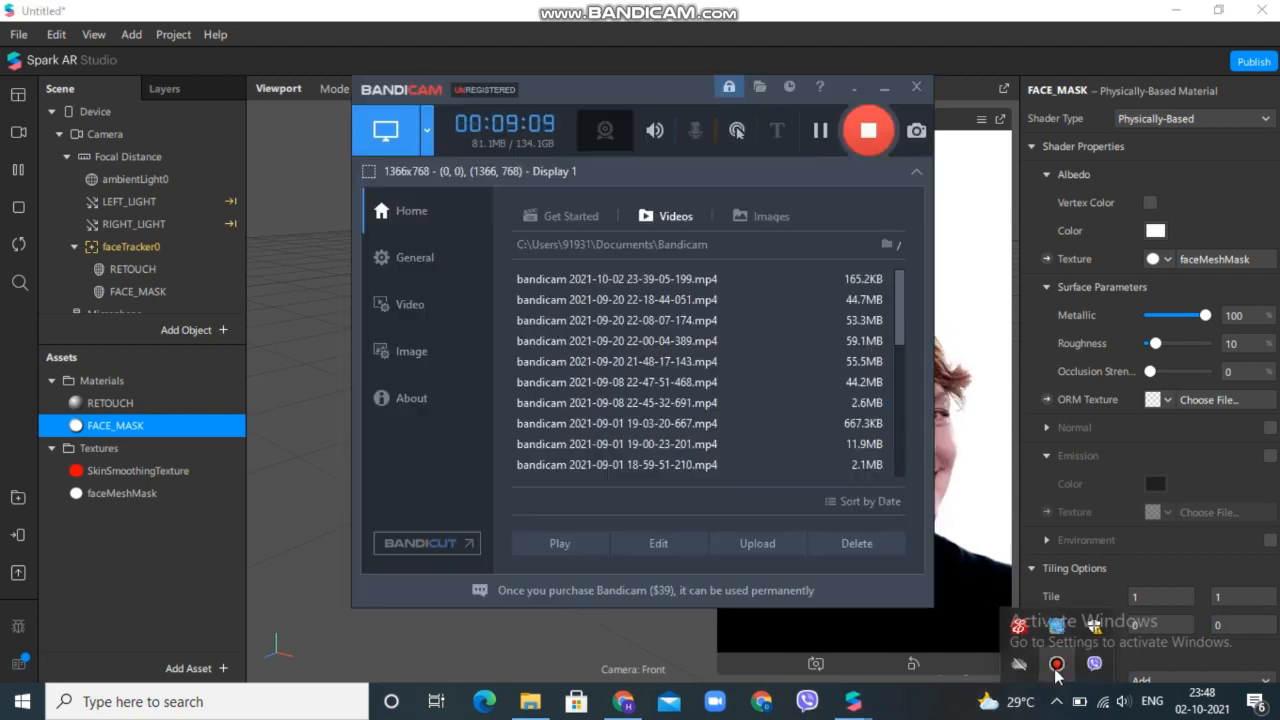